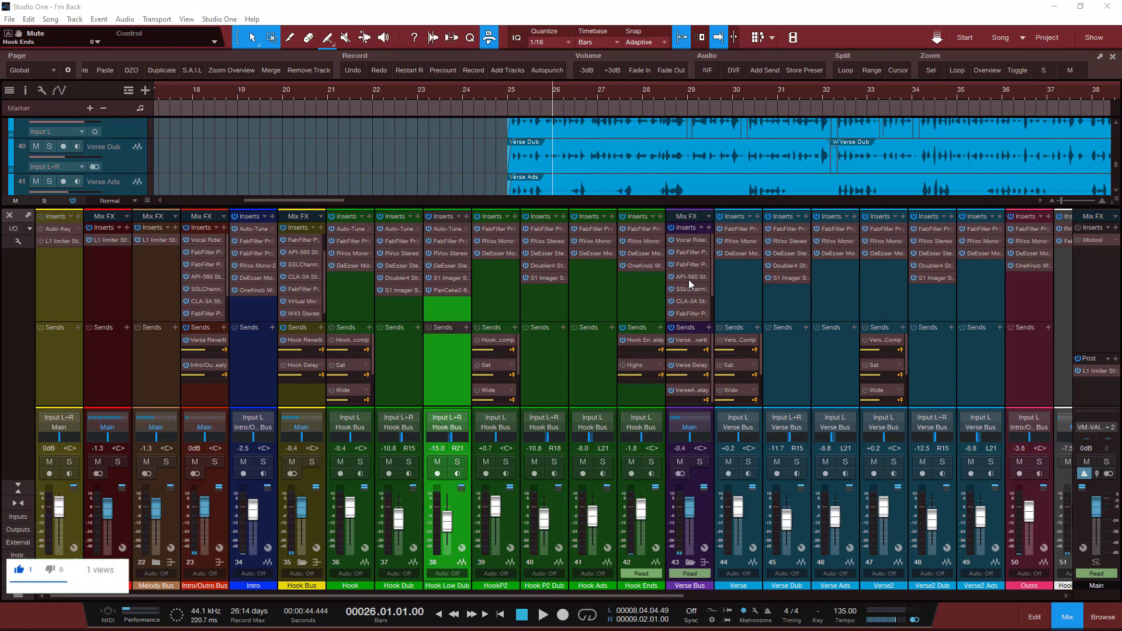
Step: Look over the hook tracks in the arrangement, and play the song from the start with the mixer shown
{"action": "left_click", "coordinate": [1066, 621]}
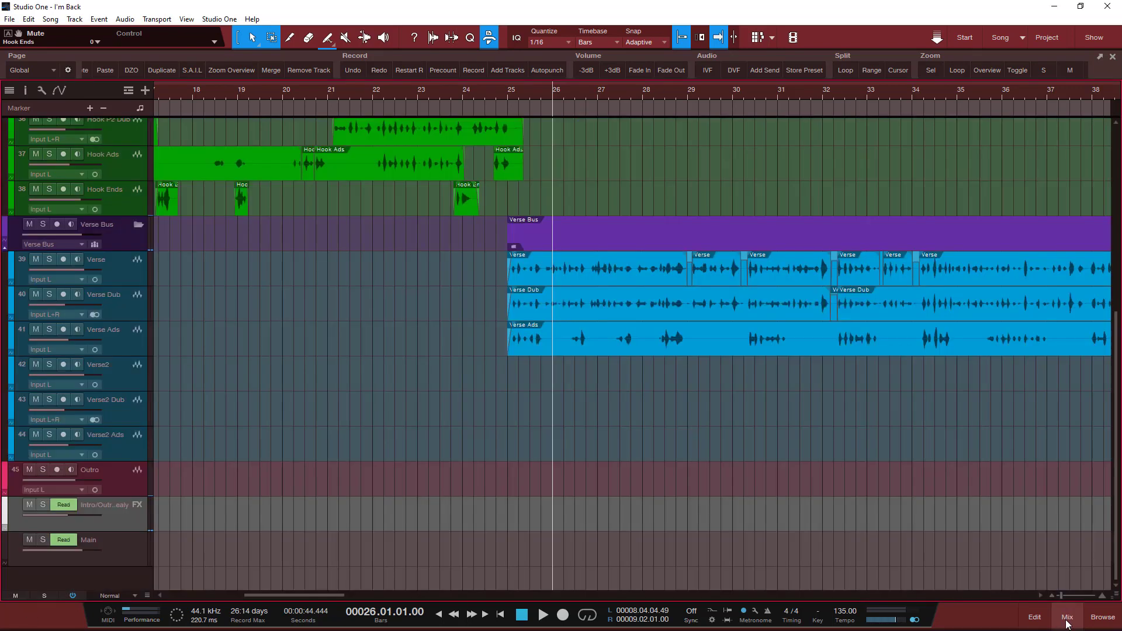
{"action": "scroll", "coordinate": [251, 334], "scroll_direction": "up", "scroll_amount": 5}
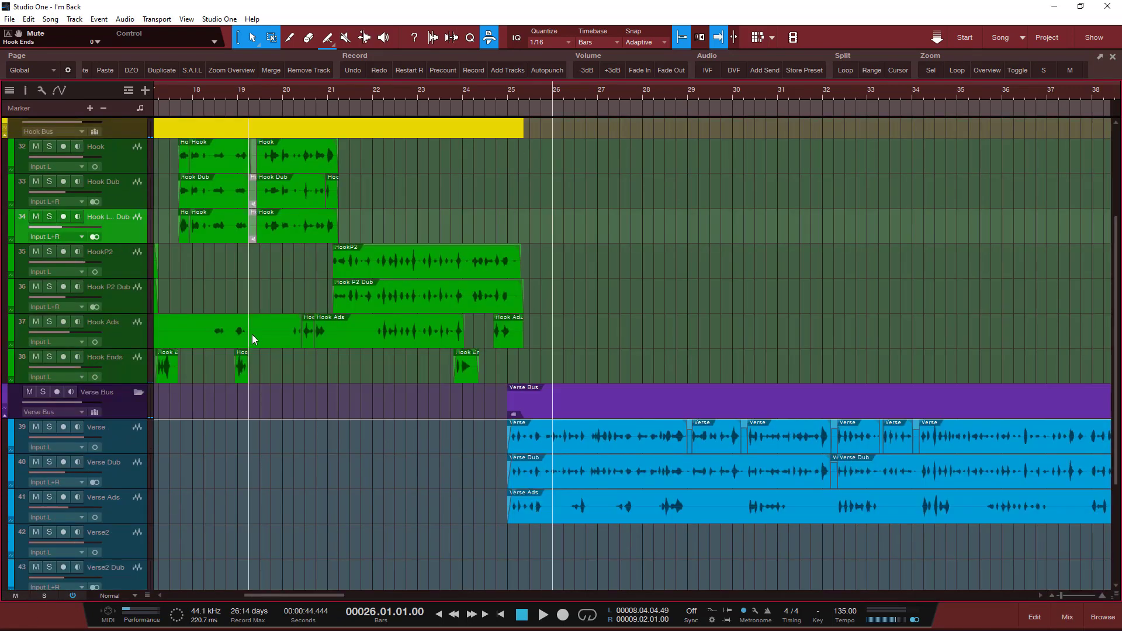
{"action": "left_click", "coordinate": [522, 616]}
{"action": "key", "text": "space"}
{"action": "left_click", "coordinate": [1066, 617]}
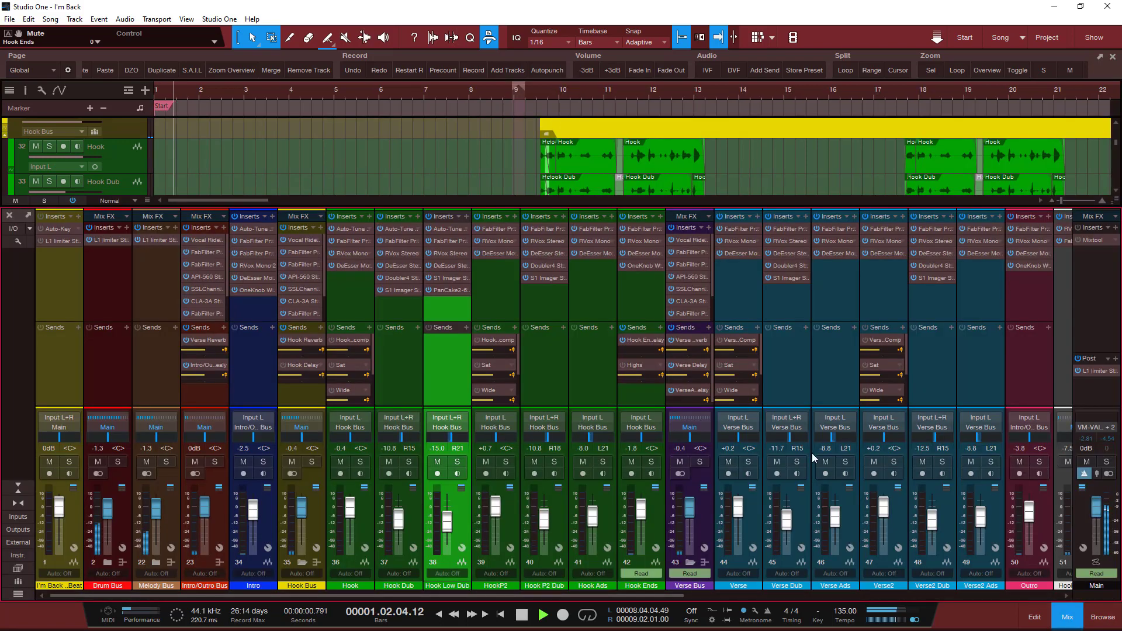
Step: Move the playhead to bar 9 and play the first hook with the full arrangement in view
{"action": "key", "text": "space"}
{"action": "left_click", "coordinate": [522, 103]}
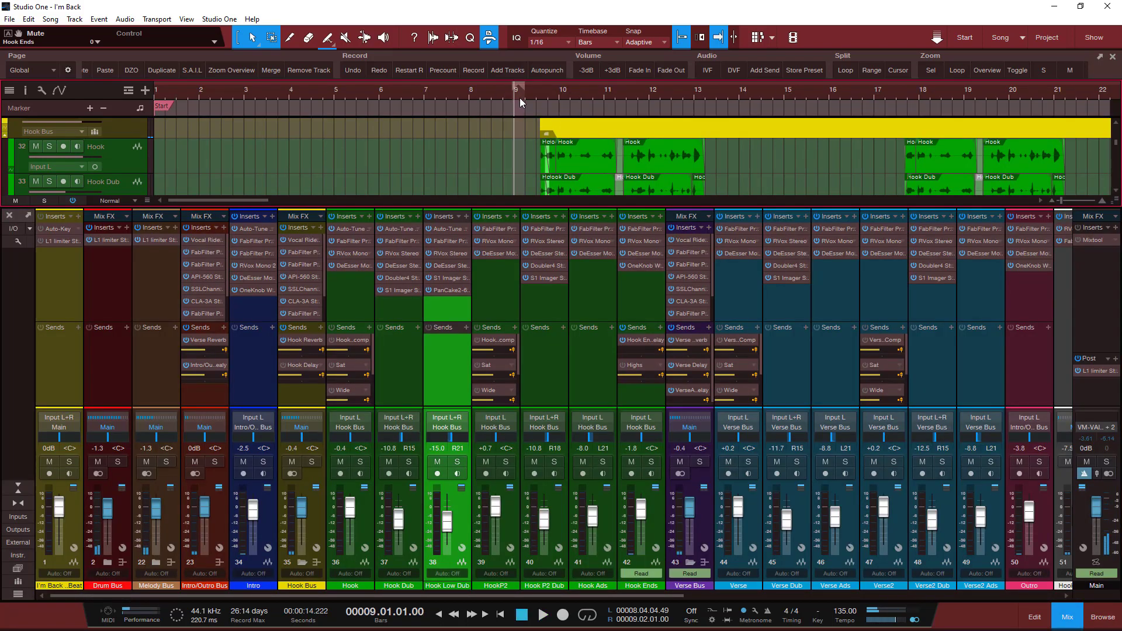
{"action": "key", "text": "space"}
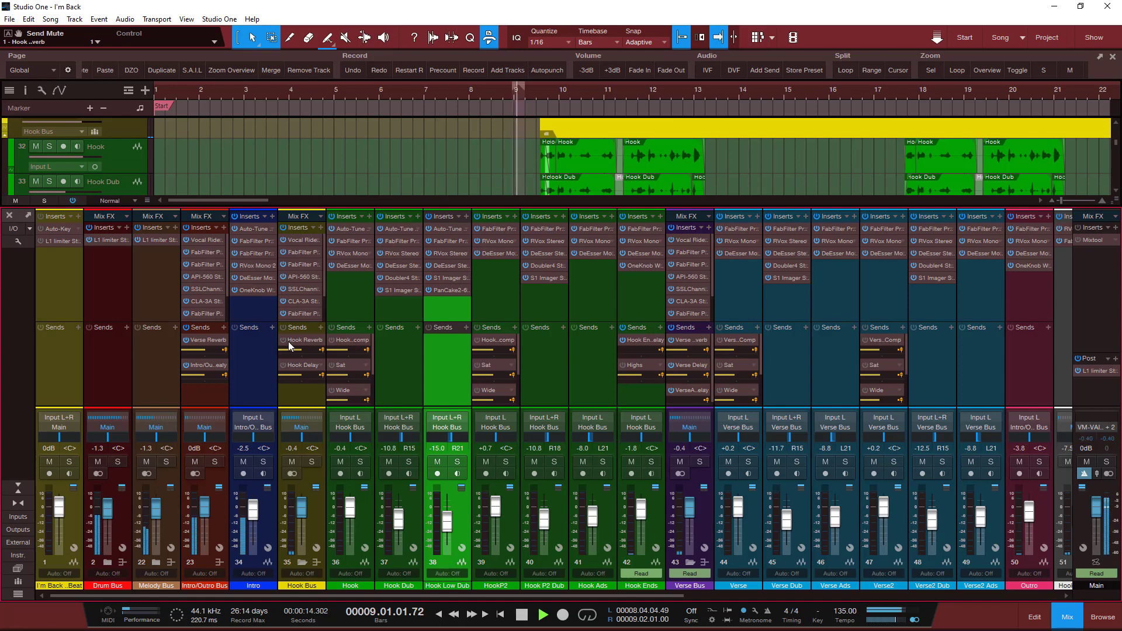
{"action": "left_click", "coordinate": [1052, 625]}
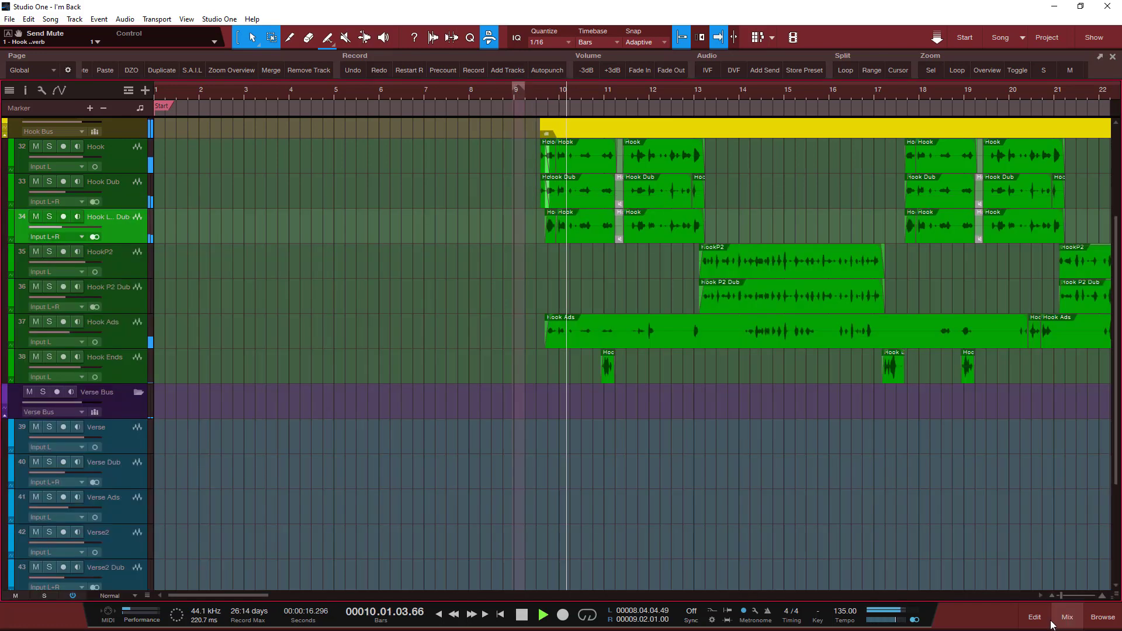
Step: Skip playback ahead to bar 24 to hear the end of the hook lead into the verse
{"action": "scroll", "coordinate": [442, 88], "scroll_direction": "down", "scroll_amount": 5}
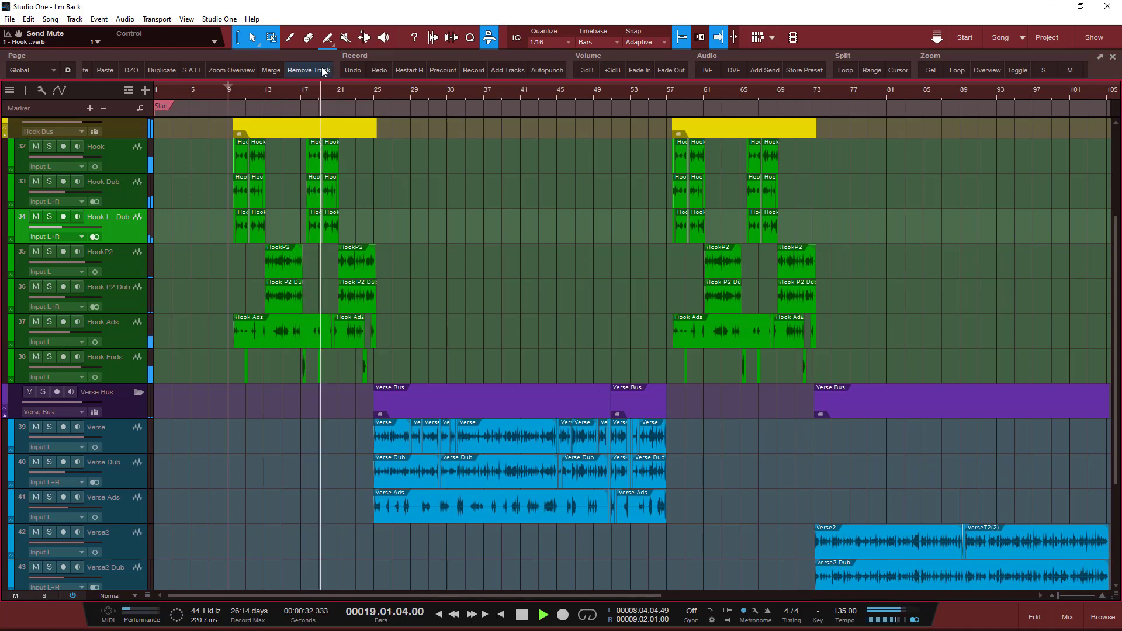
{"action": "left_click", "coordinate": [348, 88]}
{"action": "left_click", "coordinate": [366, 89]}
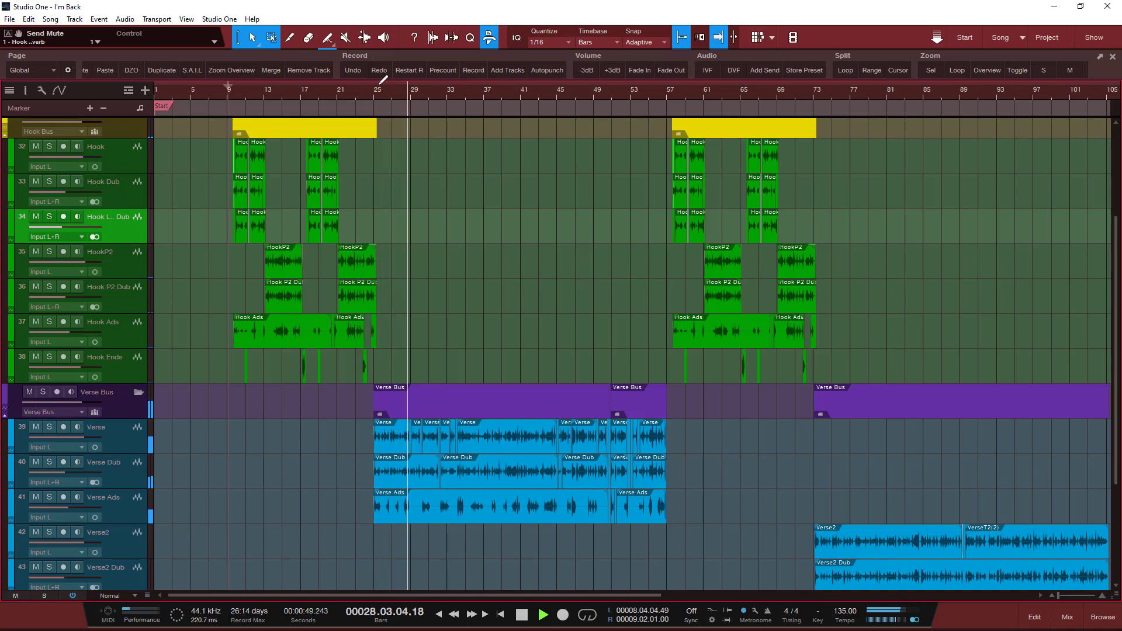
{"action": "key", "text": "space"}
Step: Enlarge the inserts area of the mixer channels slightly, and return to the full arrangement
{"action": "left_click", "coordinate": [1067, 617]}
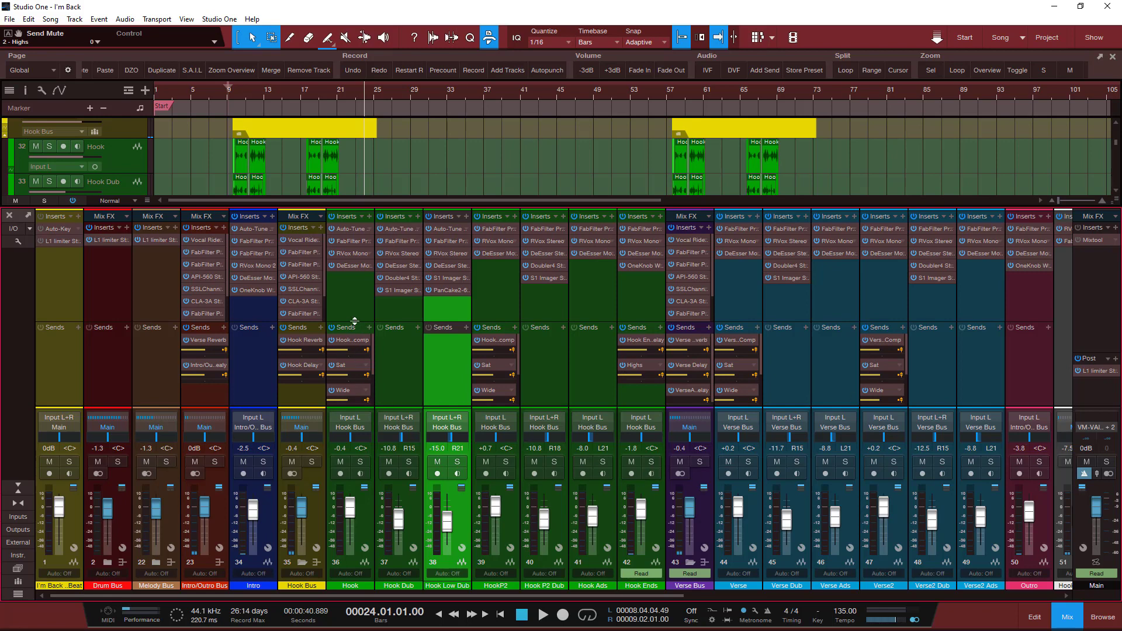
{"action": "left_click_drag", "start_coordinate": [353, 319], "coordinate": [380, 339]}
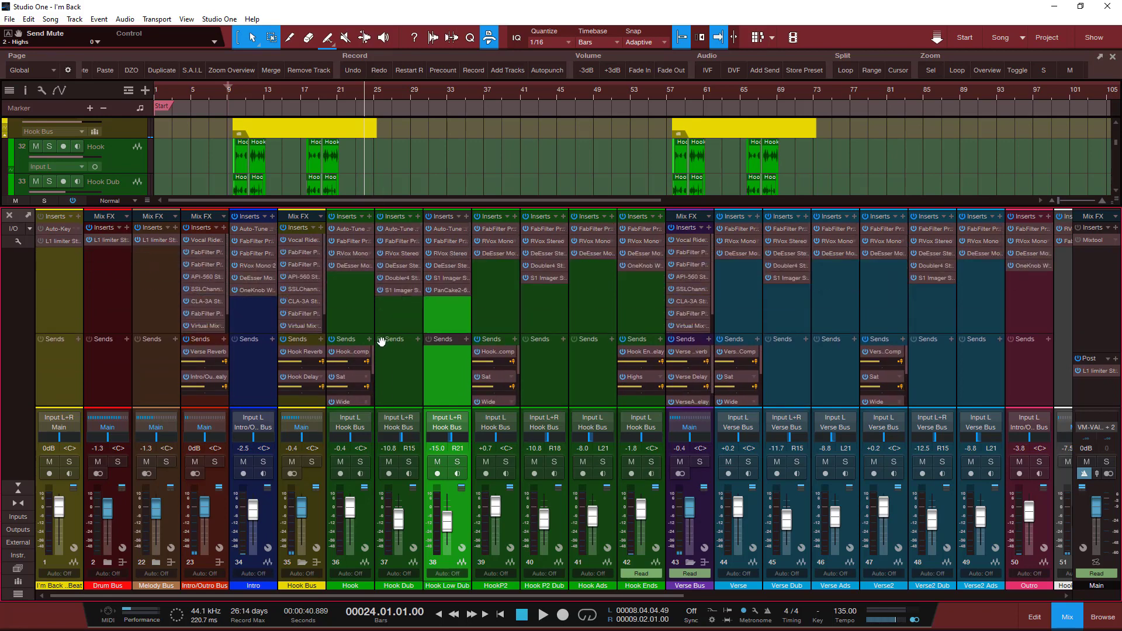
{"action": "left_click", "coordinate": [1076, 618]}
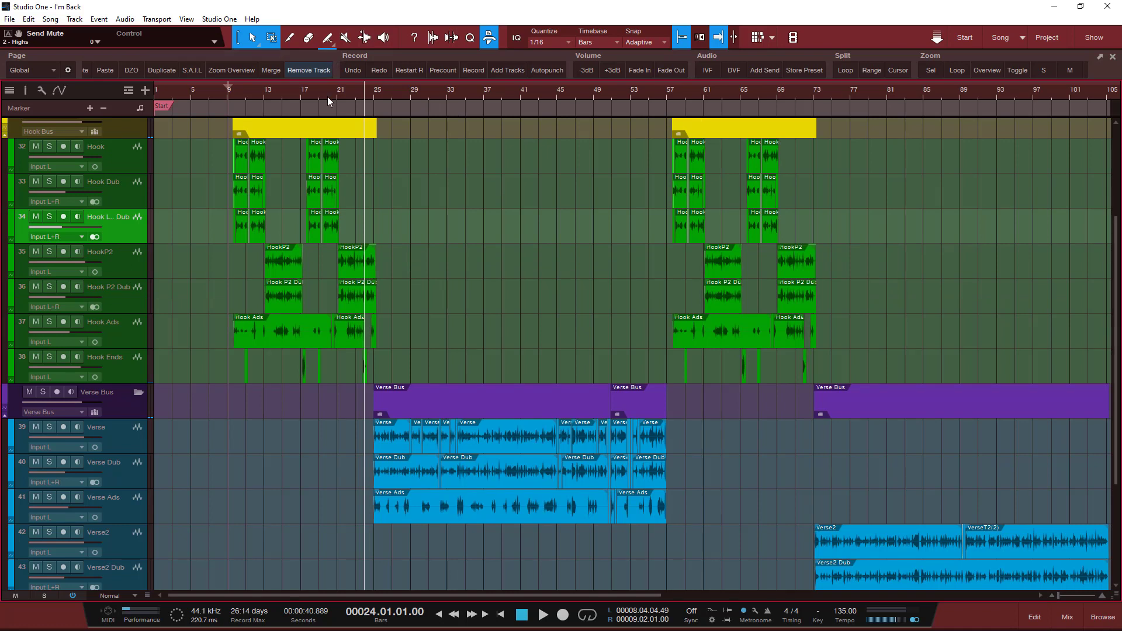
Step: Play back from bar 21 to hear the hook-to-verse section, and replay it with the mixer shown
{"action": "left_click", "coordinate": [339, 94]}
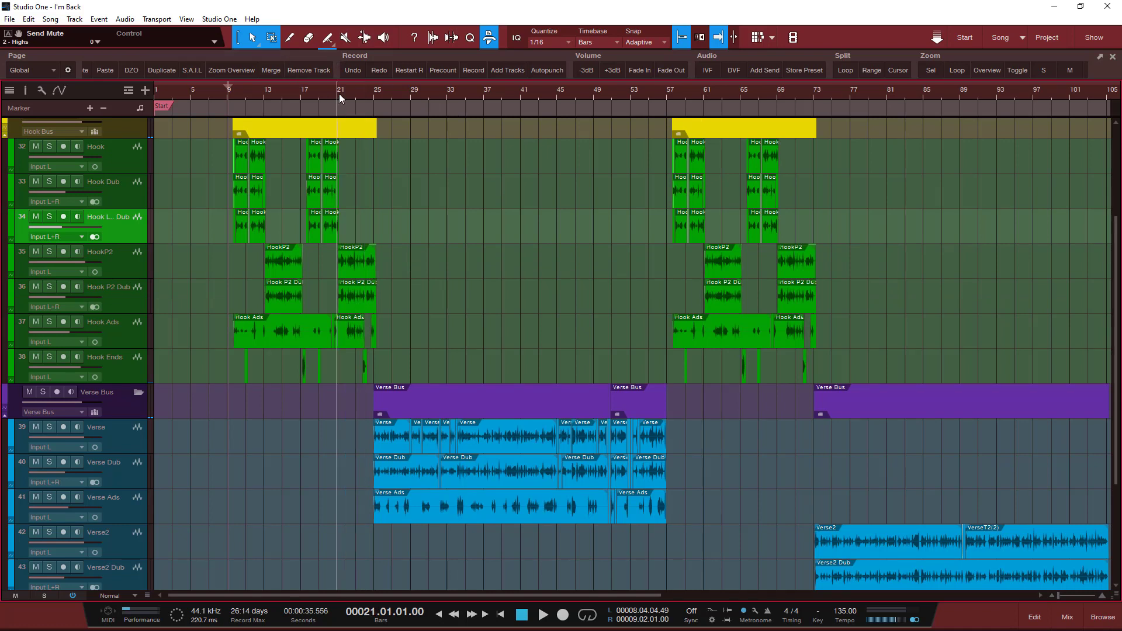
{"action": "key", "text": "space"}
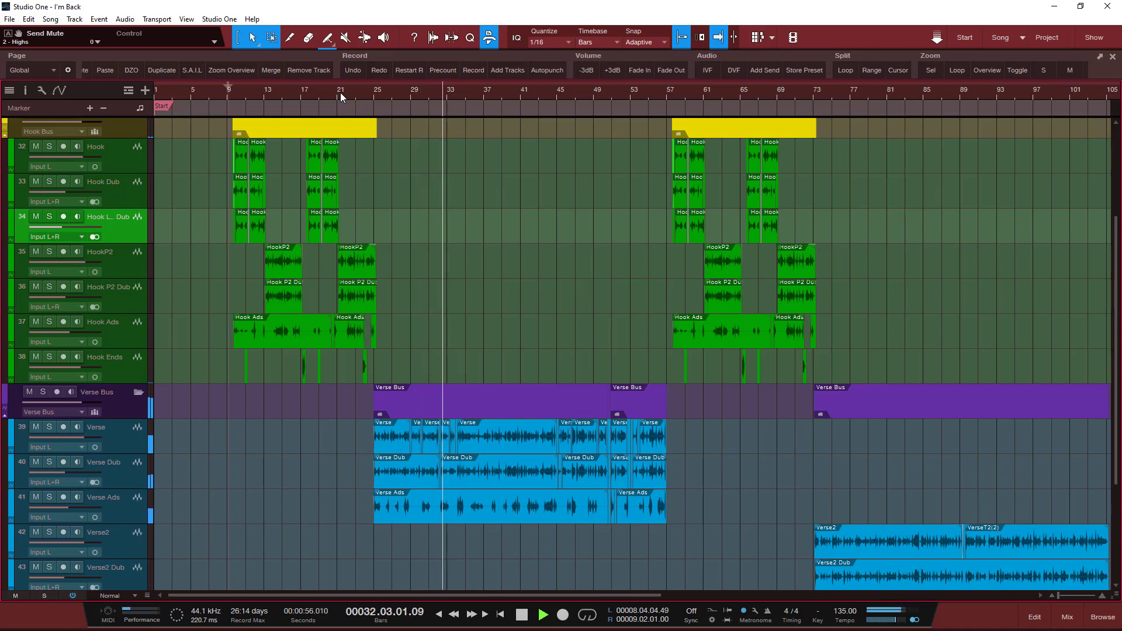
{"action": "key", "text": "space"}
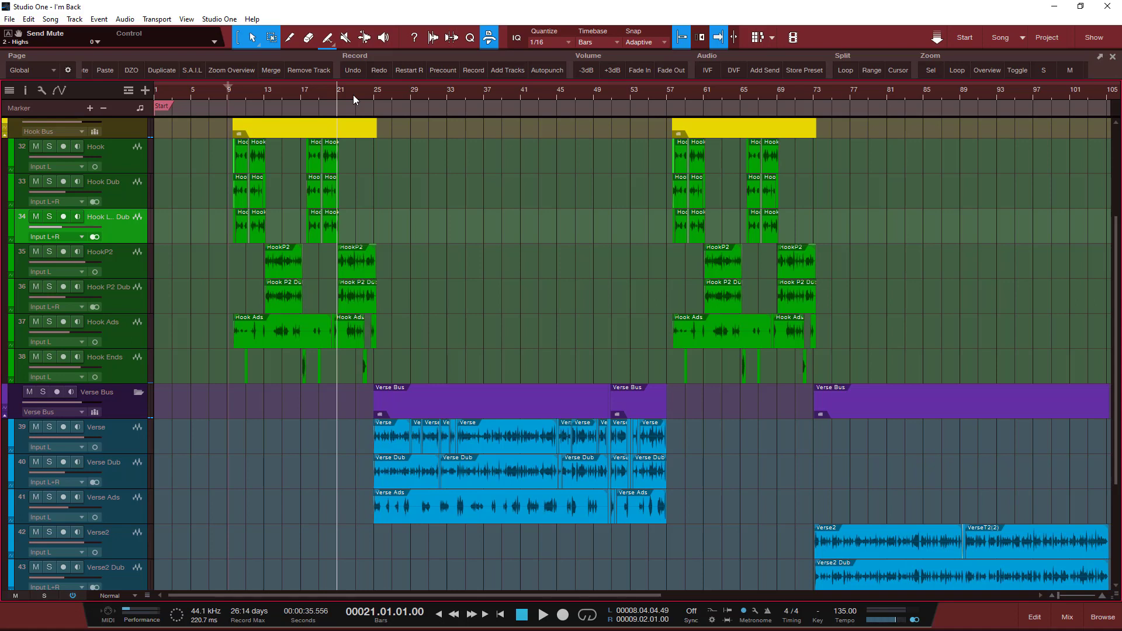
{"action": "key", "text": "space"}
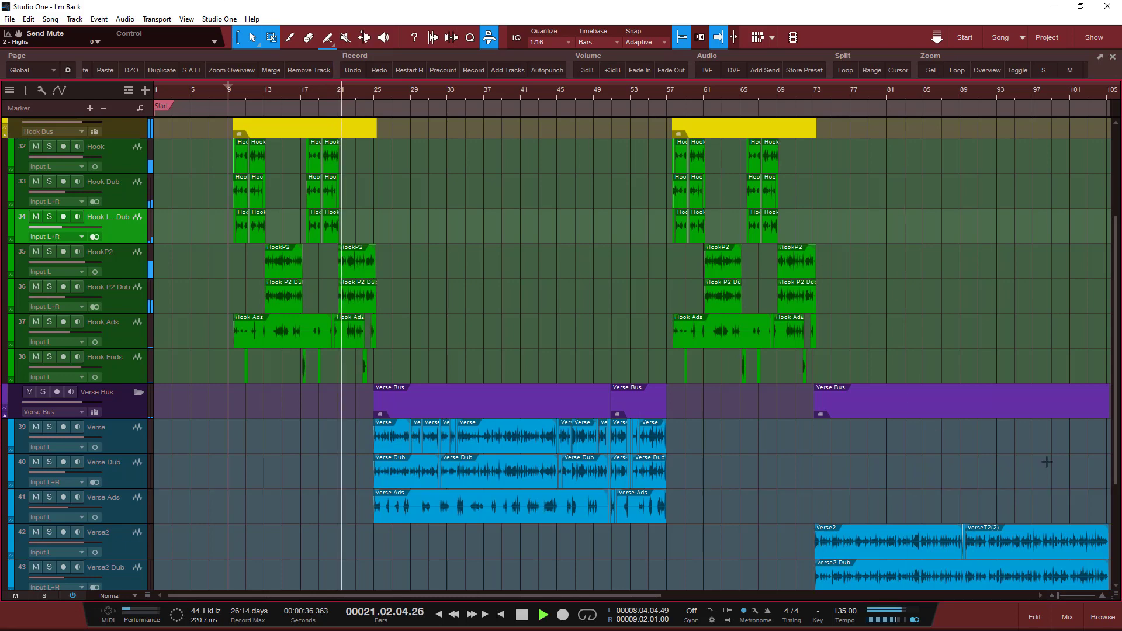
{"action": "left_click", "coordinate": [1066, 617]}
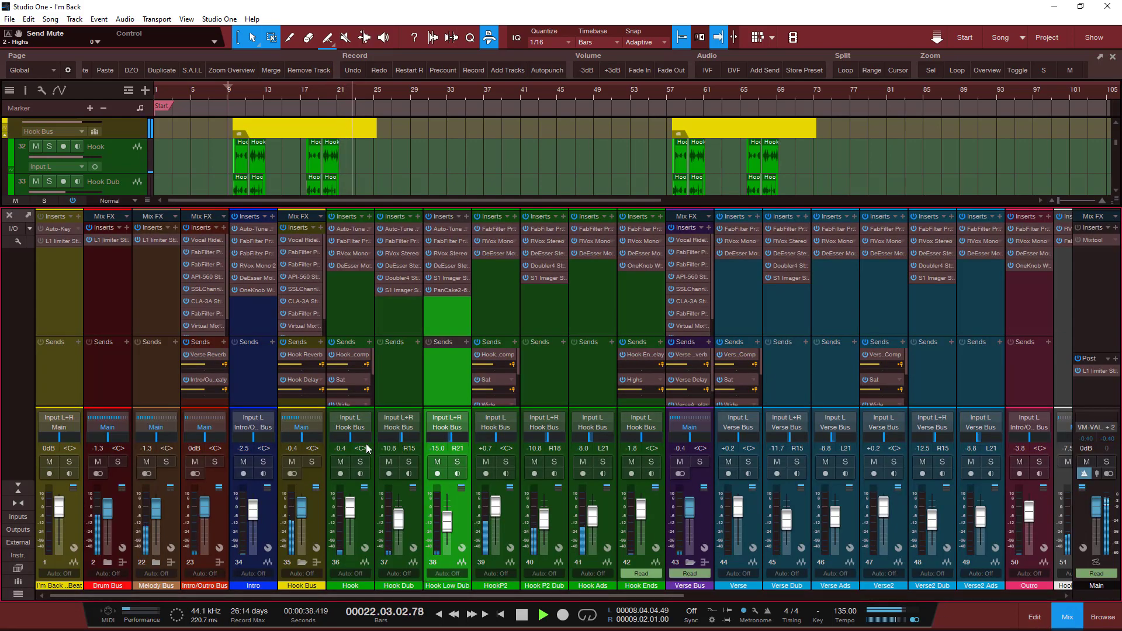
{"action": "key", "text": "space"}
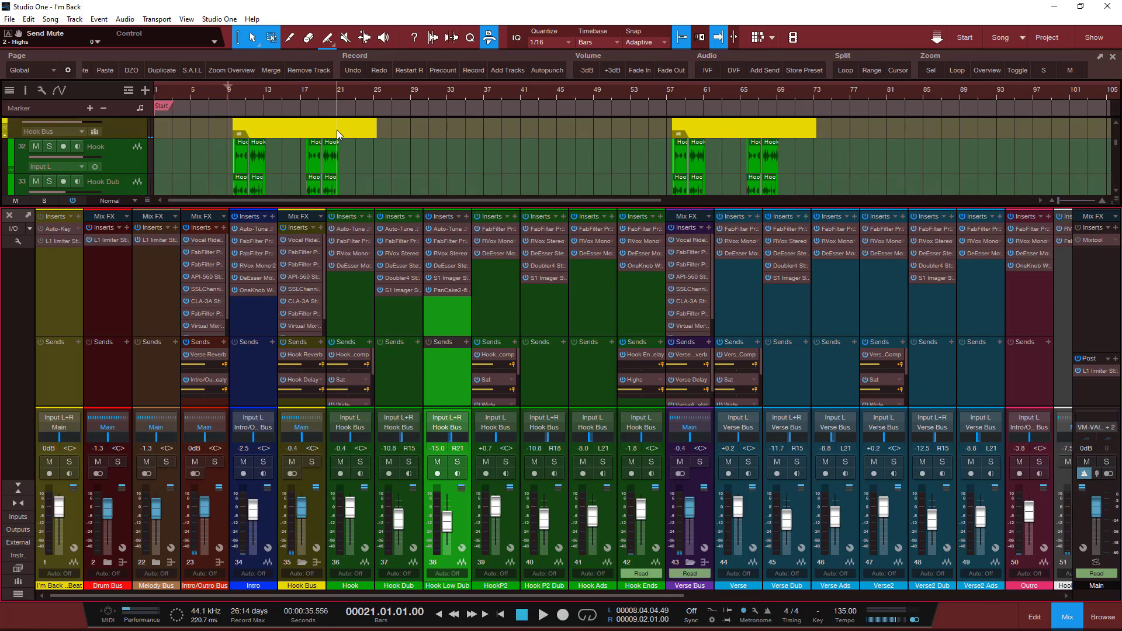
Step: Mute the Hook Delay send on the Hook Bus, and play the second half of the hook from bar 17.4
{"action": "scroll", "coordinate": [314, 94], "scroll_direction": "up", "scroll_amount": 6}
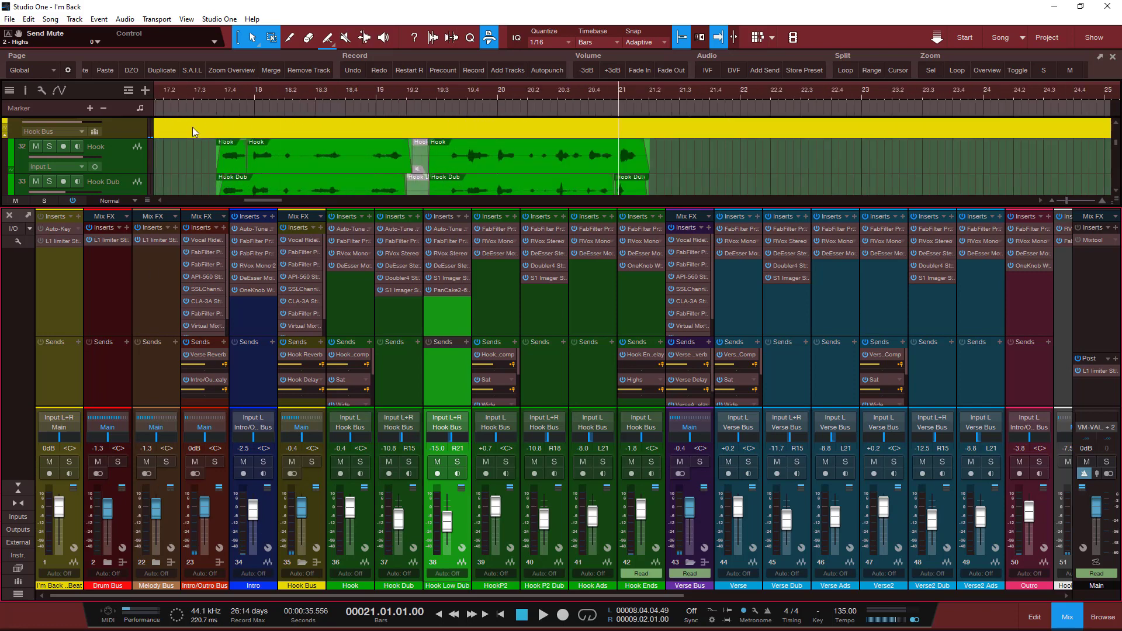
{"action": "left_click", "coordinate": [221, 91]}
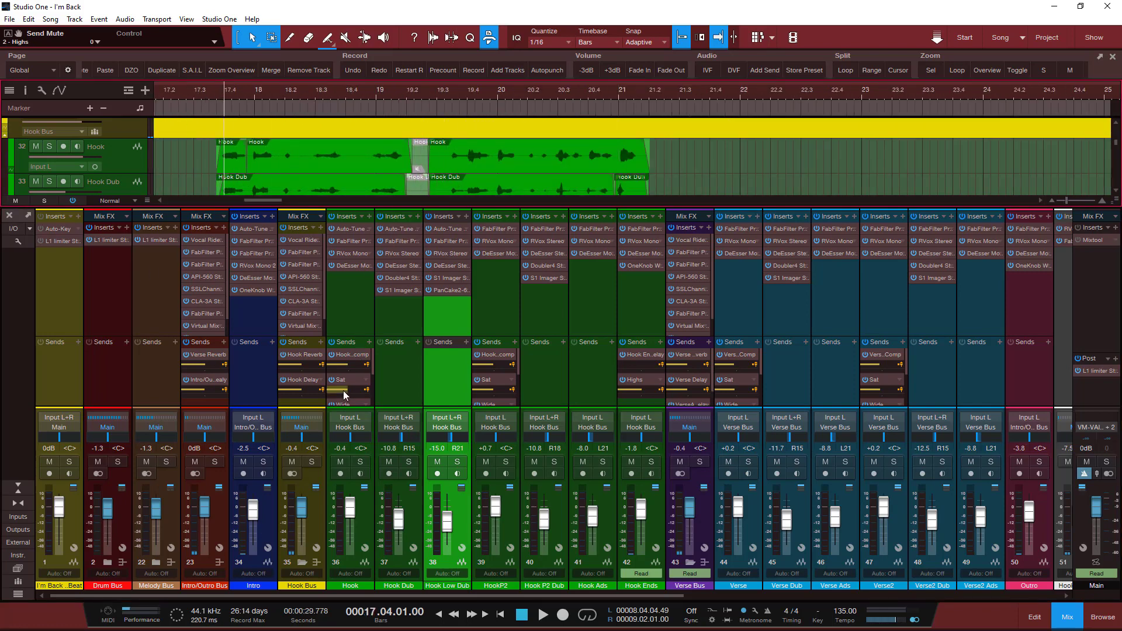
{"action": "left_click", "coordinate": [282, 380]}
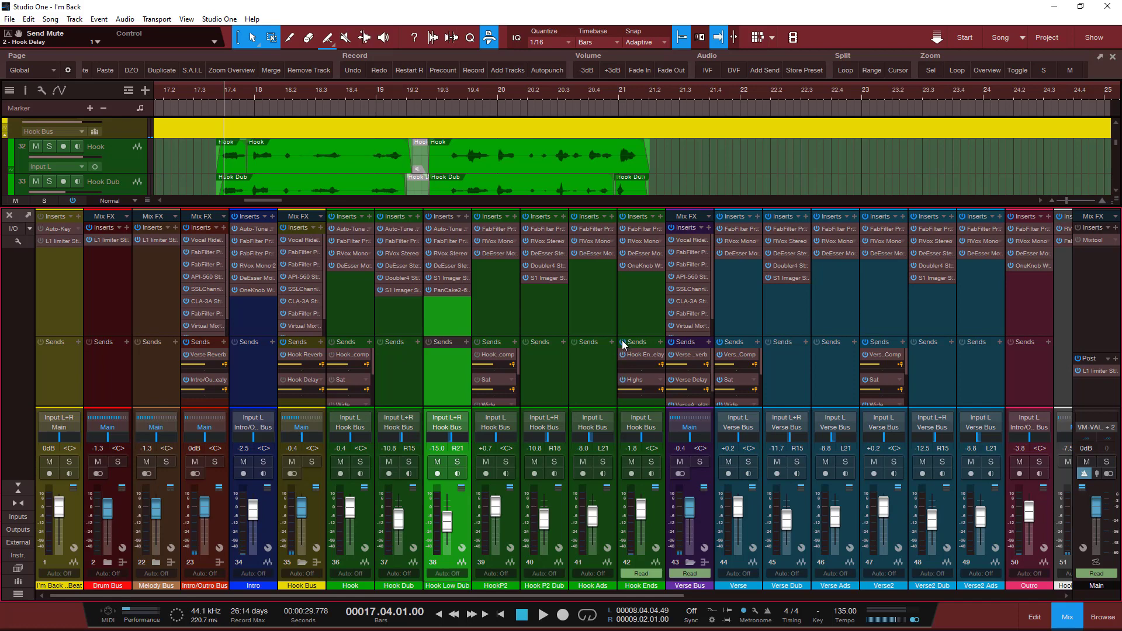
{"action": "key", "text": "space"}
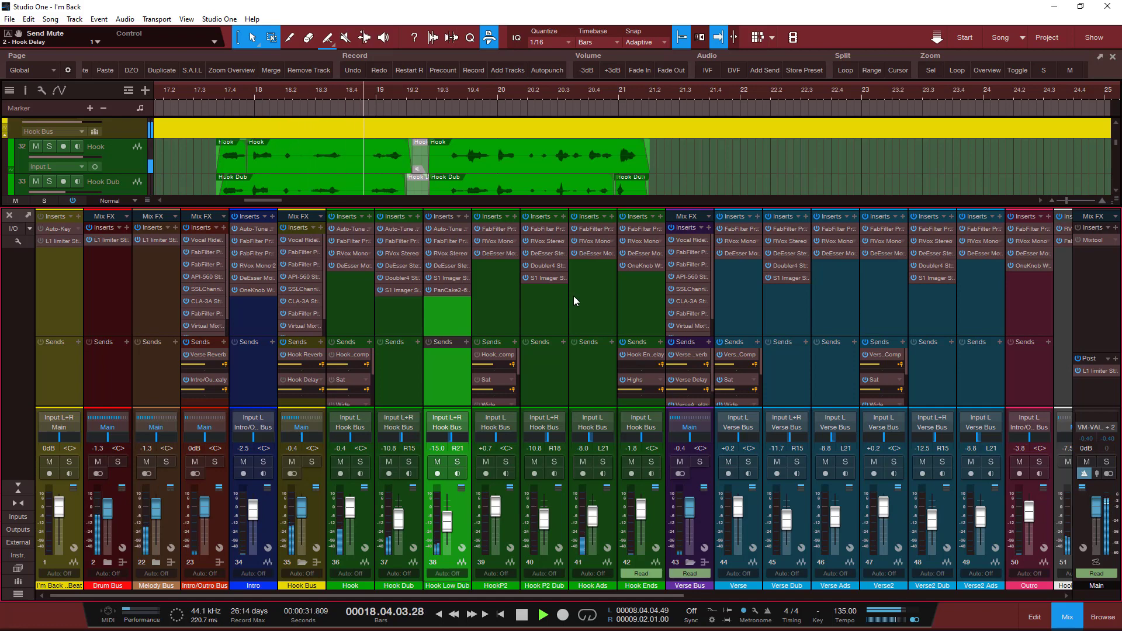
{"action": "left_click_drag", "start_coordinate": [490, 594], "coordinate": [876, 588]}
{"action": "key", "text": "space"}
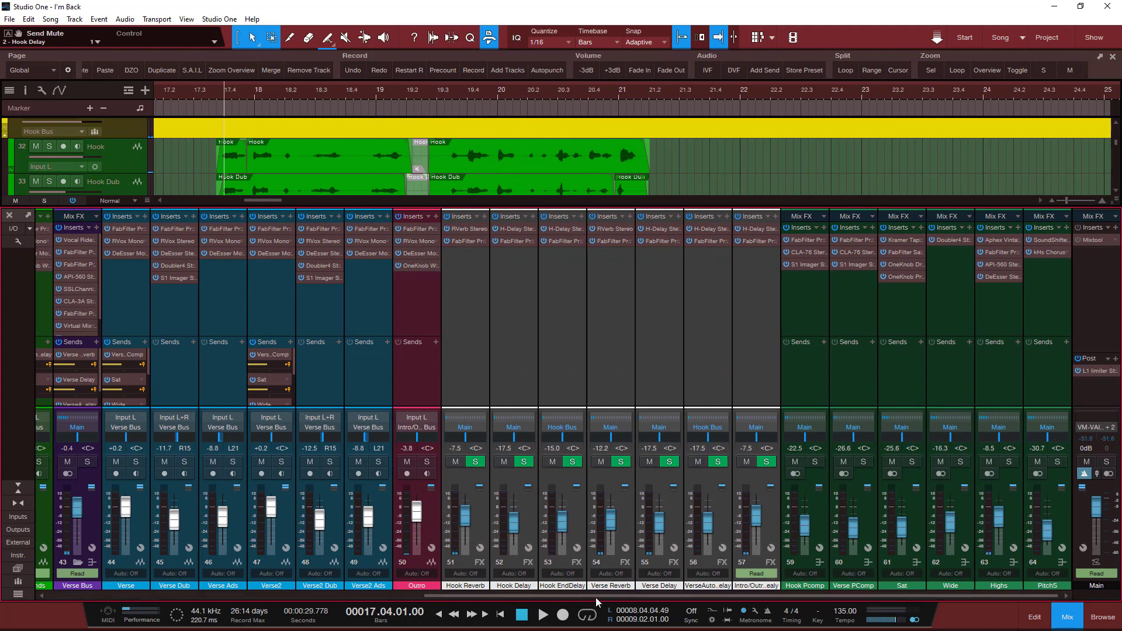
Step: Solo the Hook Bus, and mute the hook tracks from Hook Dub through Hook Ends
{"action": "left_click_drag", "start_coordinate": [595, 597], "coordinate": [464, 596]}
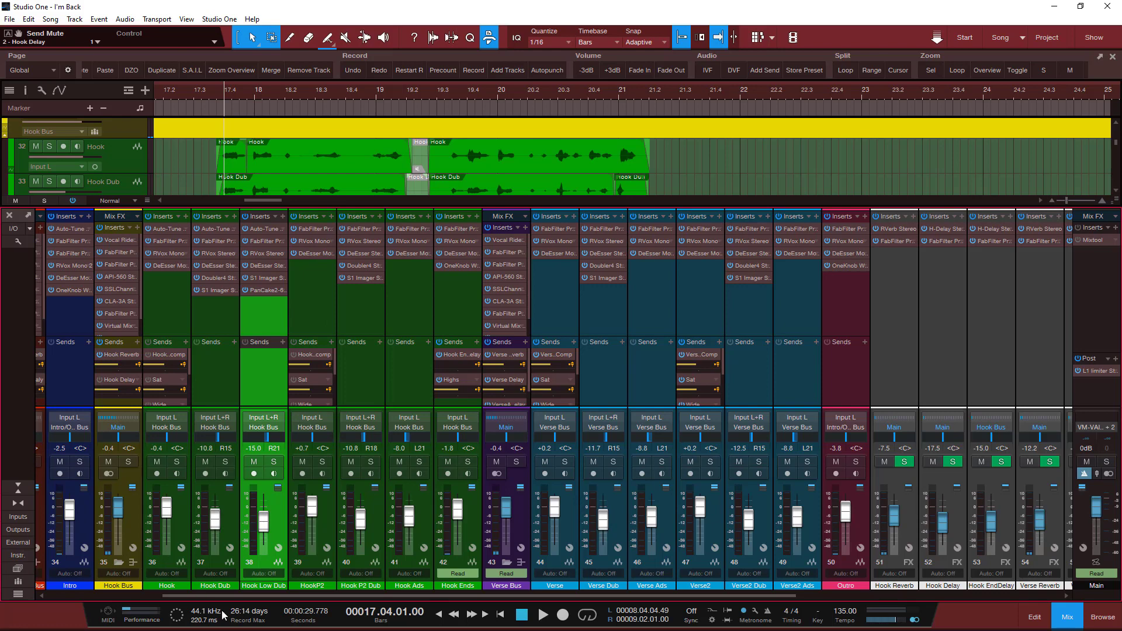
{"action": "left_click_drag", "start_coordinate": [220, 597], "coordinate": [472, 583]}
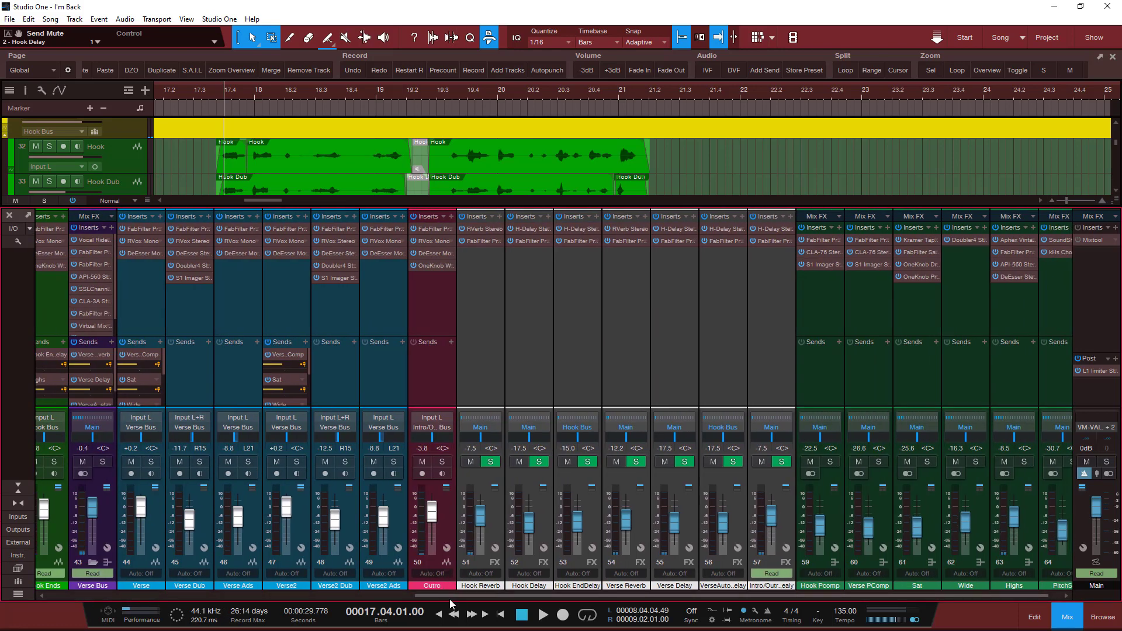
{"action": "left_click_drag", "start_coordinate": [444, 591], "coordinate": [175, 579]}
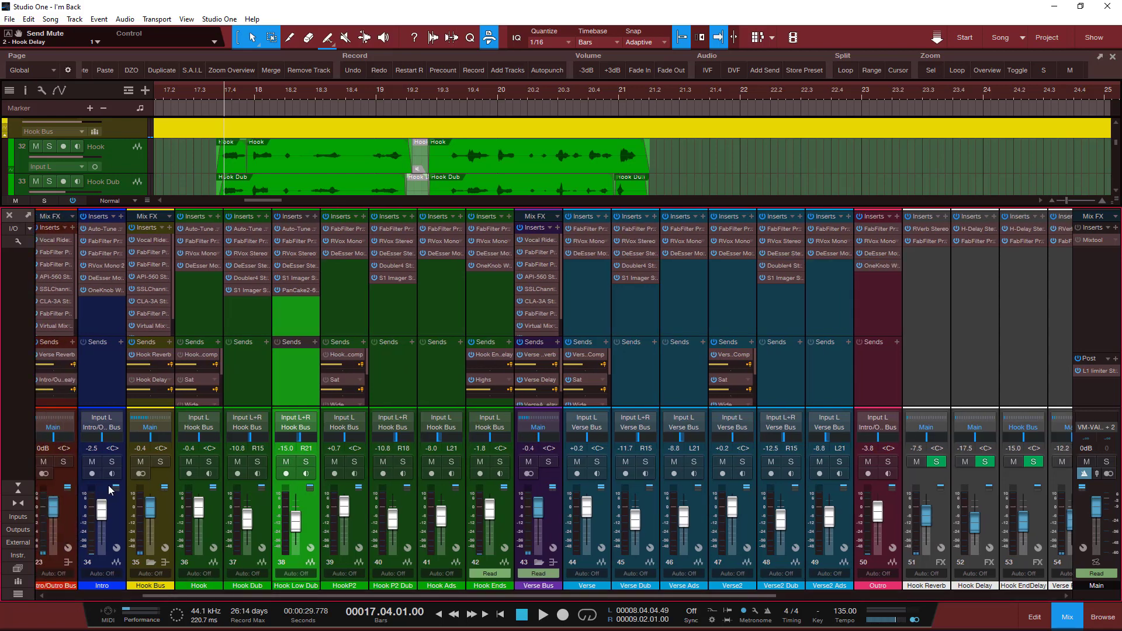
{"action": "left_click", "coordinate": [161, 462]}
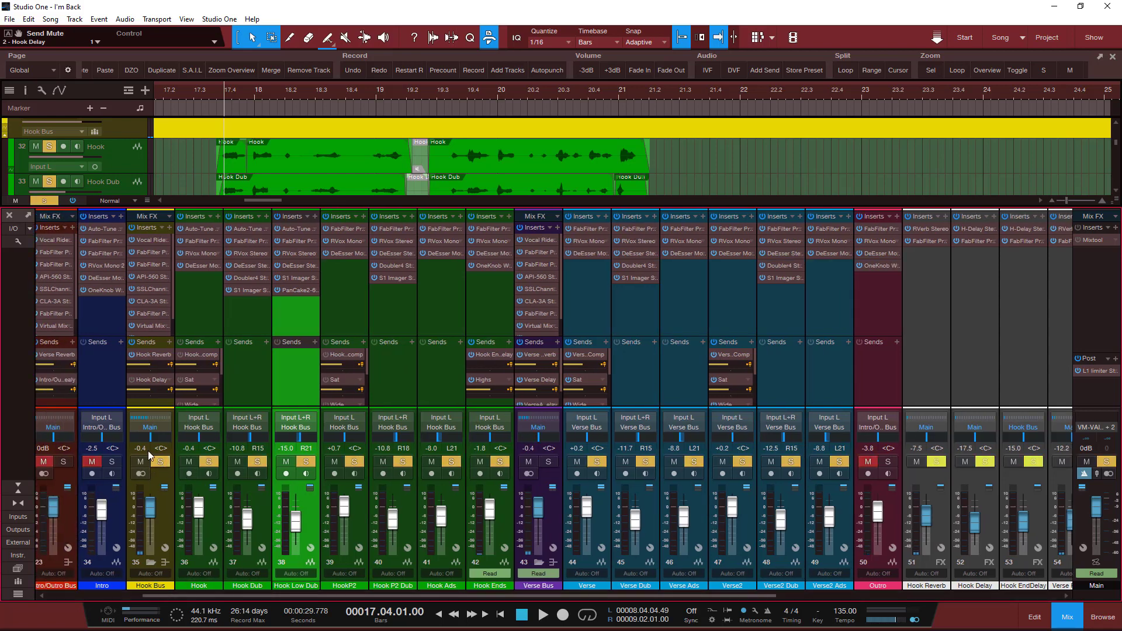
{"action": "left_click_drag", "start_coordinate": [238, 462], "coordinate": [480, 462]}
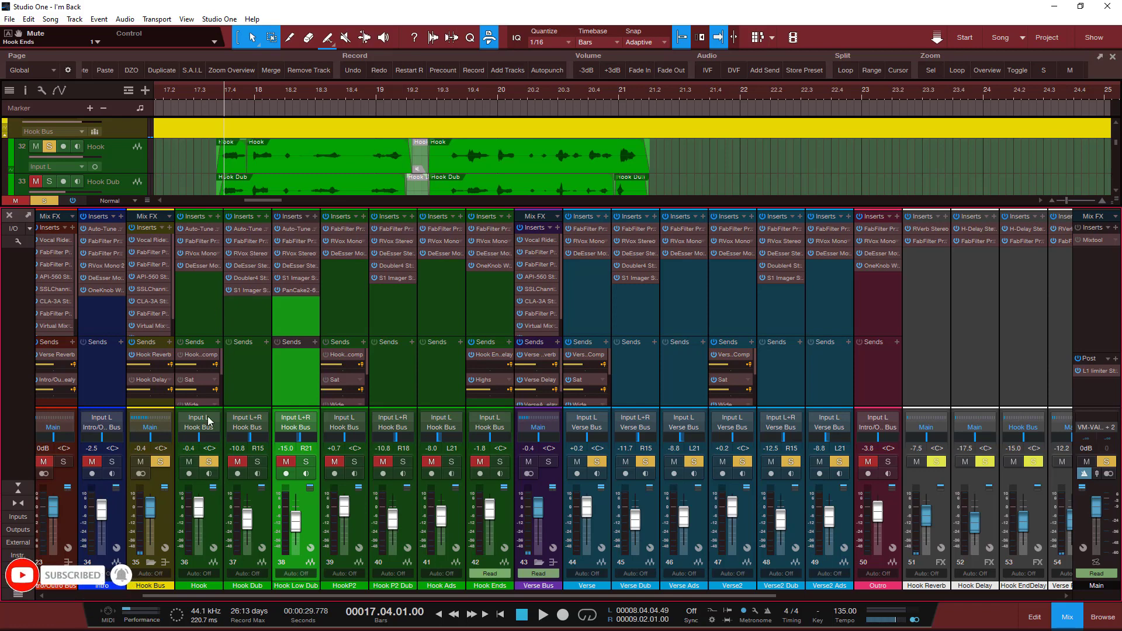
Step: Solo the Drum Bus alongside the hook vocal
{"action": "left_click_drag", "start_coordinate": [229, 598], "coordinate": [176, 594]}
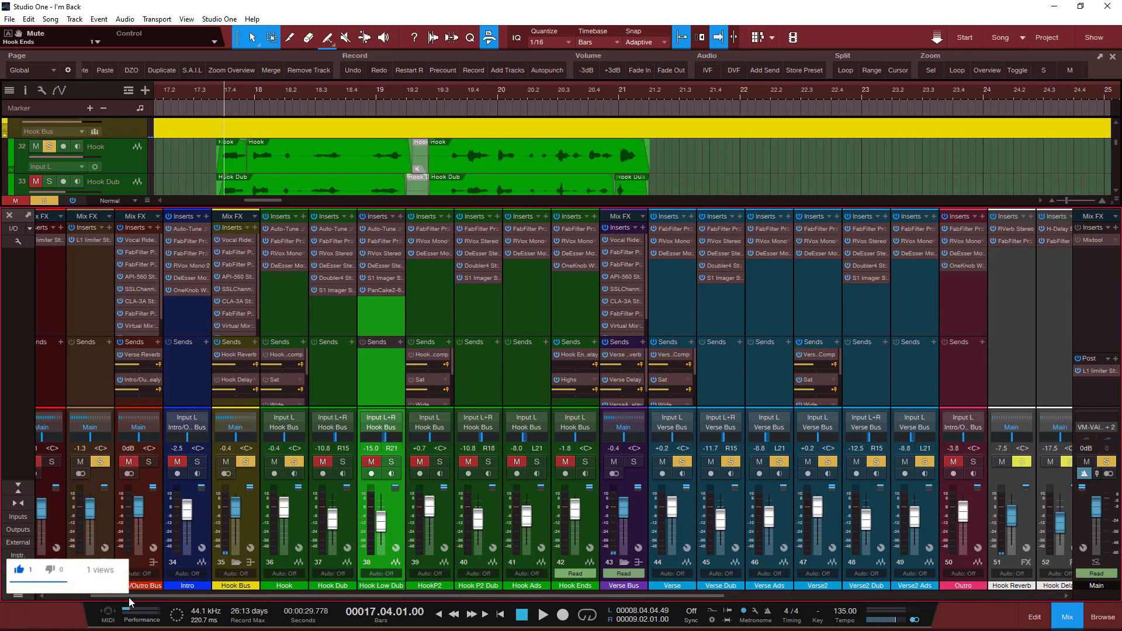
{"action": "left_click_drag", "start_coordinate": [170, 593], "coordinate": [134, 595]}
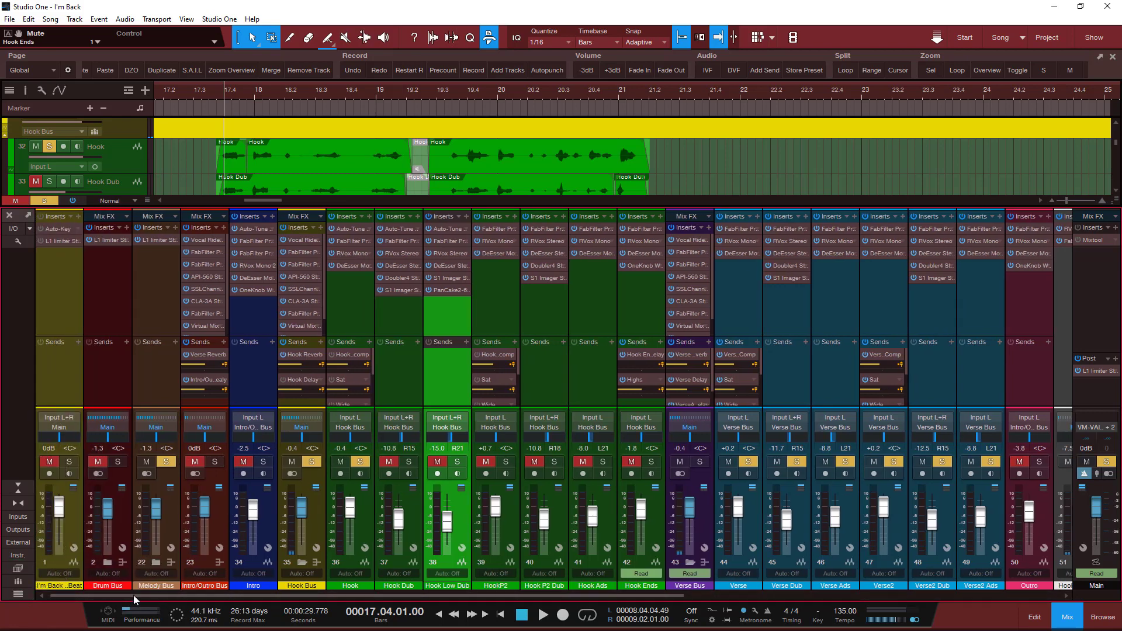
{"action": "left_click", "coordinate": [119, 462]}
Step: Open the RVerb Stereo plug-in on the Hook Reverb channel, and listen to the hook while watching it
{"action": "left_click_drag", "start_coordinate": [183, 594], "coordinate": [315, 595]}
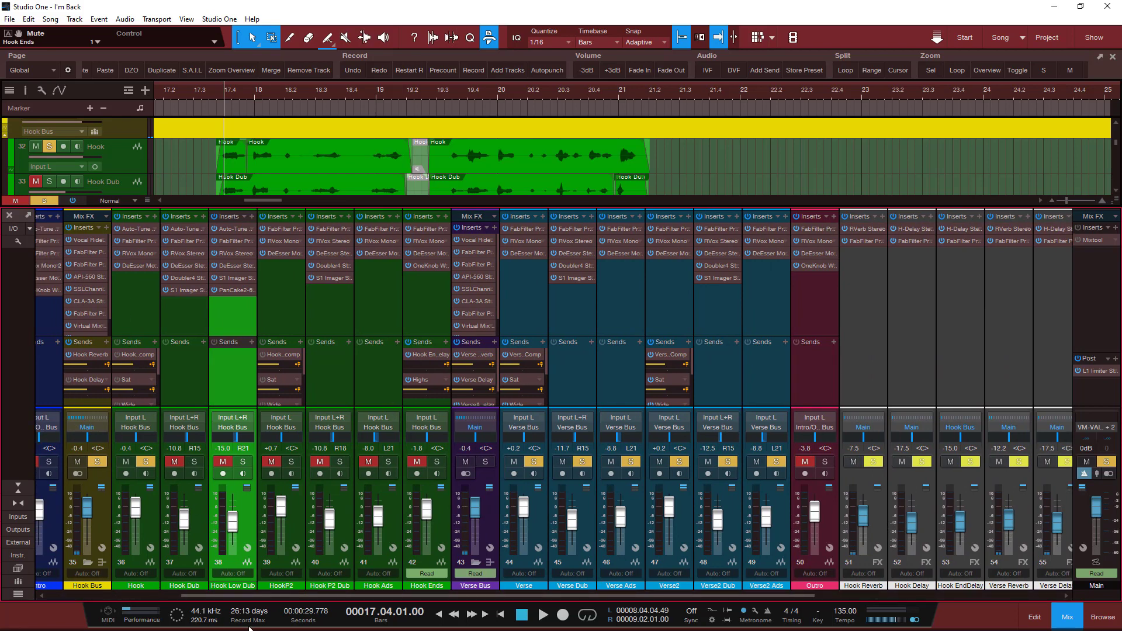
{"action": "left_click_drag", "start_coordinate": [255, 596], "coordinate": [438, 595]}
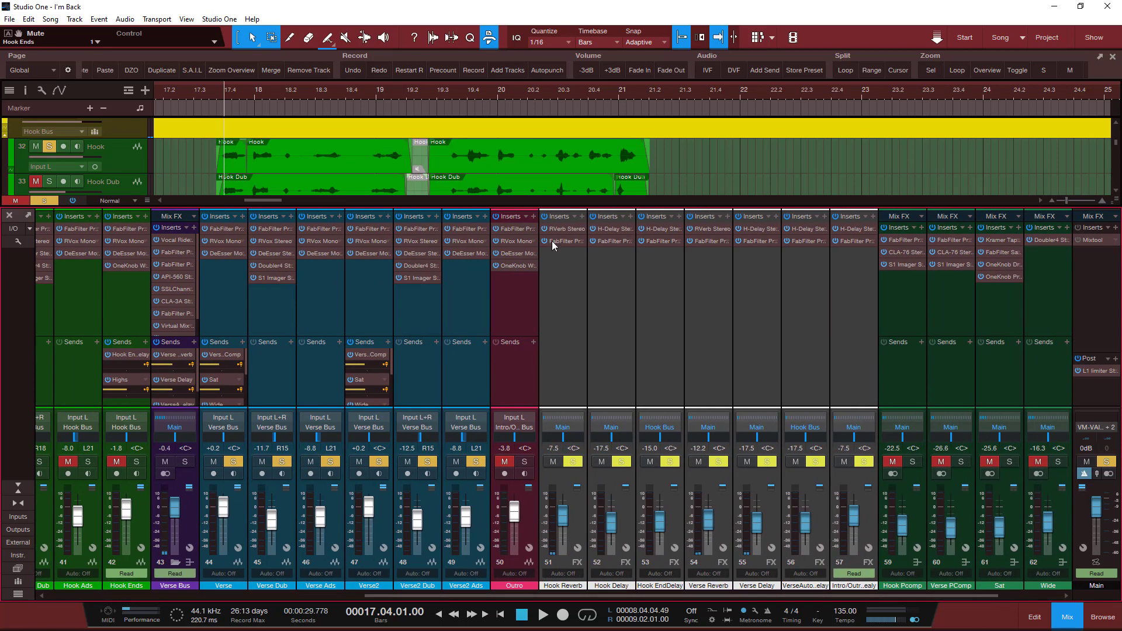
{"action": "left_click", "coordinate": [566, 229]}
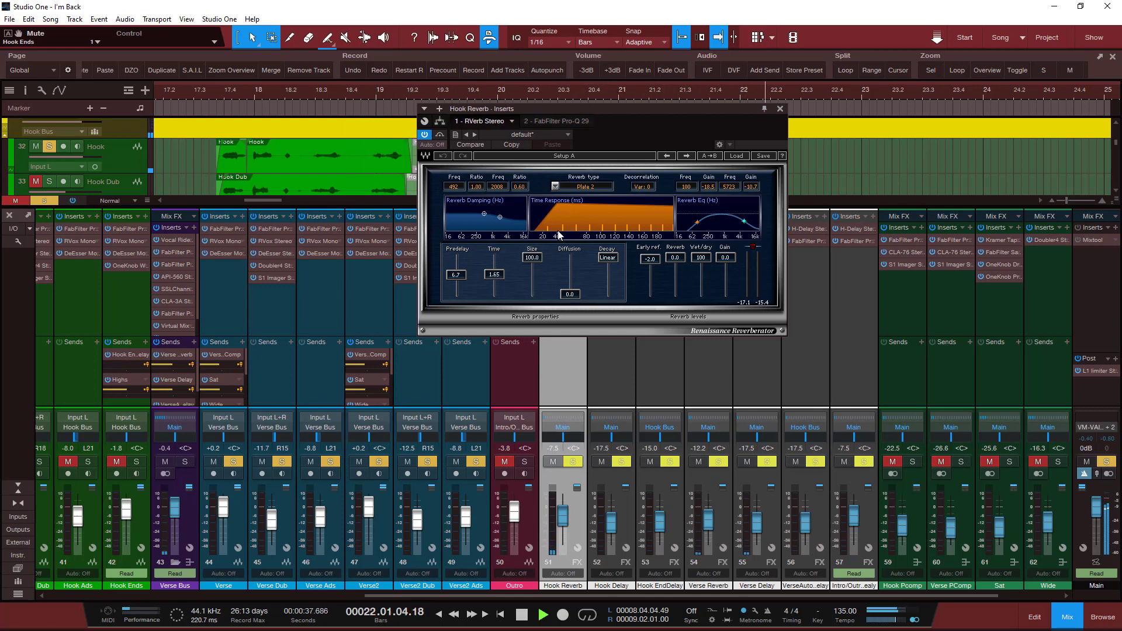
{"action": "key", "text": "space"}
Step: Solo the HookP2 track, and replay the hook from bar 17.4 with the RVerb window moved clear of the FX channels
{"action": "left_click_drag", "start_coordinate": [394, 596], "coordinate": [212, 562]}
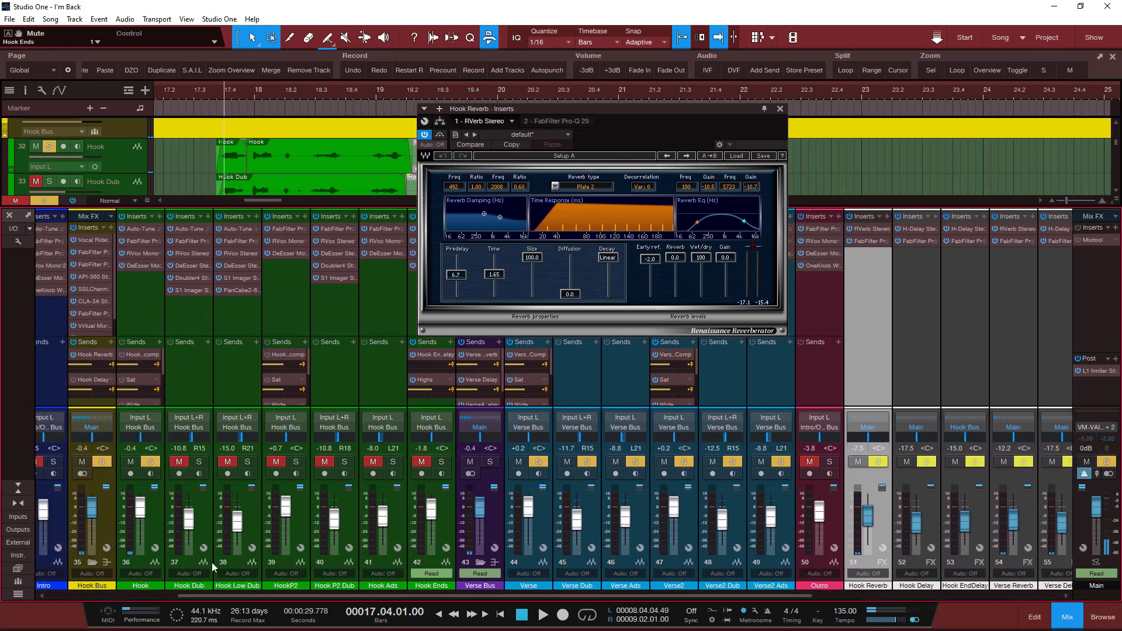
{"action": "left_click", "coordinate": [297, 461]}
{"action": "key", "text": "space"}
{"action": "left_click_drag", "start_coordinate": [374, 596], "coordinate": [618, 595]}
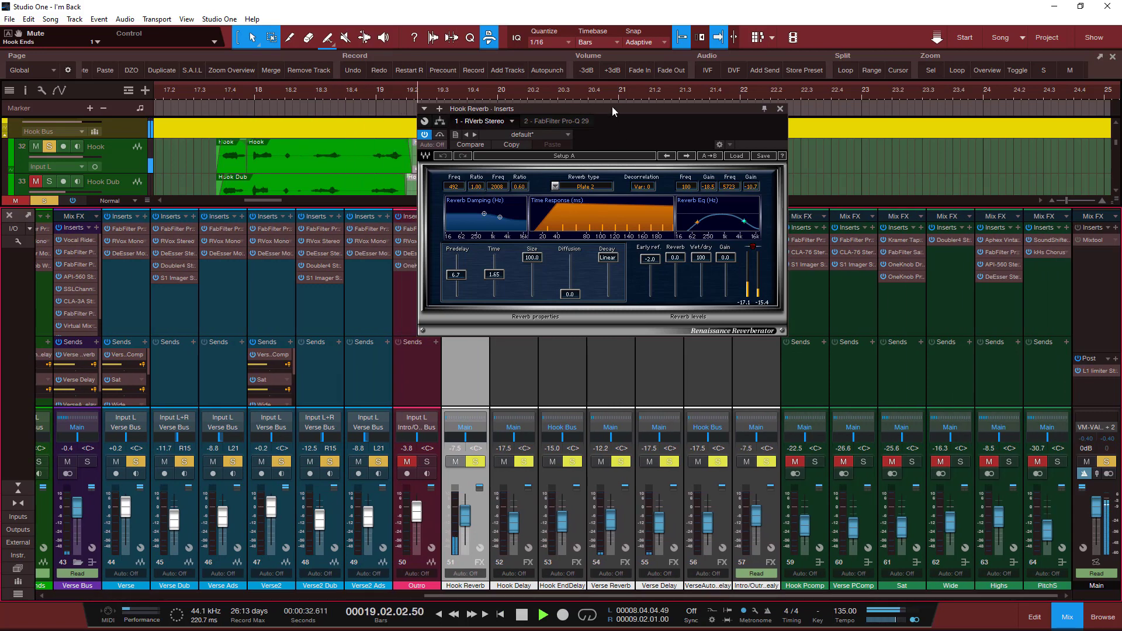
{"action": "left_click_drag", "start_coordinate": [612, 111], "coordinate": [815, 100]}
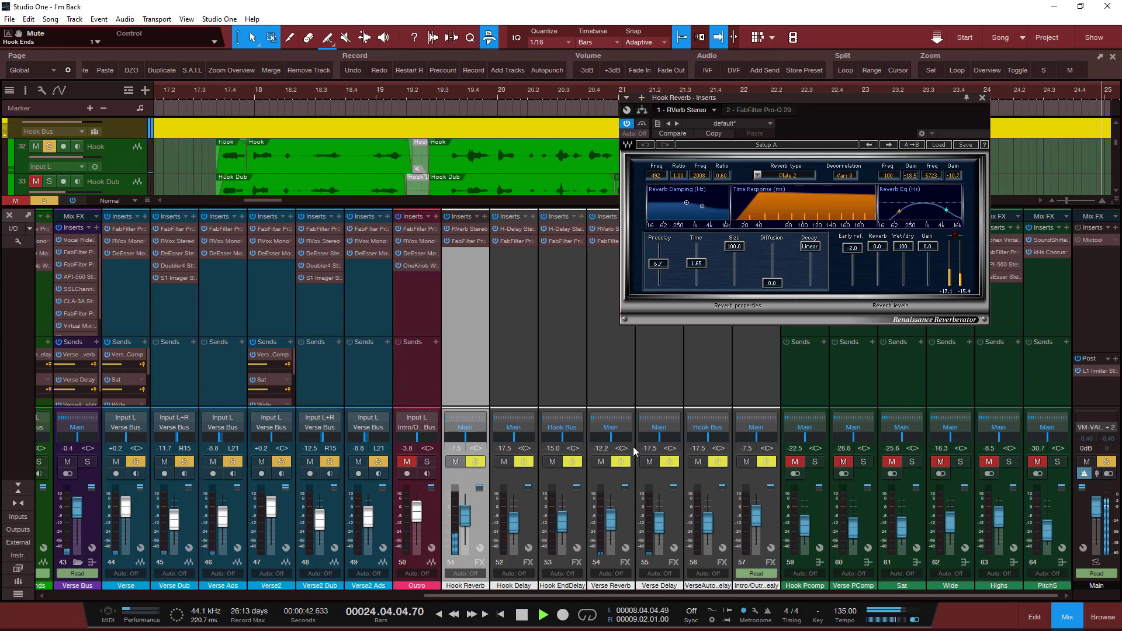
Step: Replay the hook from bar 17.4 to hear the Hook Reverb effect
{"action": "key", "text": "space"}
{"action": "key", "text": "space"}
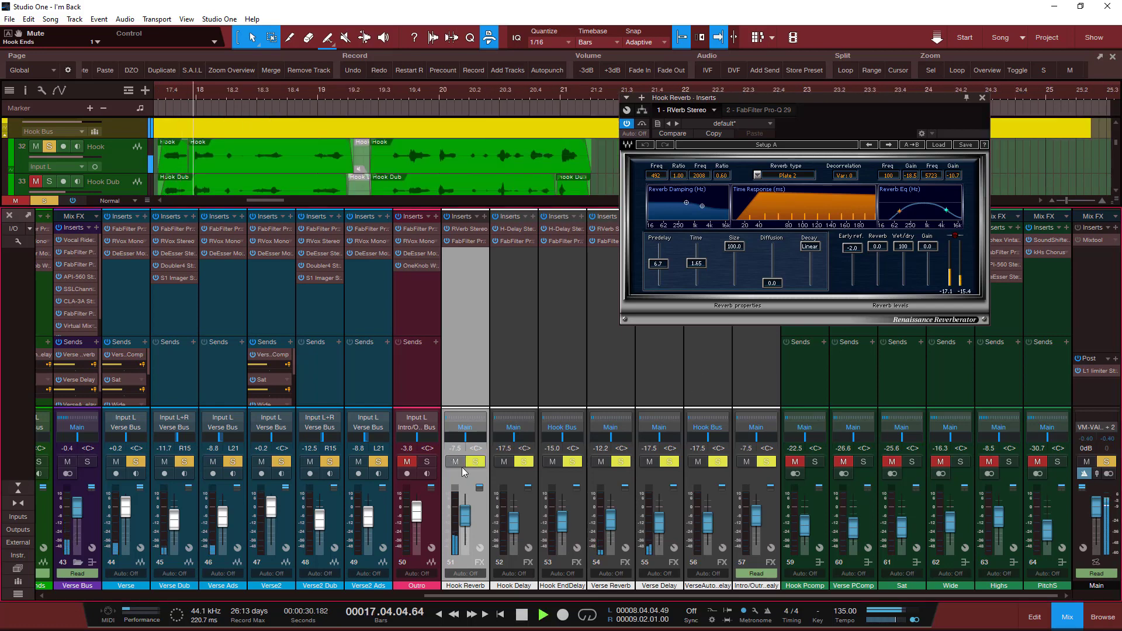
{"action": "key", "text": "space"}
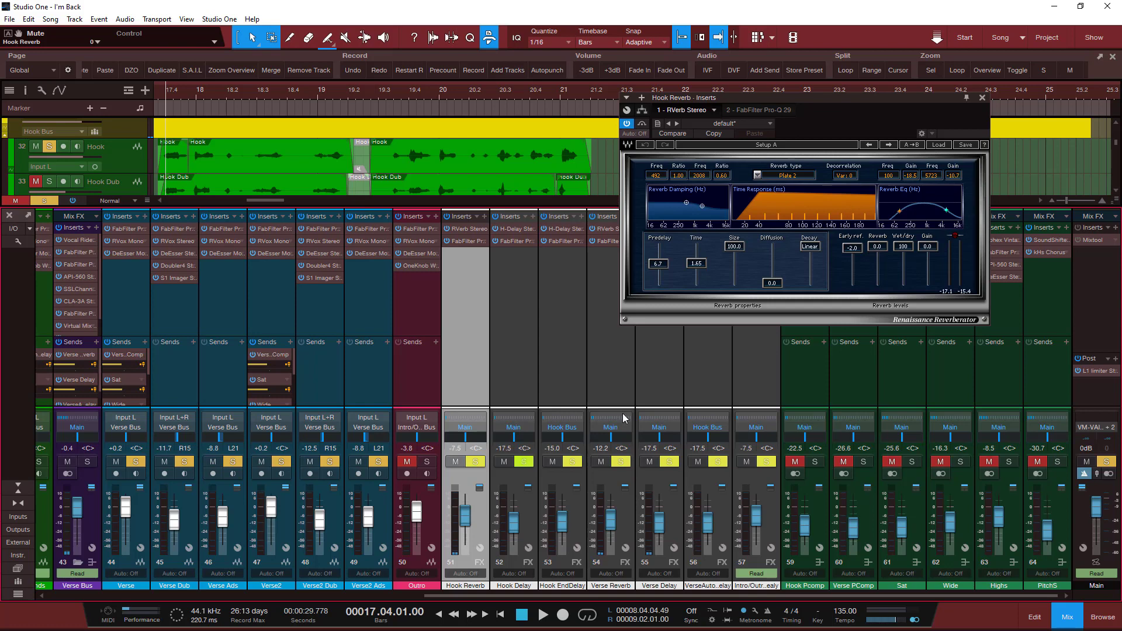
Step: Look through the reverb types offered in the RVerb on Hook Reverb, leaving Plate 2 selected, and close the plug-in
{"action": "left_click_drag", "start_coordinate": [815, 94], "coordinate": [464, 127]}
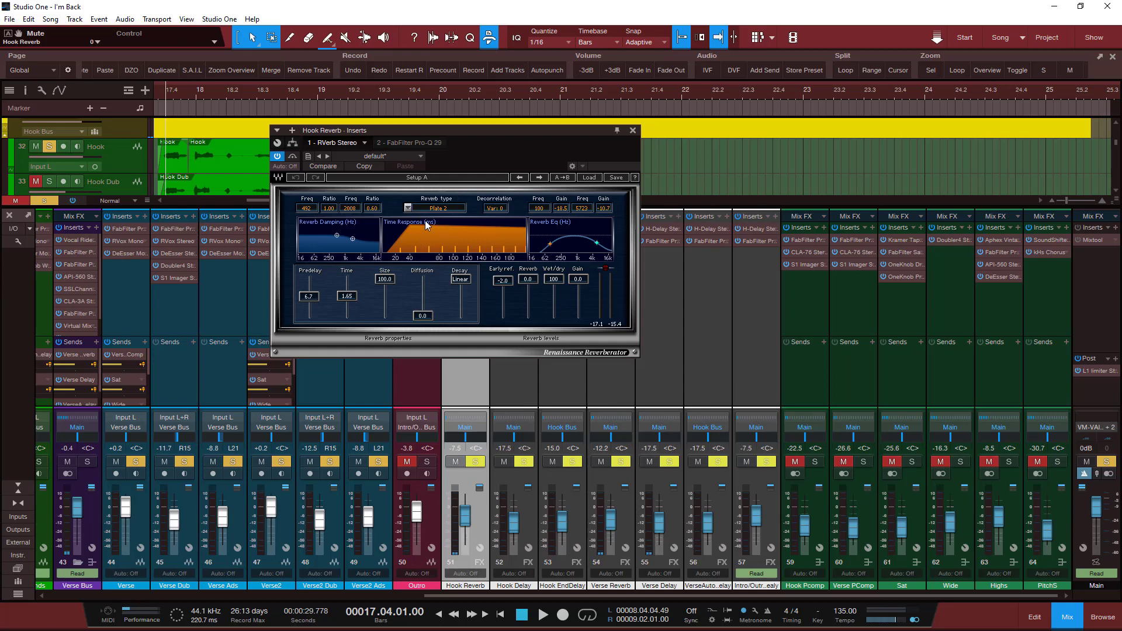
{"action": "left_click", "coordinate": [409, 210]}
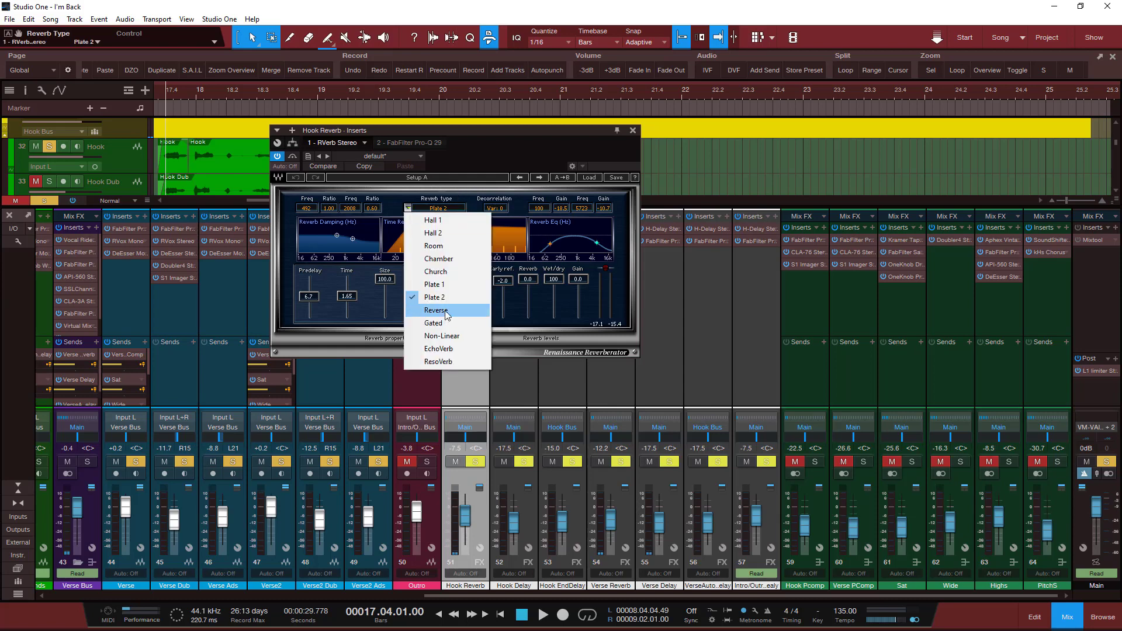
{"action": "left_click", "coordinate": [502, 129]}
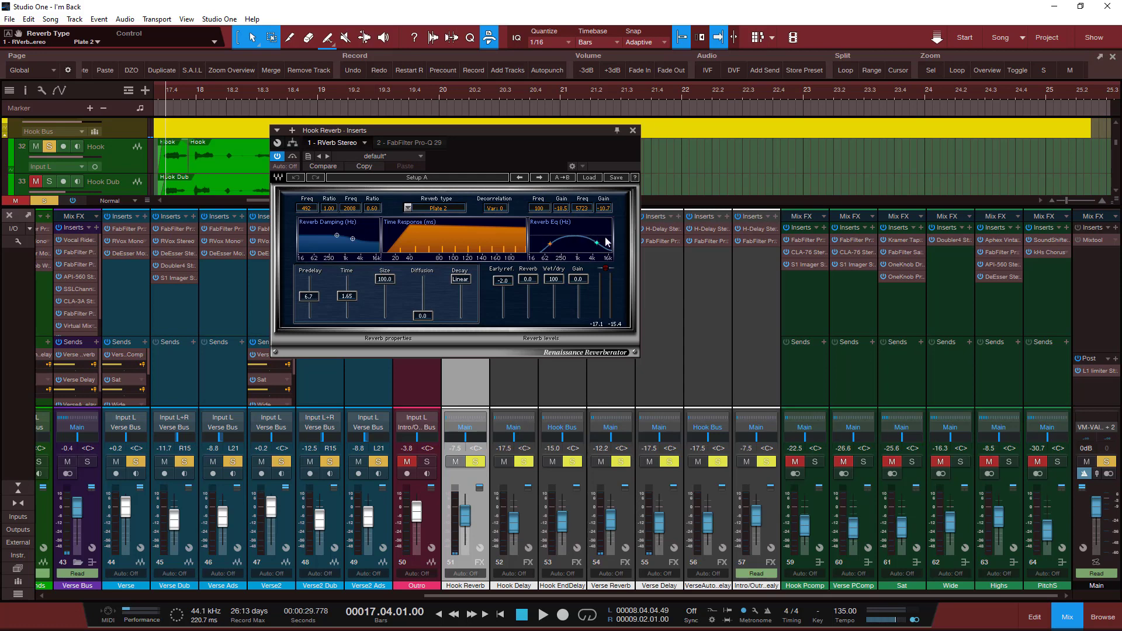
{"action": "left_click", "coordinate": [632, 130]}
Step: Examine the low-cut, midrange boost and high-cut bands of the FabFilter Pro-Q on the Hook Reverb channel
{"action": "mouse_move", "coordinate": [703, 257]}
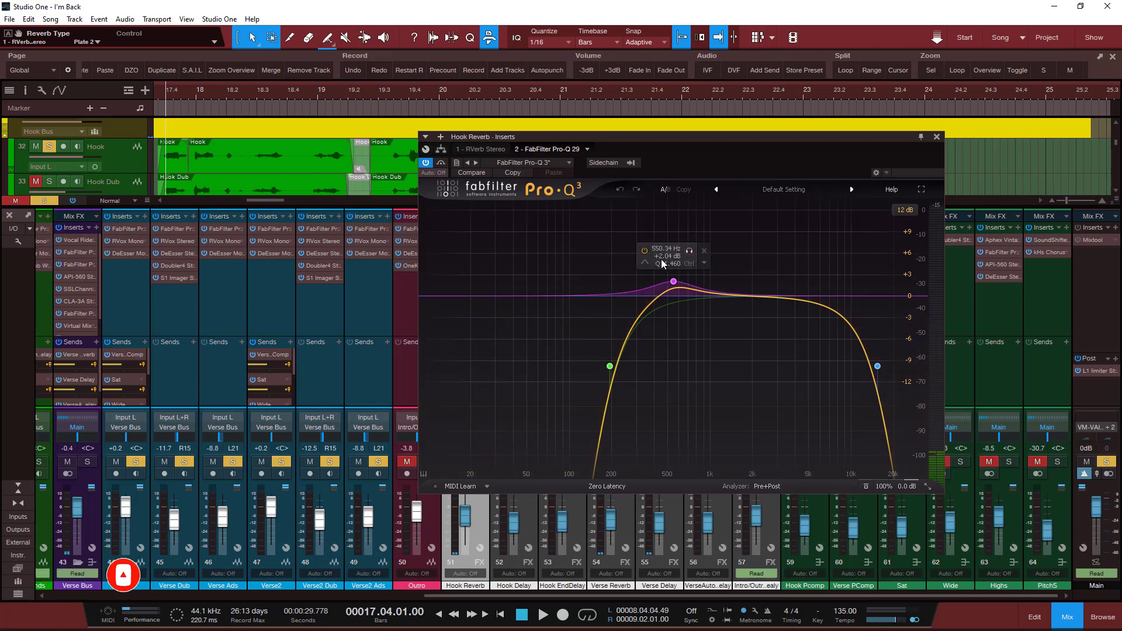
{"action": "mouse_move", "coordinate": [613, 370]}
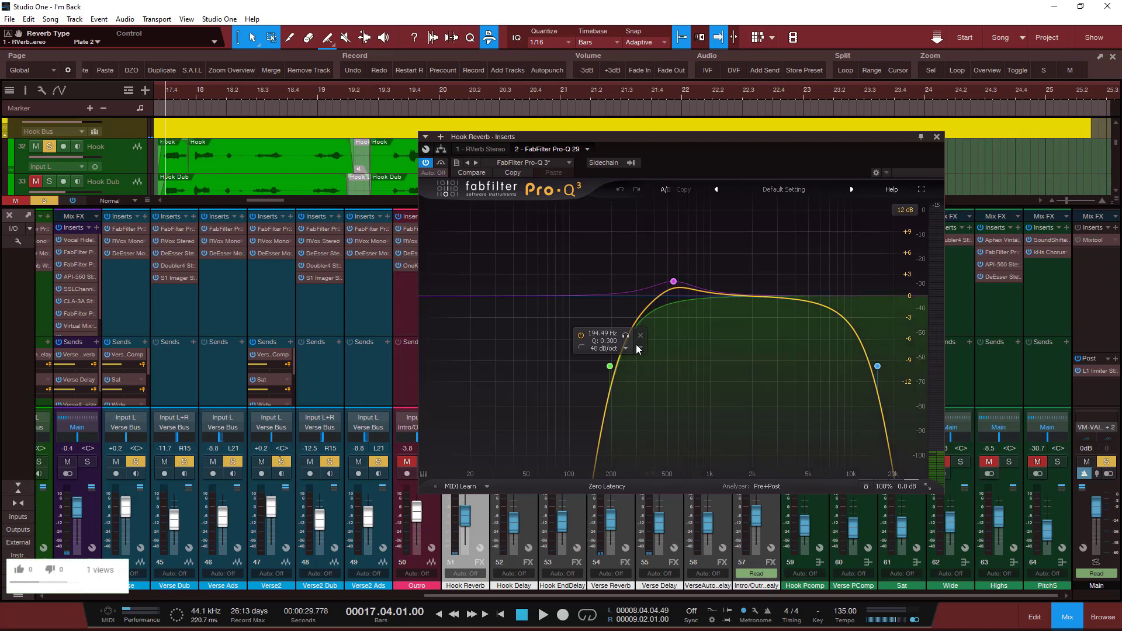
{"action": "mouse_move", "coordinate": [655, 302]}
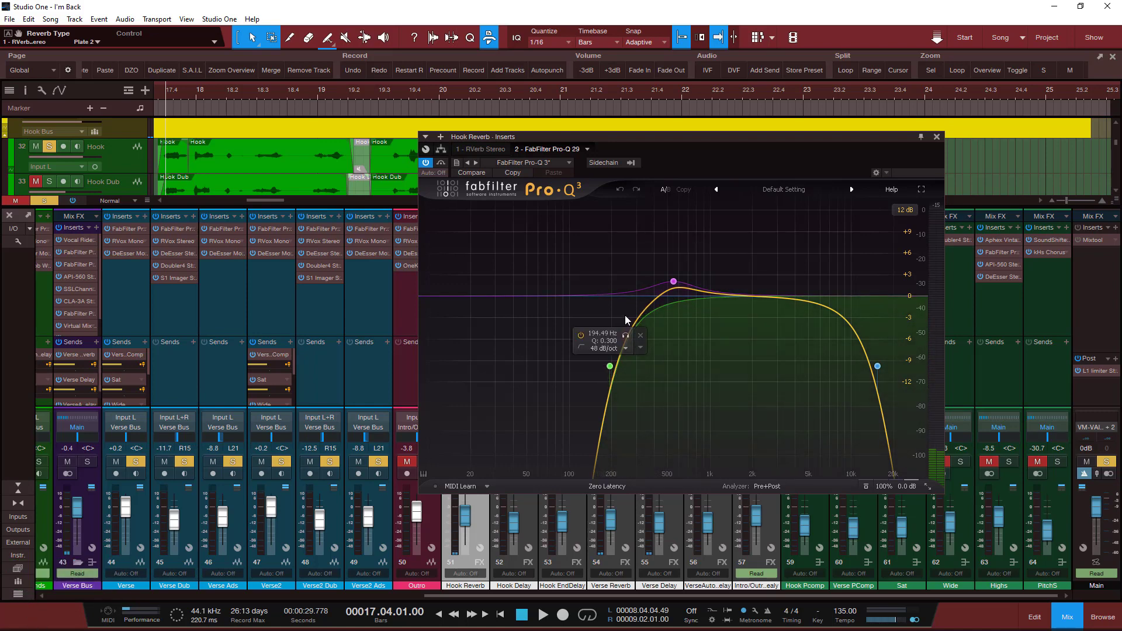
{"action": "mouse_move", "coordinate": [880, 364]}
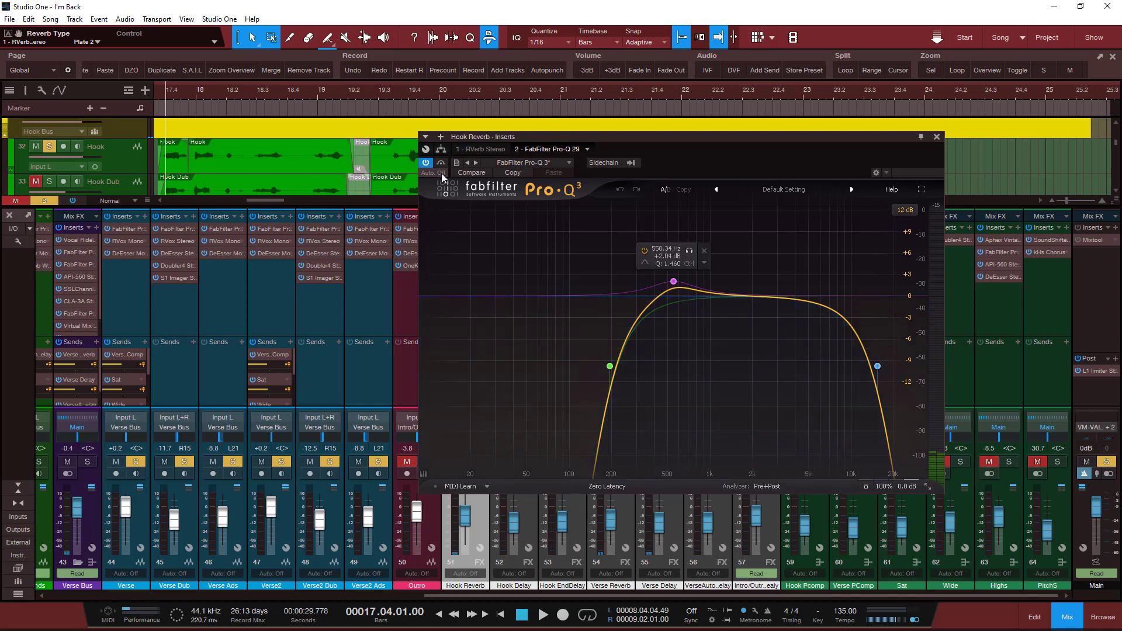
{"action": "left_click", "coordinate": [936, 137]}
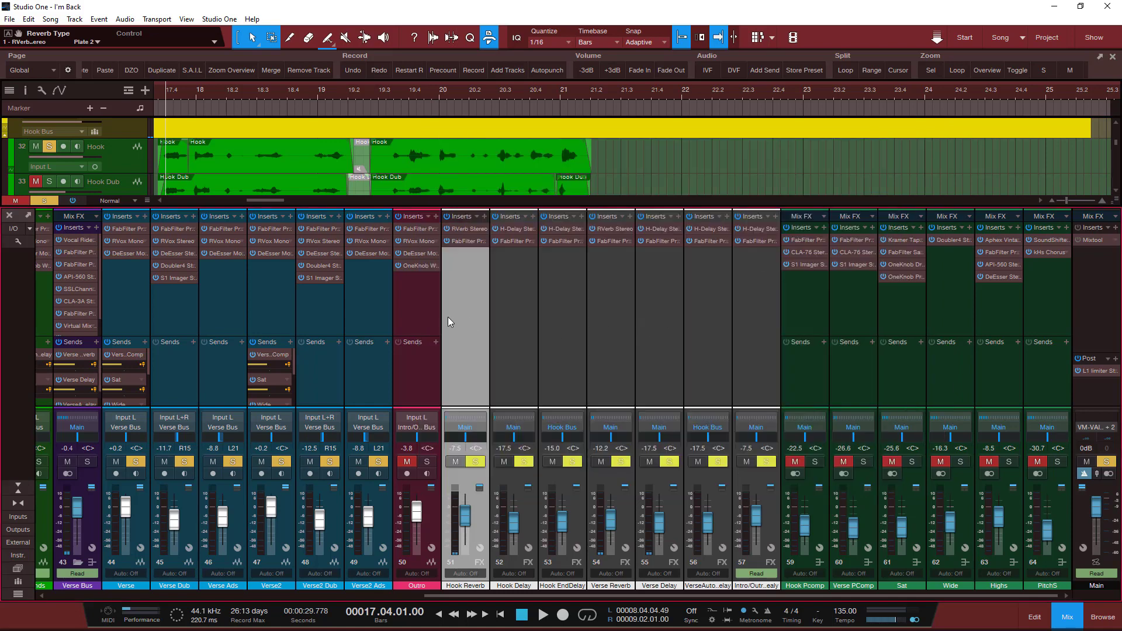
Step: Play the hook and switch off the FabFilter Pro-Q insert on the Hook Reverb channel
{"action": "key", "text": "space"}
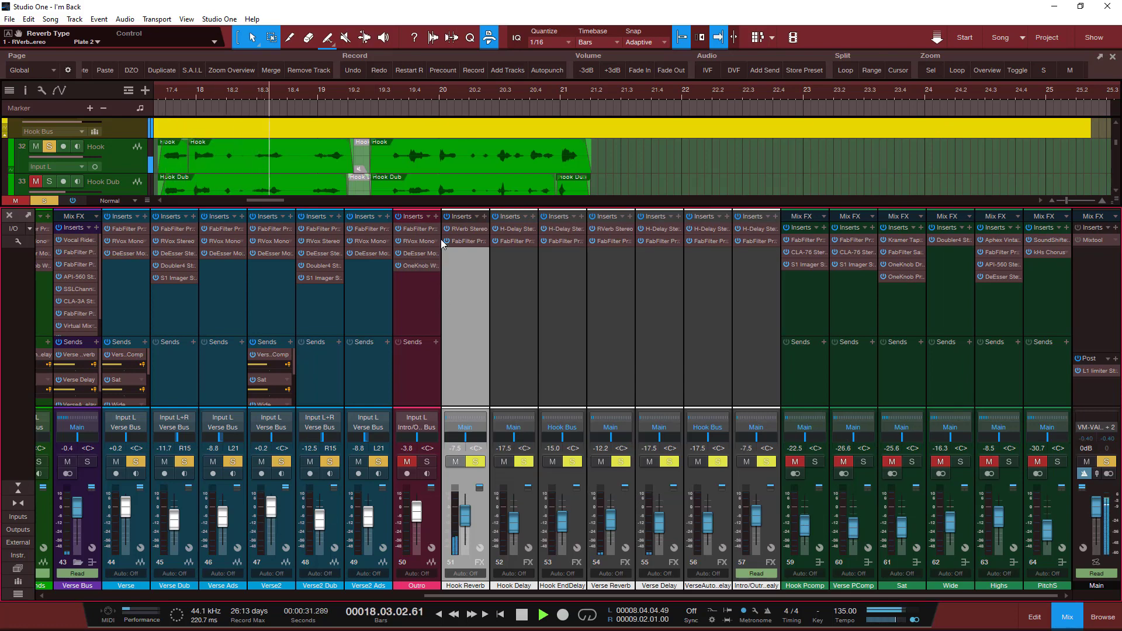
{"action": "left_click", "coordinate": [447, 240]}
{"action": "key", "text": "space"}
Step: Unsolo the Melody Bus and the Drum Bus
{"action": "left_click_drag", "start_coordinate": [466, 593], "coordinate": [117, 596]}
{"action": "left_click", "coordinate": [113, 462]}
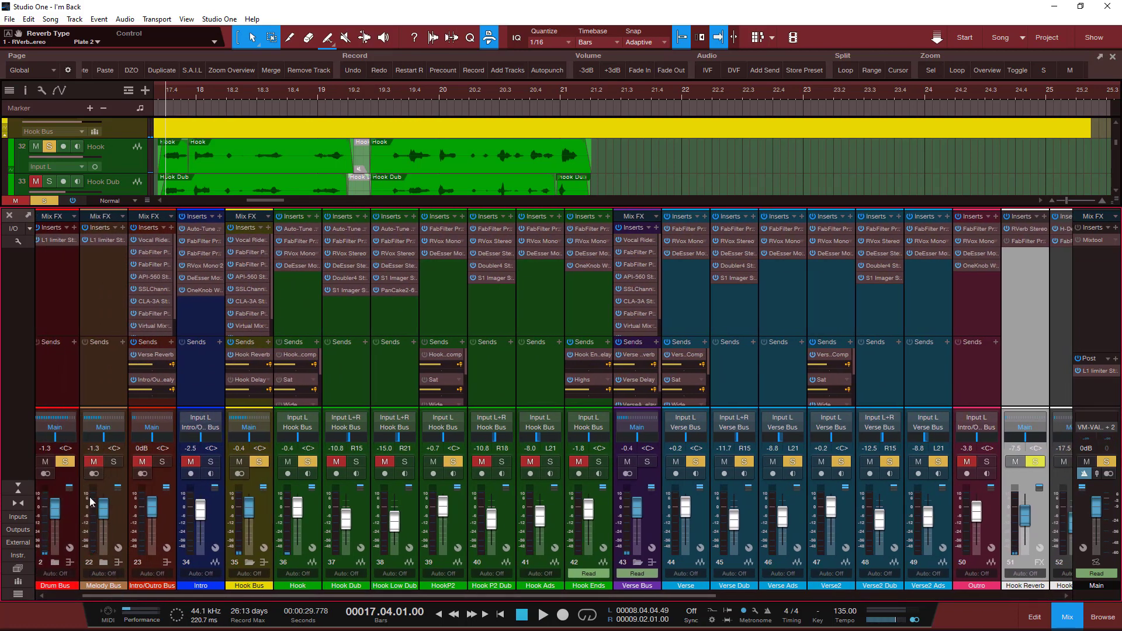
{"action": "left_click", "coordinate": [65, 461]}
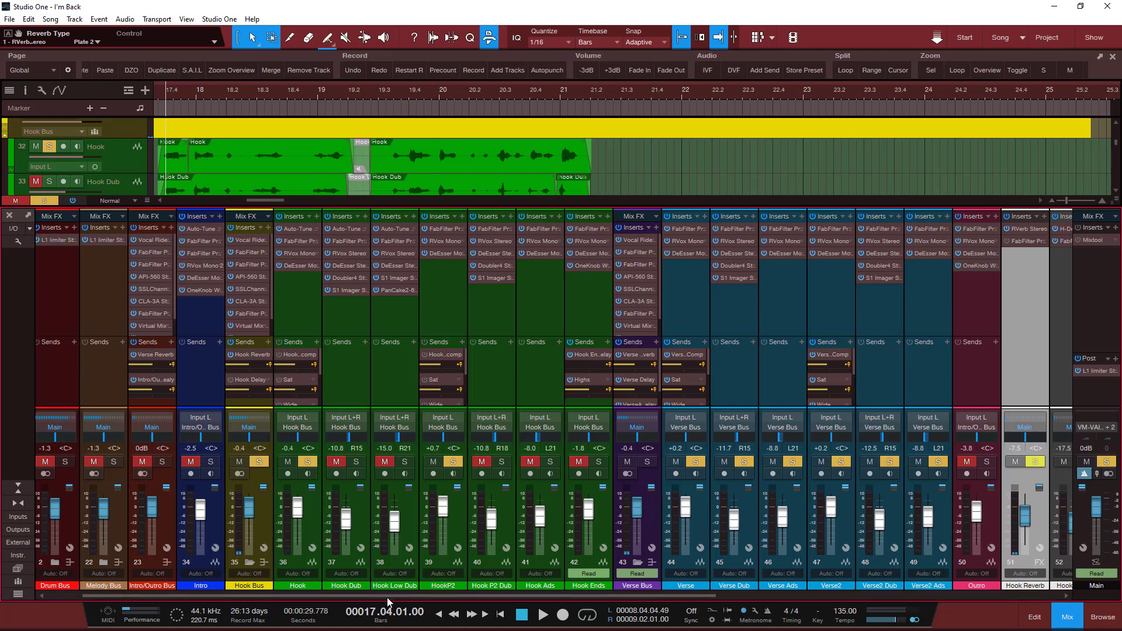
Step: Compare the hook with the RVerb on the Hook Reverb channel bypassed and active, and close the plug-in
{"action": "mouse_move", "coordinate": [390, 597]}
{"action": "left_mouse_down"}
{"action": "mouse_move", "coordinate": [514, 599]}
{"action": "mouse_move", "coordinate": [391, 597]}
{"action": "left_mouse_up"}
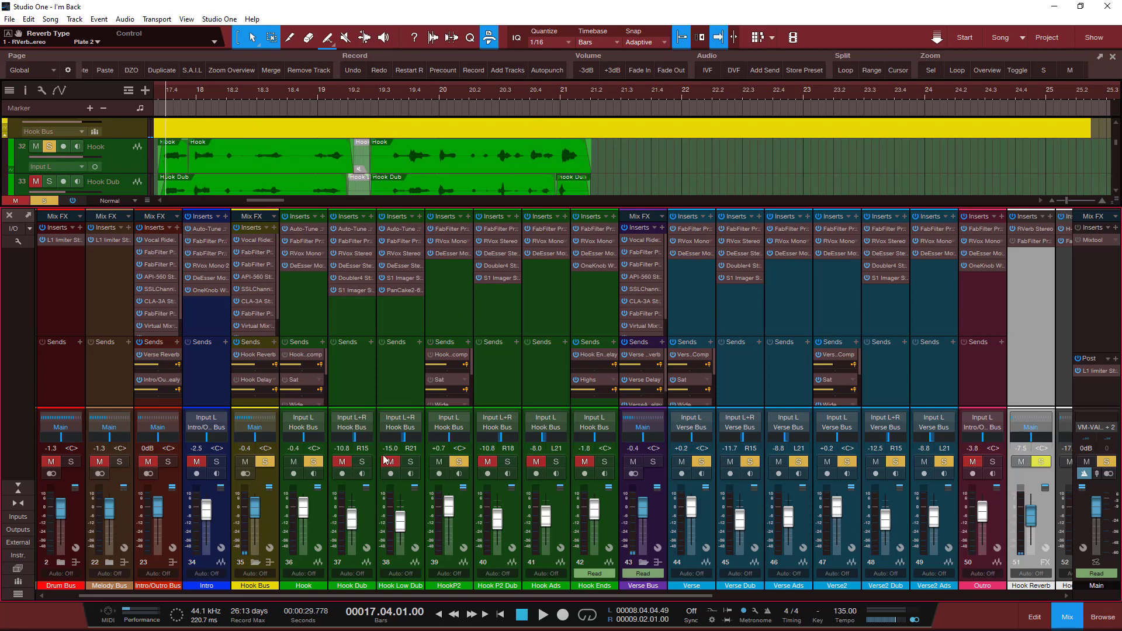
{"action": "left_click_drag", "start_coordinate": [414, 597], "coordinate": [630, 590]}
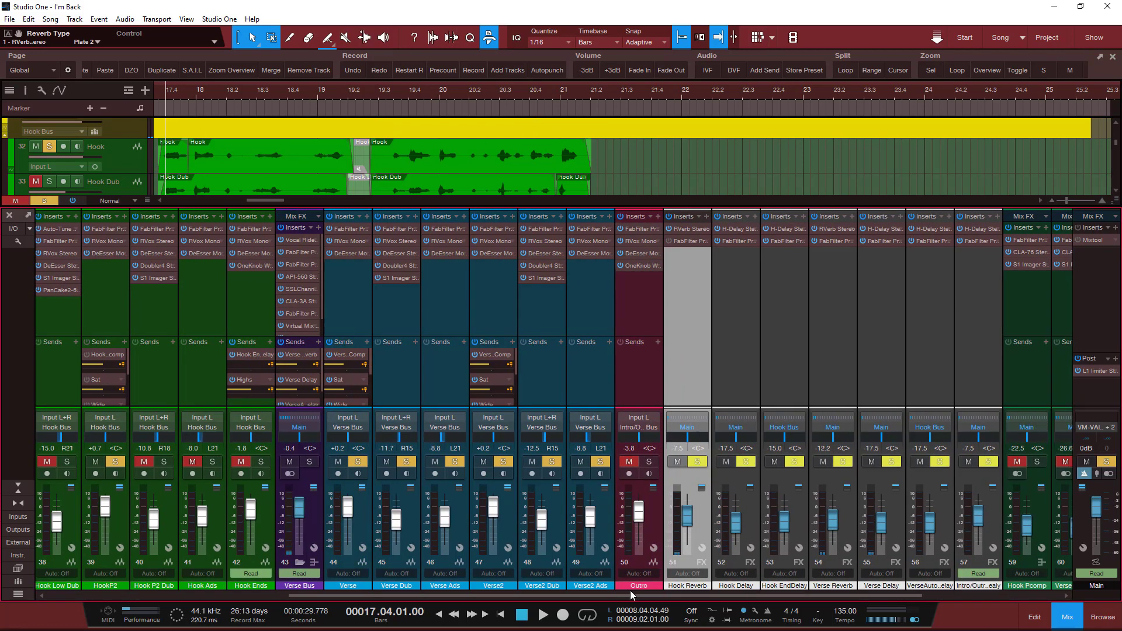
{"action": "key", "text": "space"}
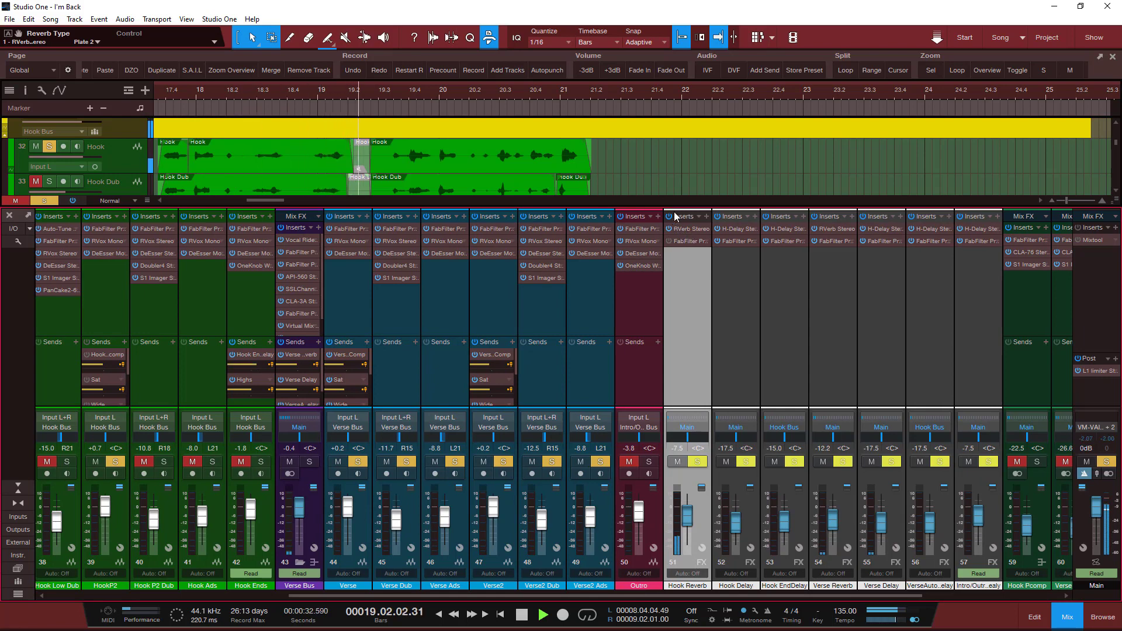
{"action": "left_click", "coordinate": [688, 230]}
{"action": "left_click", "coordinate": [292, 156]}
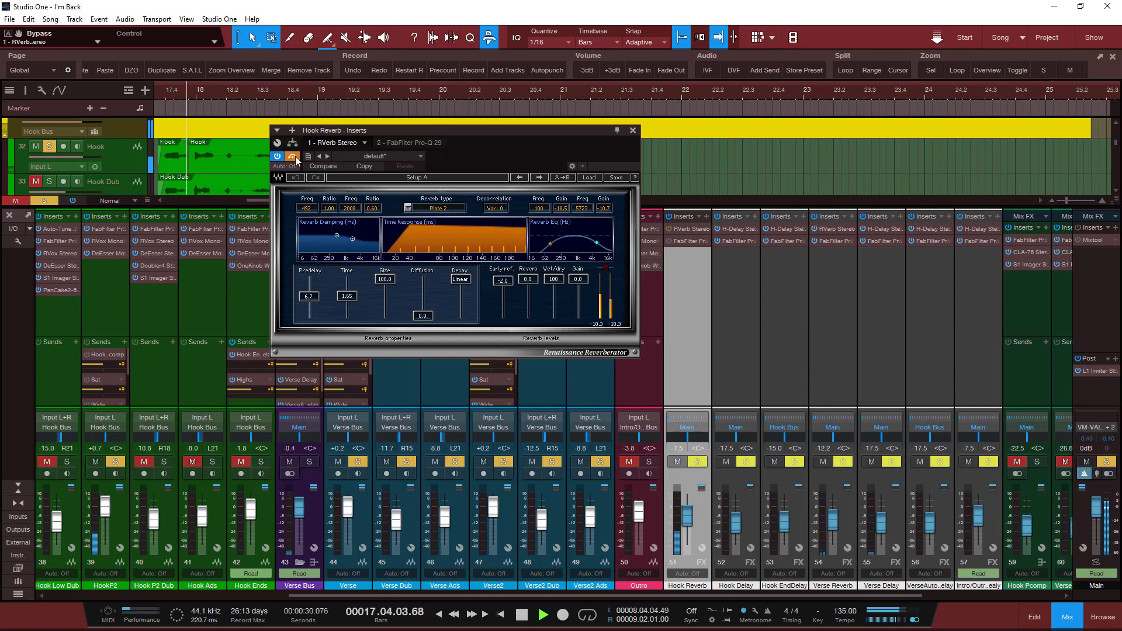
{"action": "left_click", "coordinate": [294, 158]}
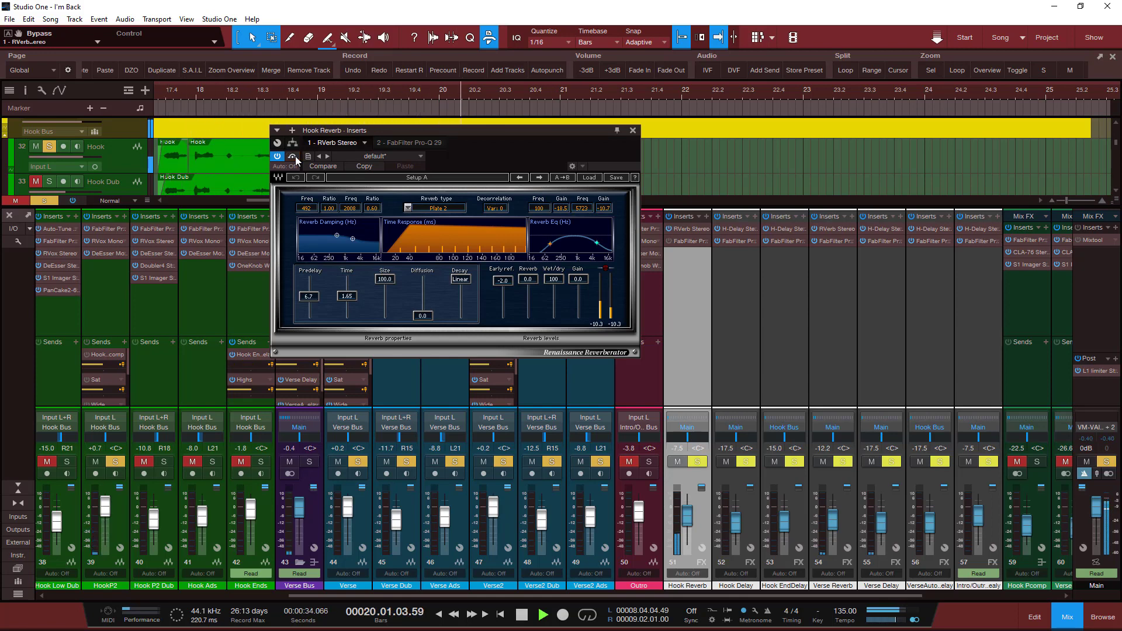
{"action": "key", "text": "space"}
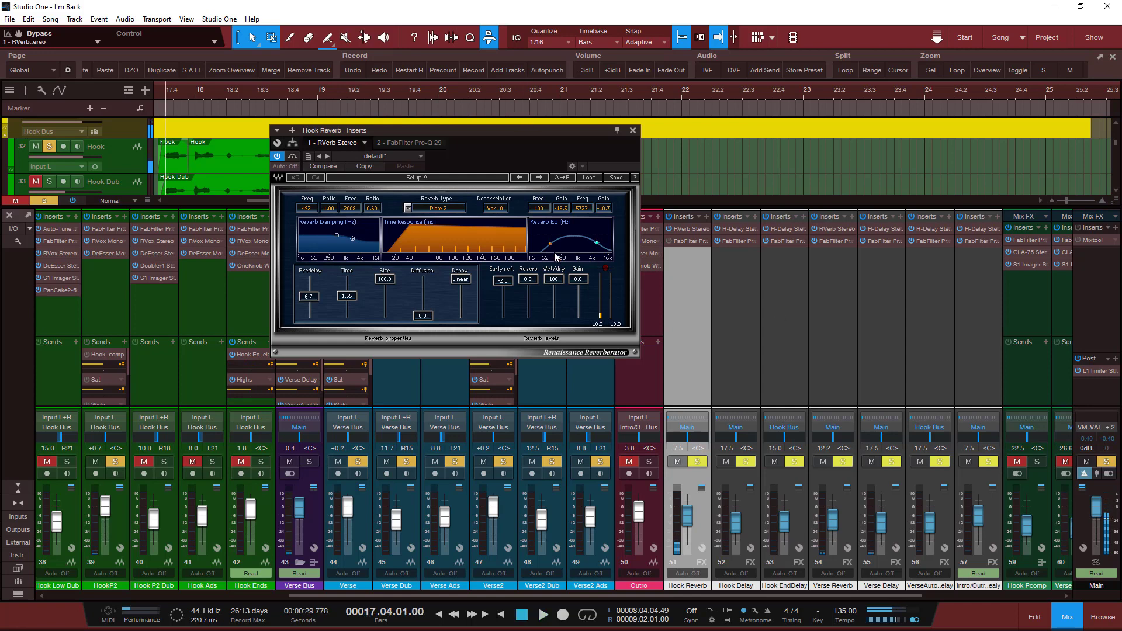
{"action": "left_click", "coordinate": [632, 130]}
Step: Switch the Hook Reverb channel's FabFilter Pro-Q back on, and compare the hook with the EQ bypassed and active
{"action": "left_click", "coordinate": [683, 243]}
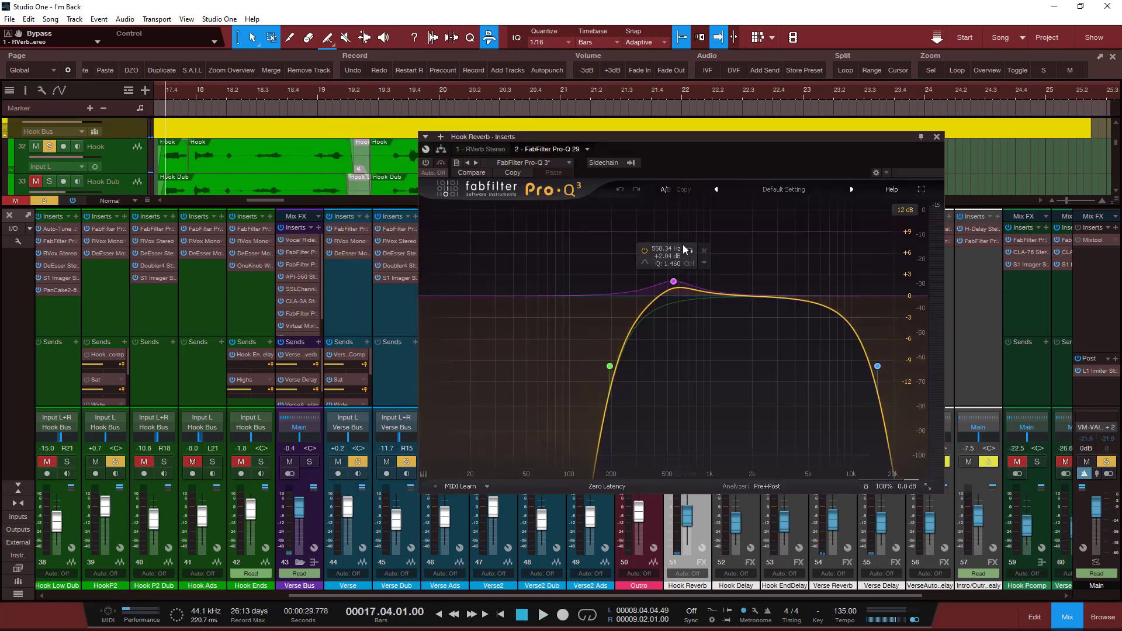
{"action": "left_click", "coordinate": [443, 164]}
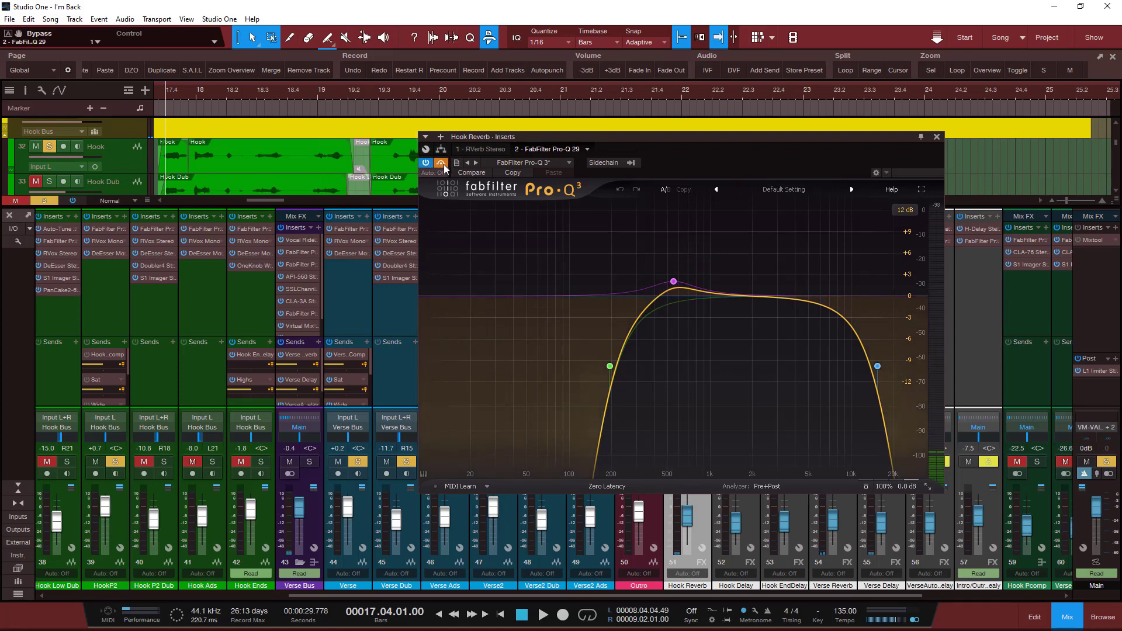
{"action": "key", "text": "space"}
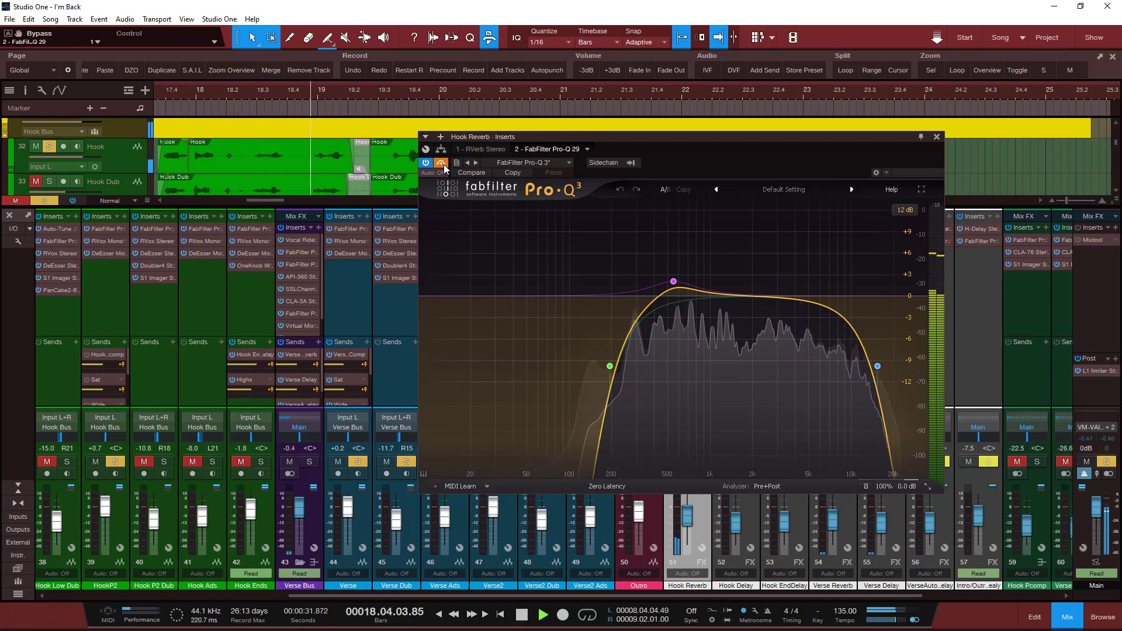
{"action": "key", "text": "space"}
{"action": "left_click", "coordinate": [443, 164]}
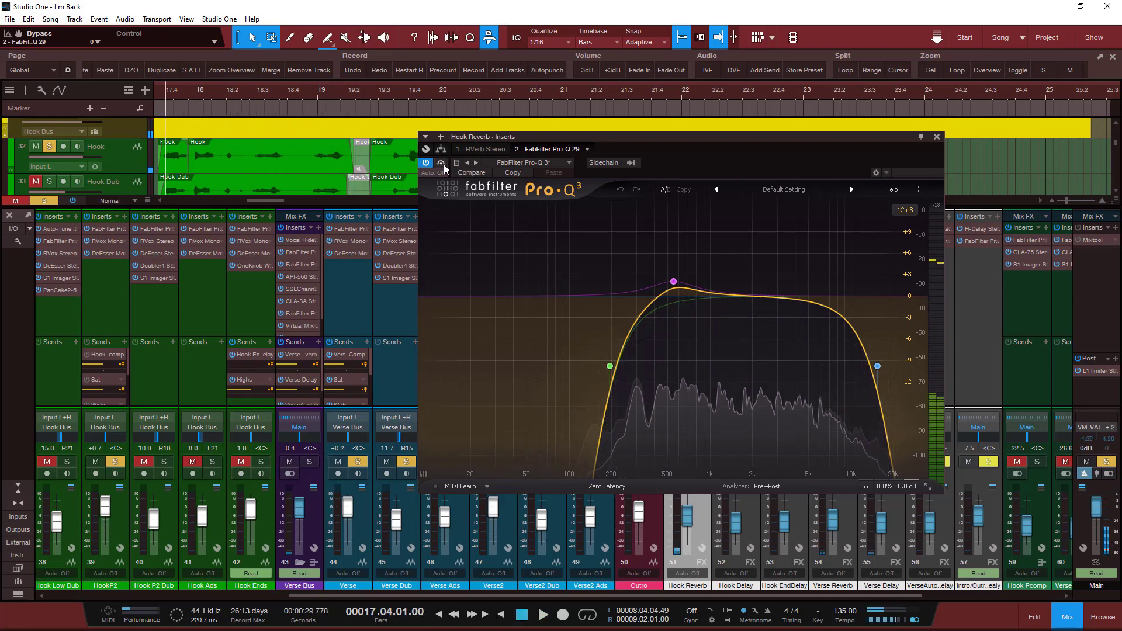
{"action": "key", "text": "space"}
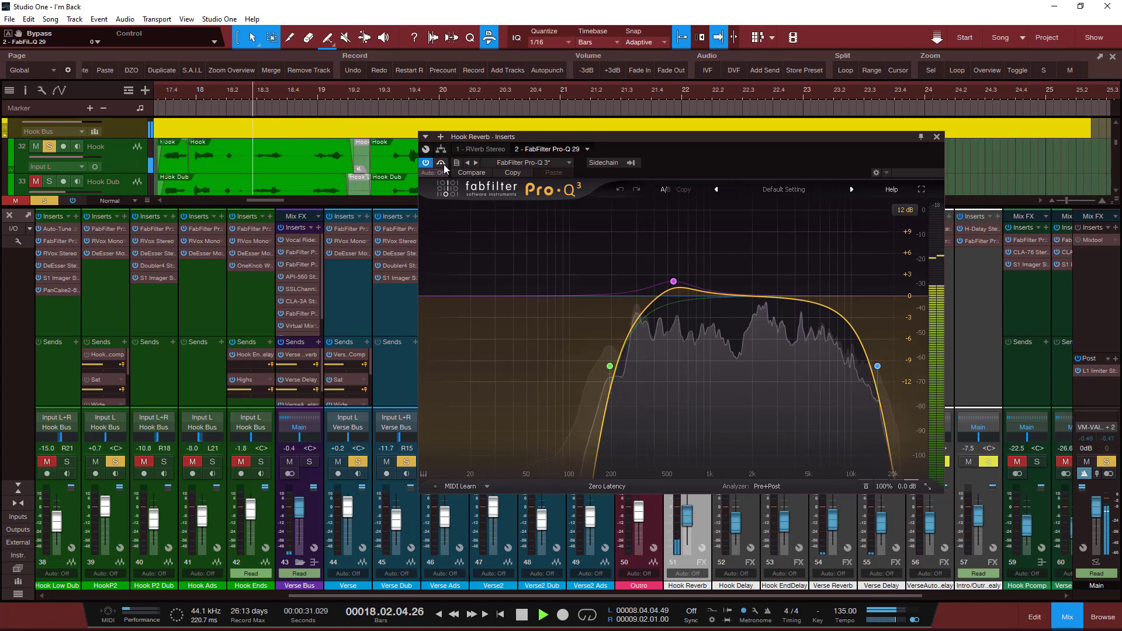
{"action": "key", "text": "space"}
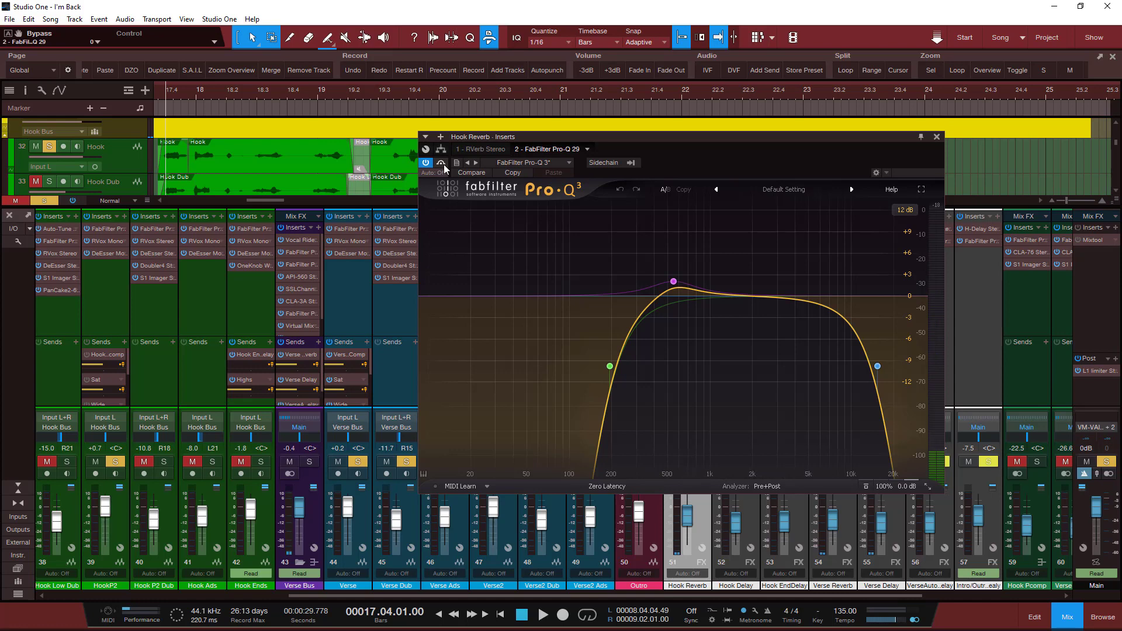
{"action": "mouse_move", "coordinate": [705, 304]}
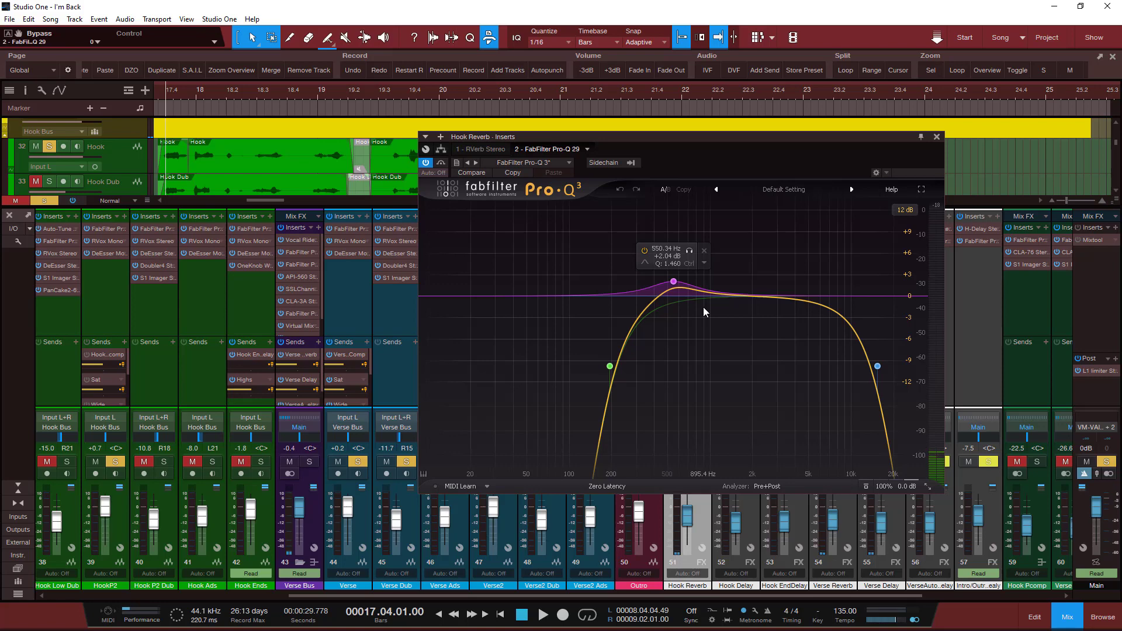
{"action": "left_click", "coordinate": [936, 138]}
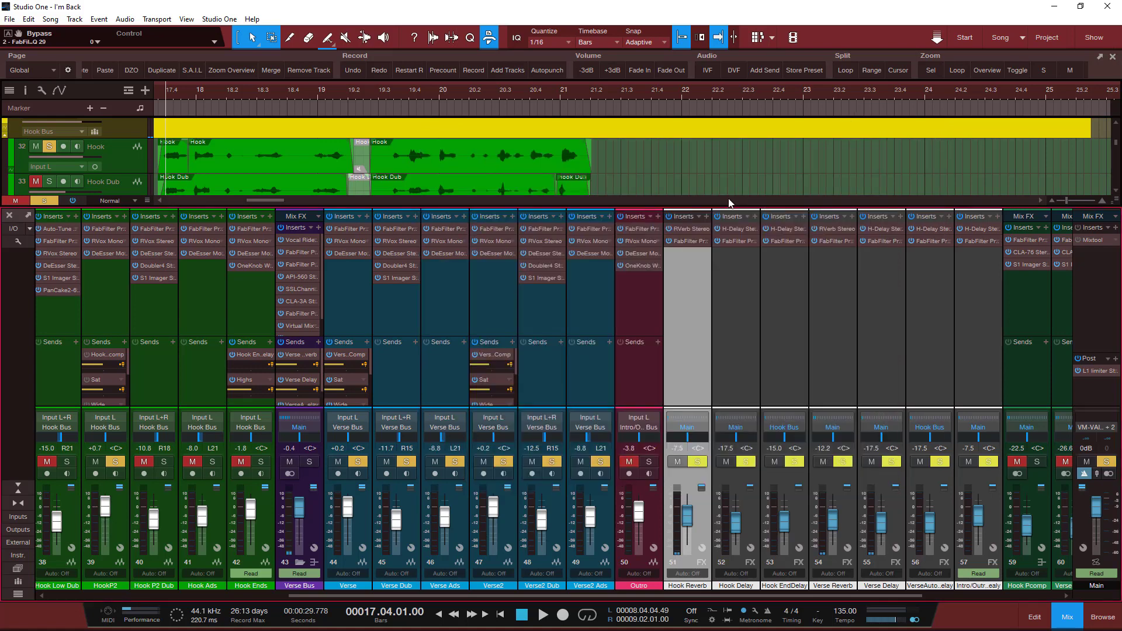
Step: Review the RVerb settings and the Pro-Q curve on the Hook Reverb channel one after the other
{"action": "double_click", "coordinate": [679, 231]}
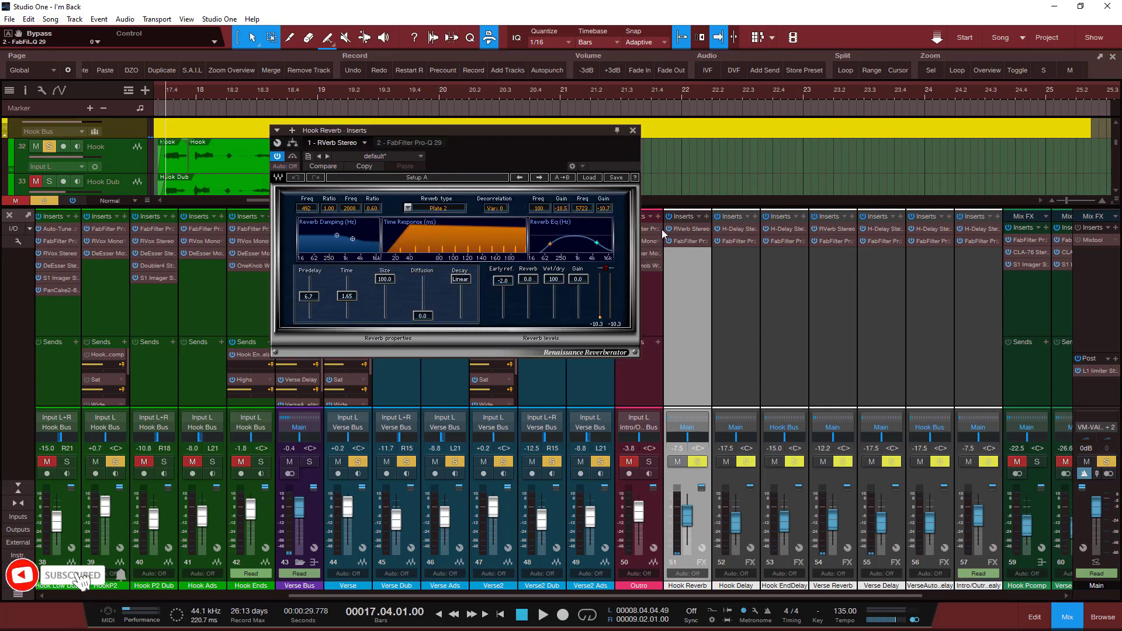
{"action": "left_click", "coordinate": [632, 130]}
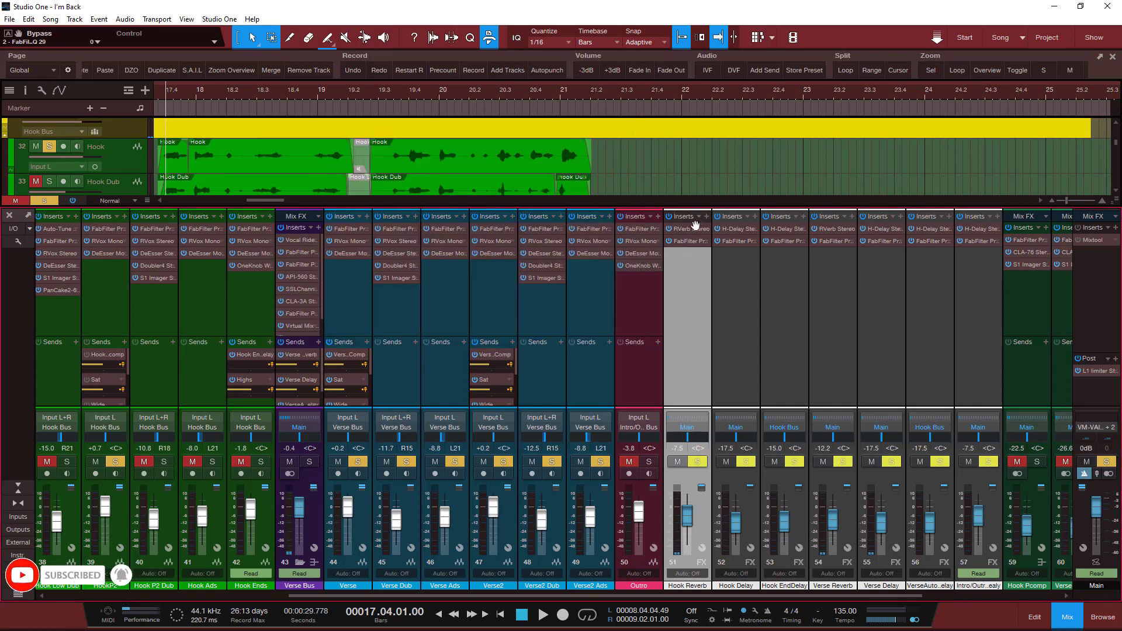
{"action": "double_click", "coordinate": [684, 241]}
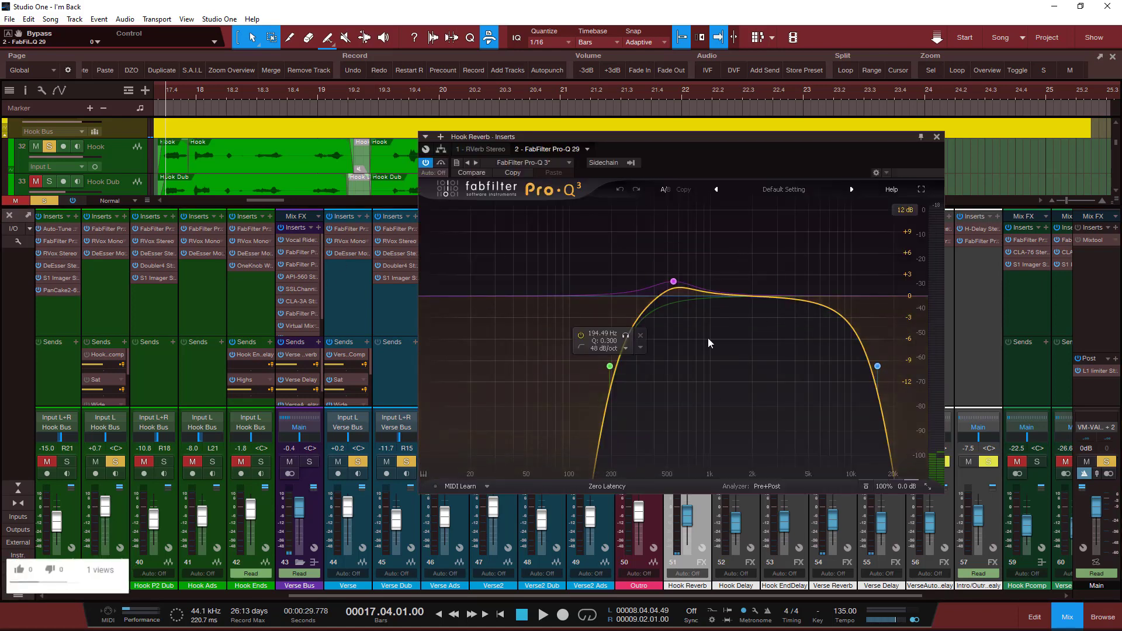
{"action": "left_click", "coordinate": [935, 138]}
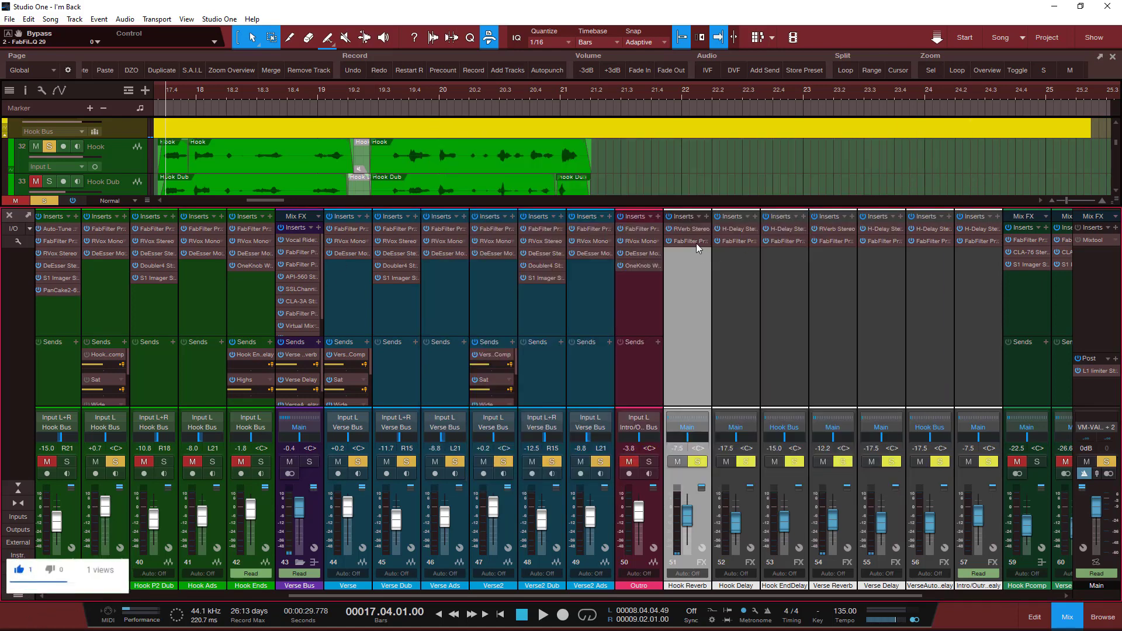
Step: Move the FabFilter Pro-Q ahead of RVerb Stereo in the Hook Reverb inserts, and replay the hook with the EQ opened
{"action": "left_click_drag", "start_coordinate": [697, 229], "coordinate": [696, 227]}
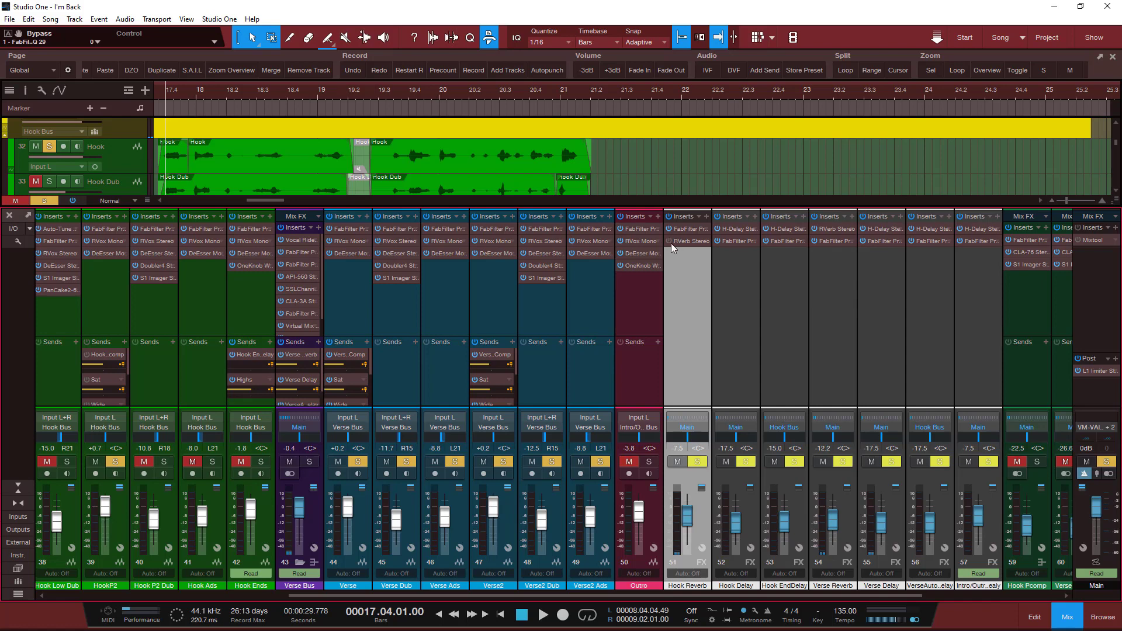
{"action": "key", "text": "space"}
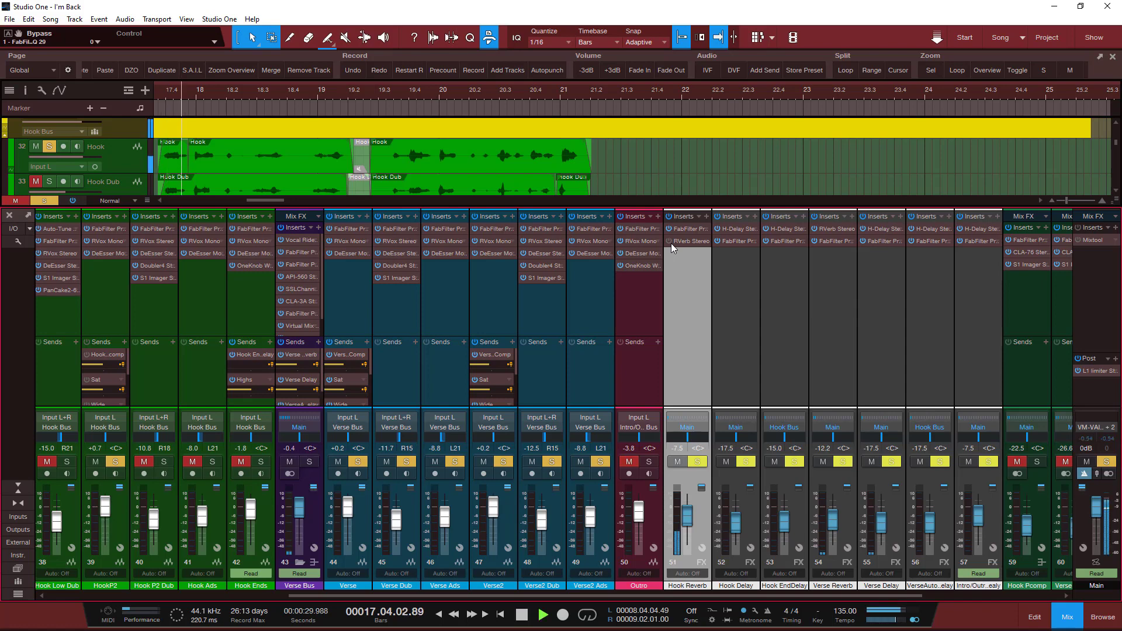
{"action": "key", "text": "space"}
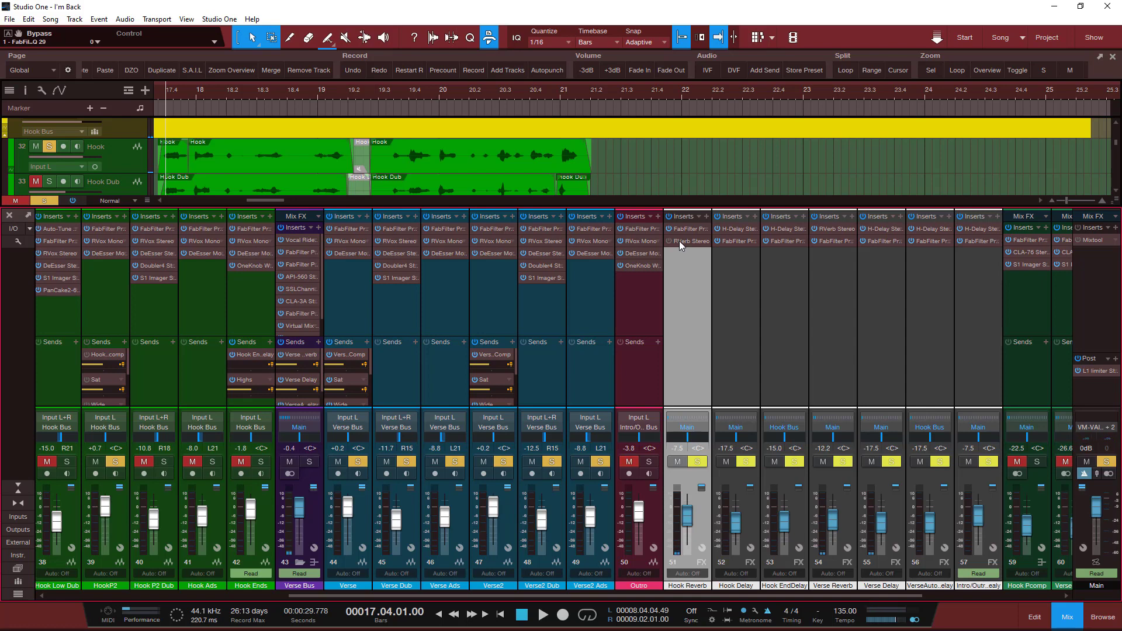
{"action": "double_click", "coordinate": [679, 241]}
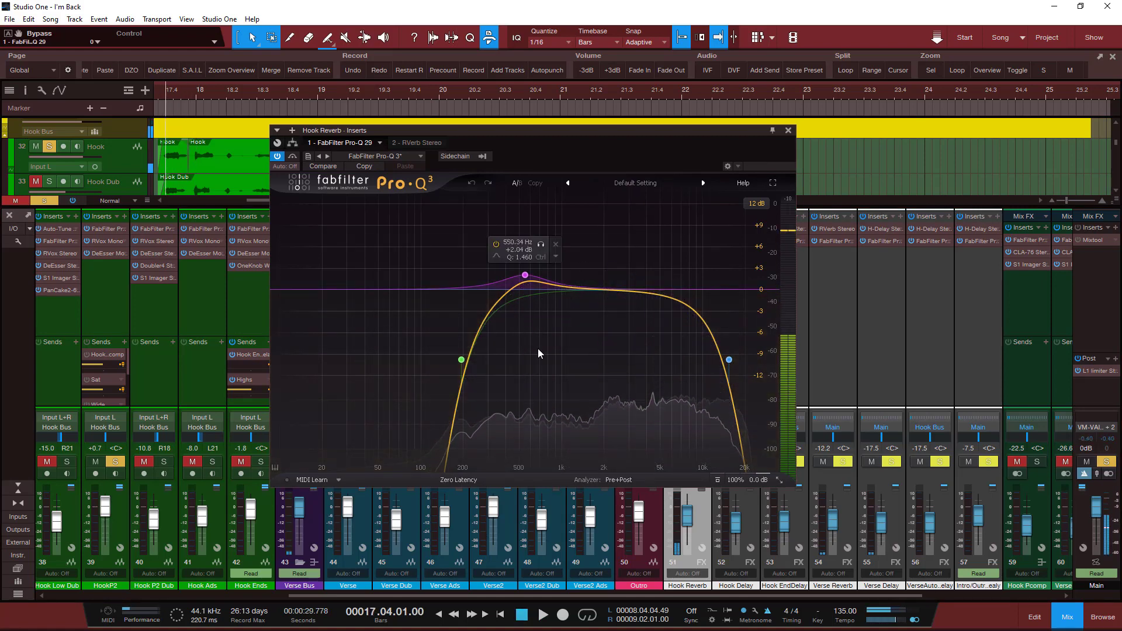
Step: Move the FabFilter Pro-Q back below RVerb Stereo in the Hook Reverb inserts, and view both plug-ins in turn
{"action": "left_click", "coordinate": [788, 131]}
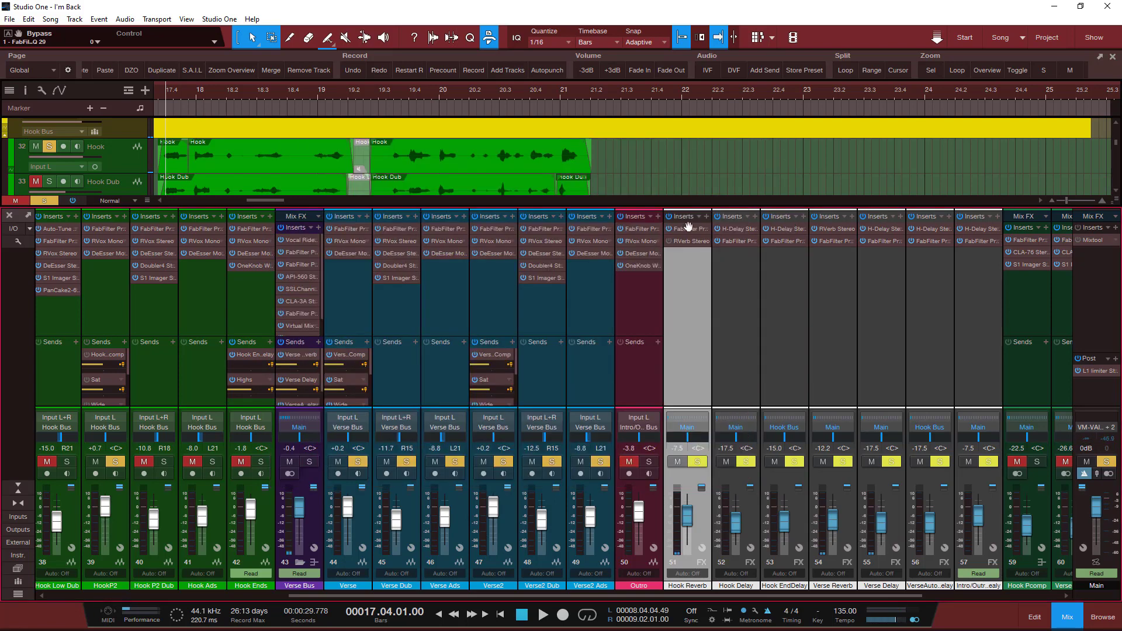
{"action": "left_click_drag", "start_coordinate": [688, 229], "coordinate": [686, 252]}
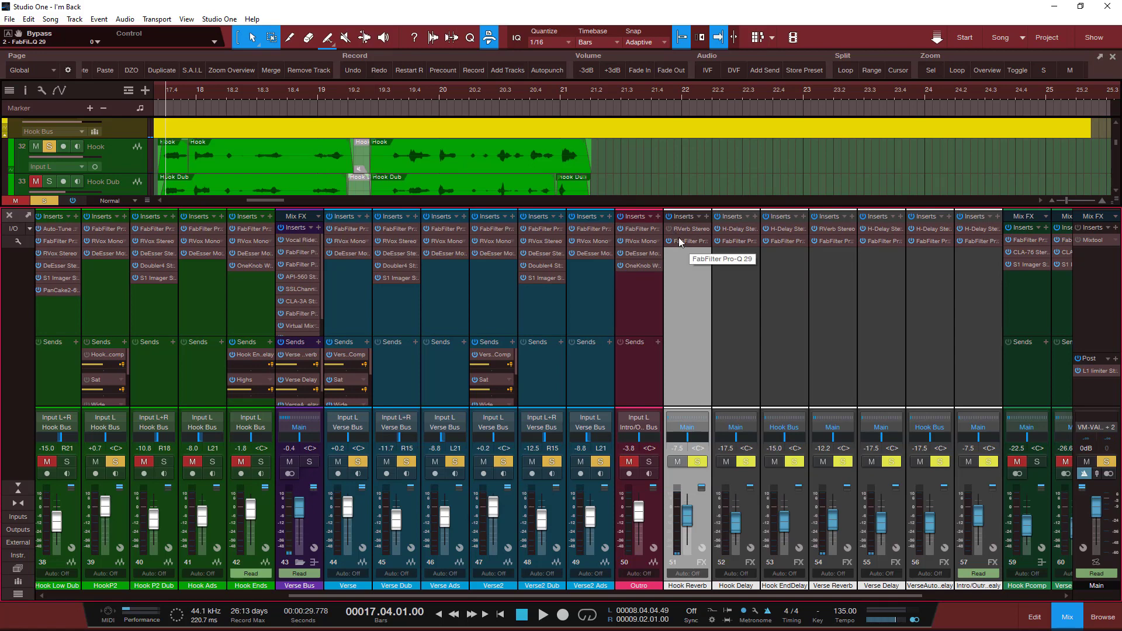
{"action": "left_click", "coordinate": [669, 228]}
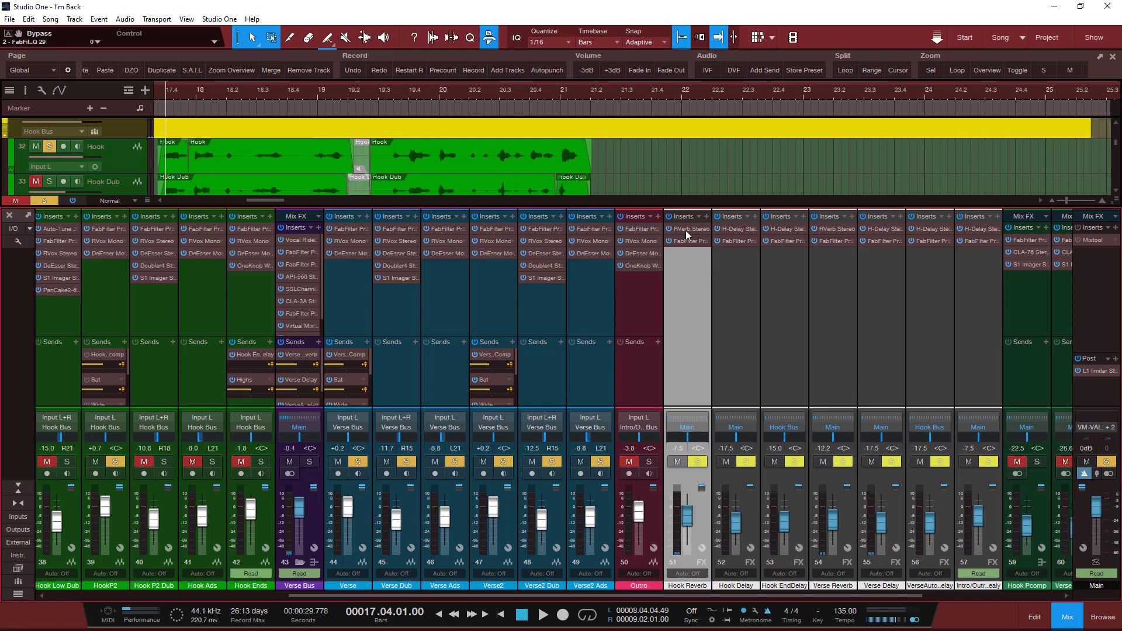
{"action": "left_click", "coordinate": [684, 230]}
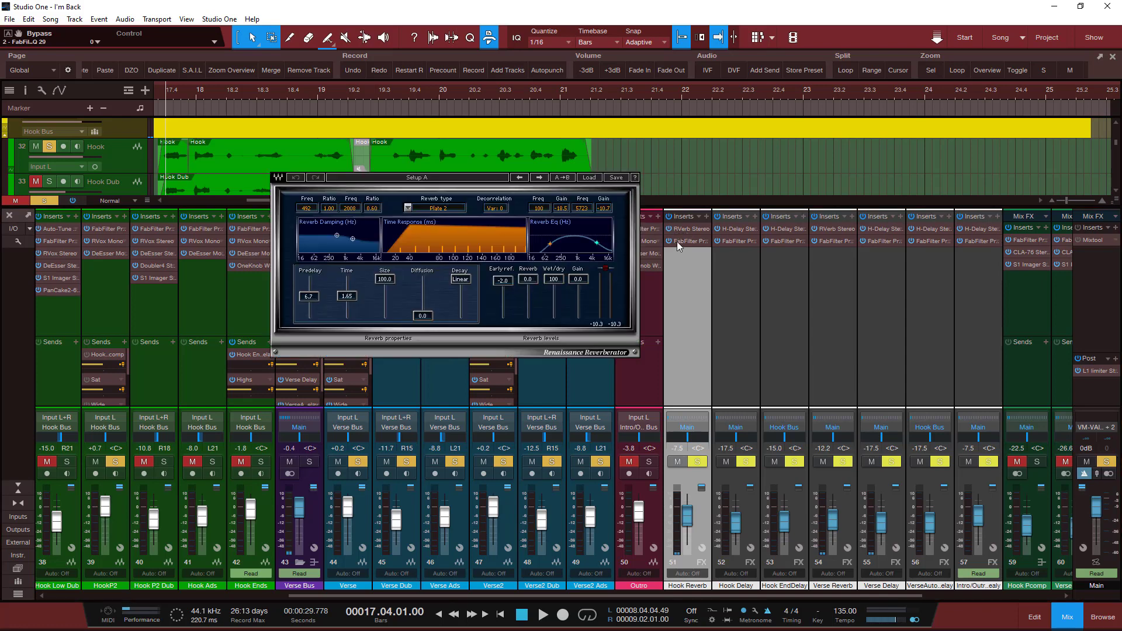
{"action": "left_click", "coordinate": [676, 241]}
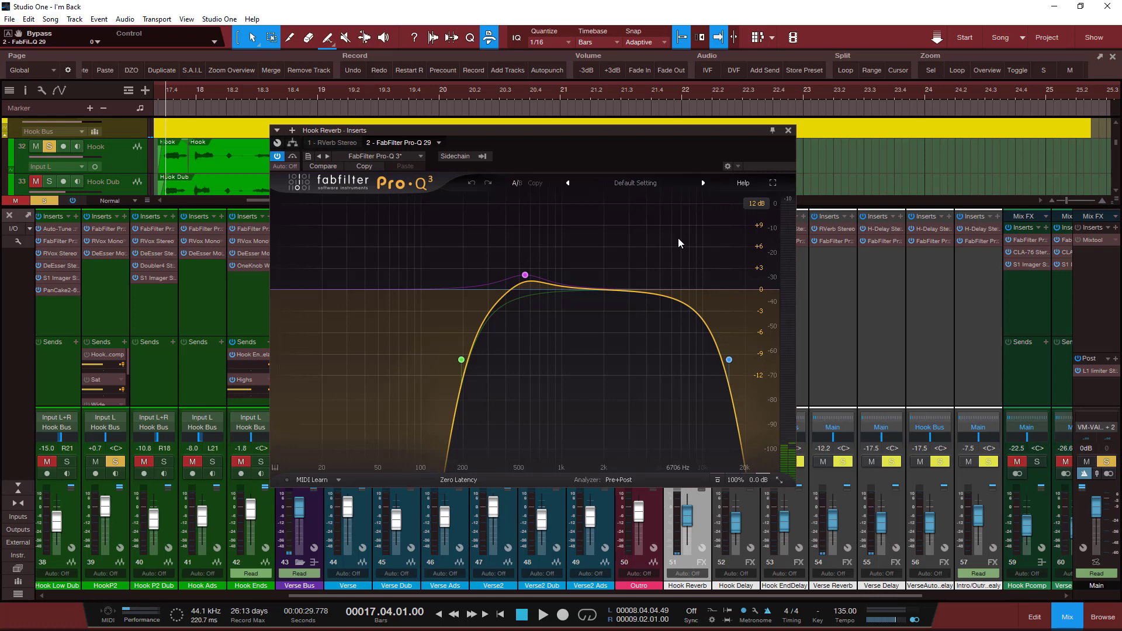
Step: Play the hook to compare the Hook Reverb channel's Pro-Q bypassed and active, and close the plug-in
{"action": "key", "text": "space"}
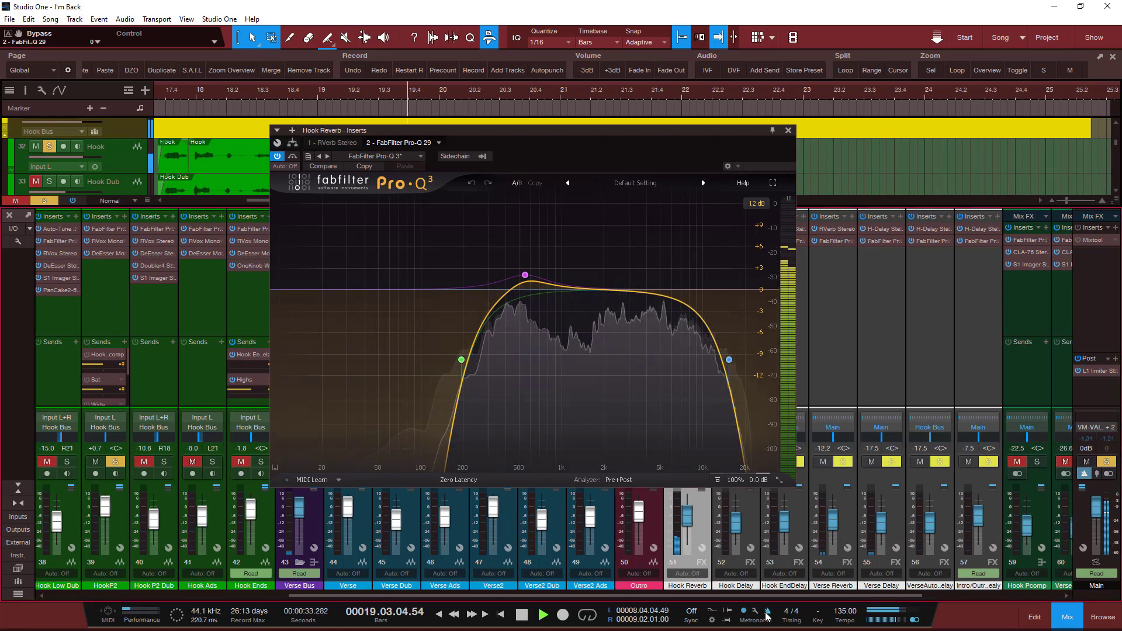
{"action": "mouse_move", "coordinate": [736, 367]}
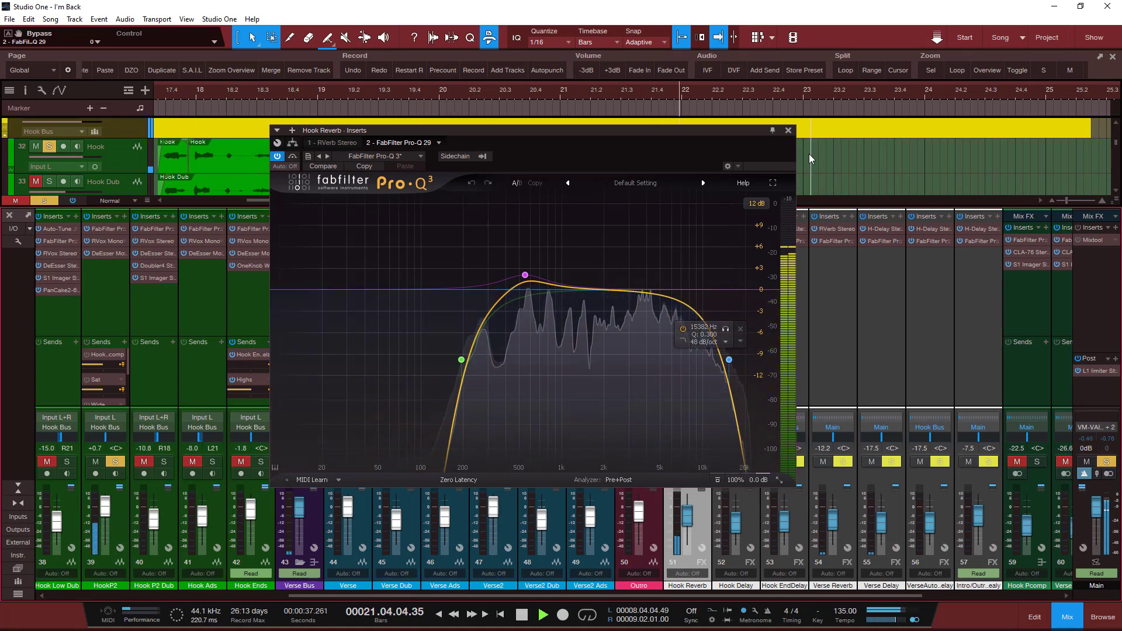
{"action": "left_click", "coordinate": [292, 157]}
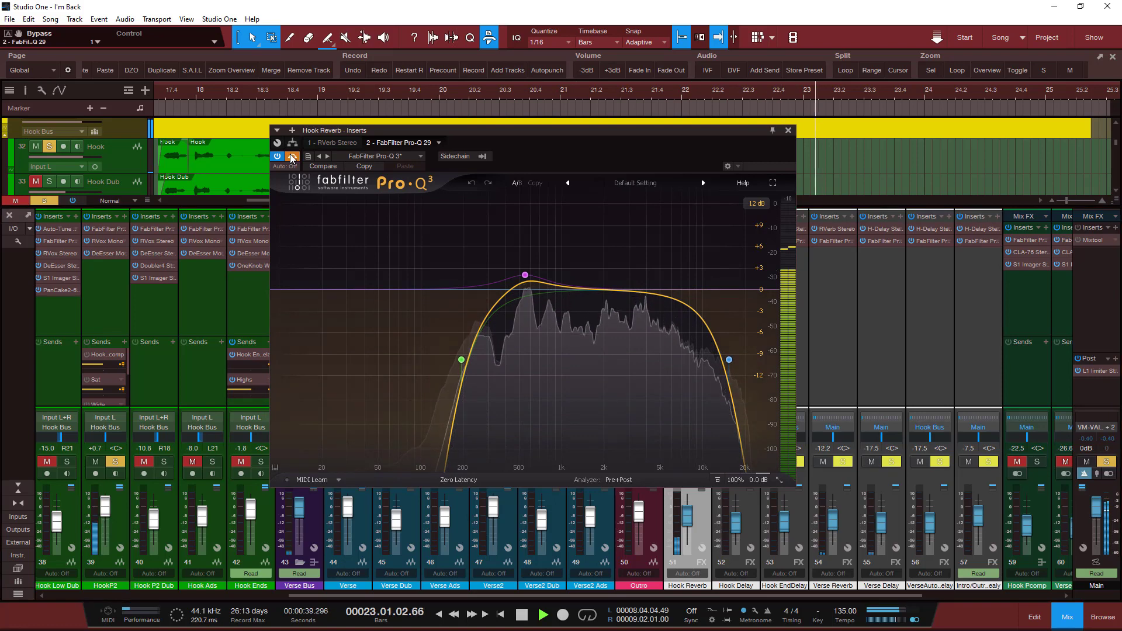
{"action": "left_click", "coordinate": [292, 156]}
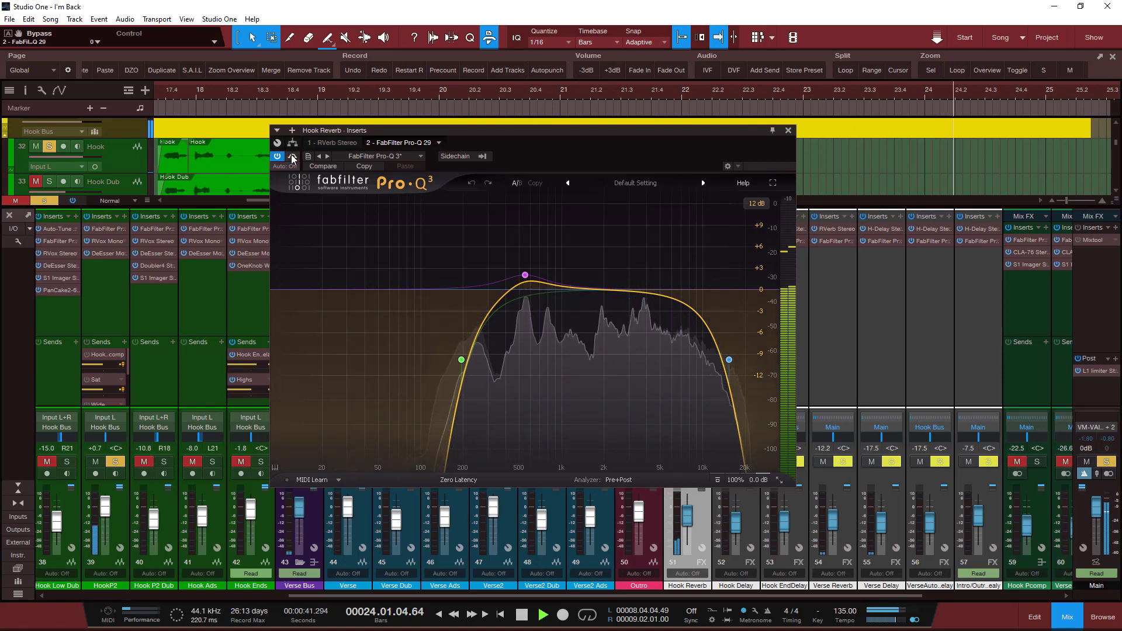
{"action": "left_click", "coordinate": [788, 131]}
{"action": "key", "text": "space"}
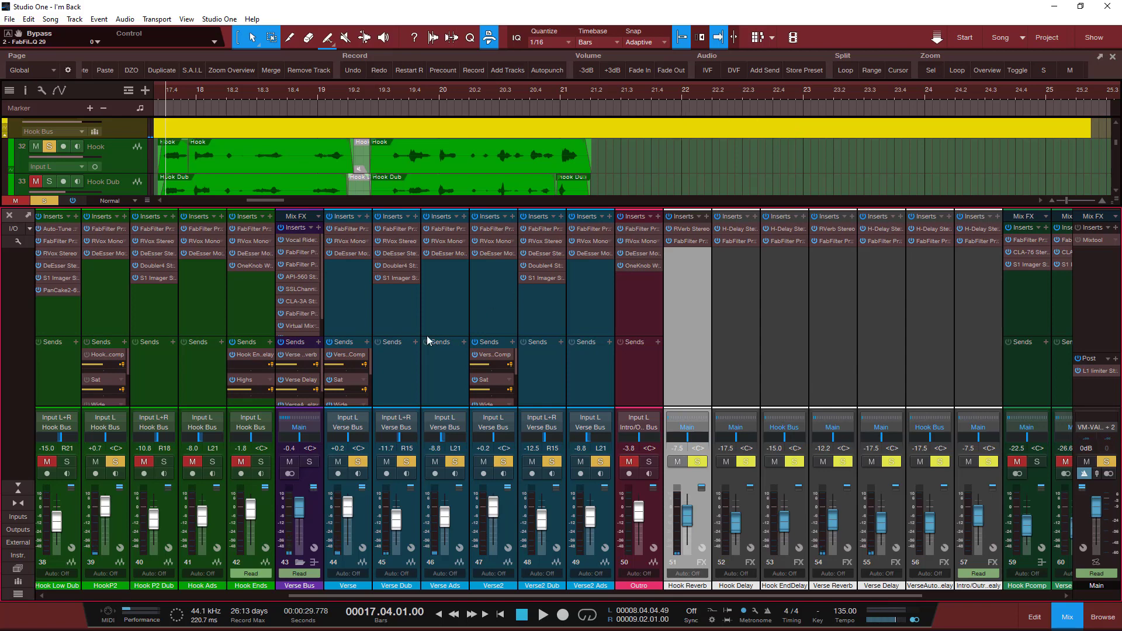
Step: Review the Hook Bus sends and the H-Delay settings on the Hook Delay channel, with playback running and the plug-in open
{"action": "left_click_drag", "start_coordinate": [293, 596], "coordinate": [150, 608]}
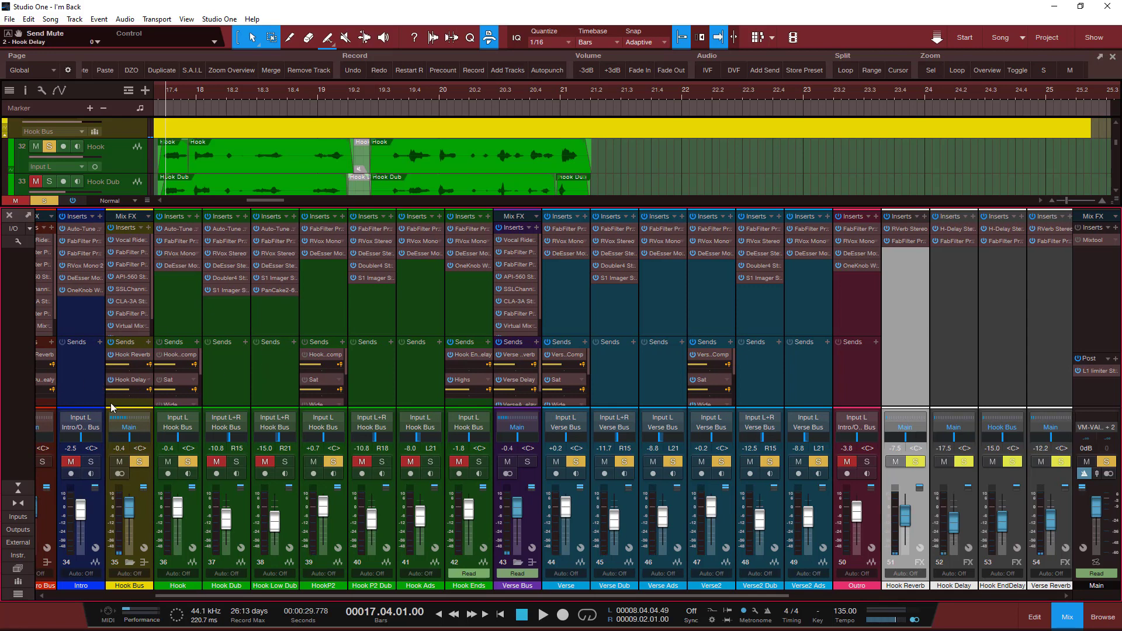
{"action": "left_click_drag", "start_coordinate": [312, 599], "coordinate": [521, 597]}
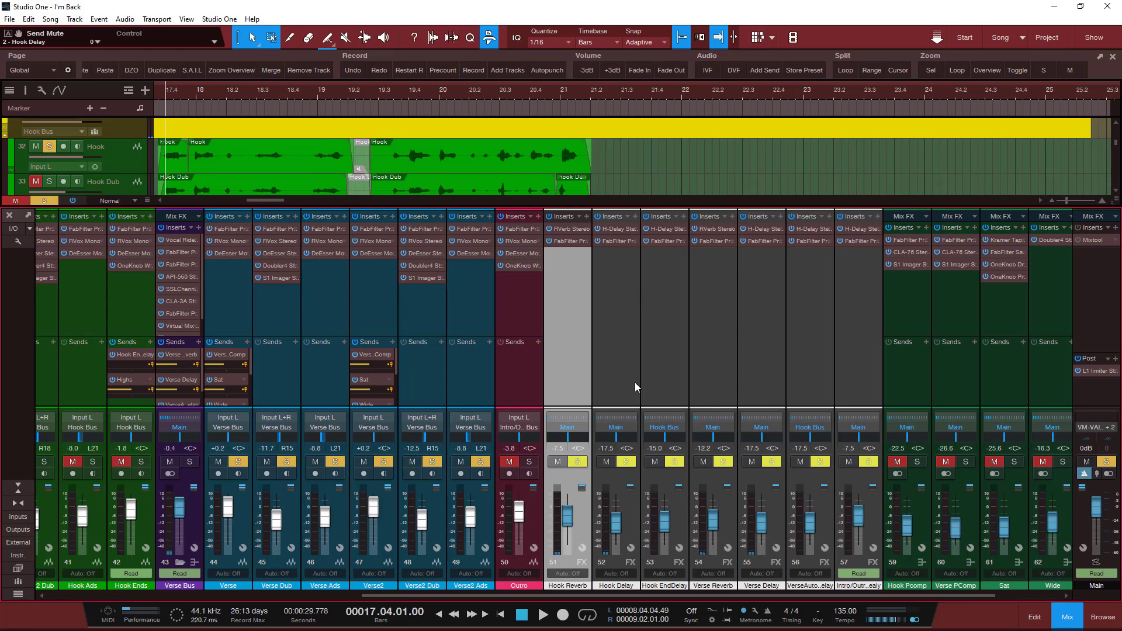
{"action": "left_click", "coordinate": [616, 229]}
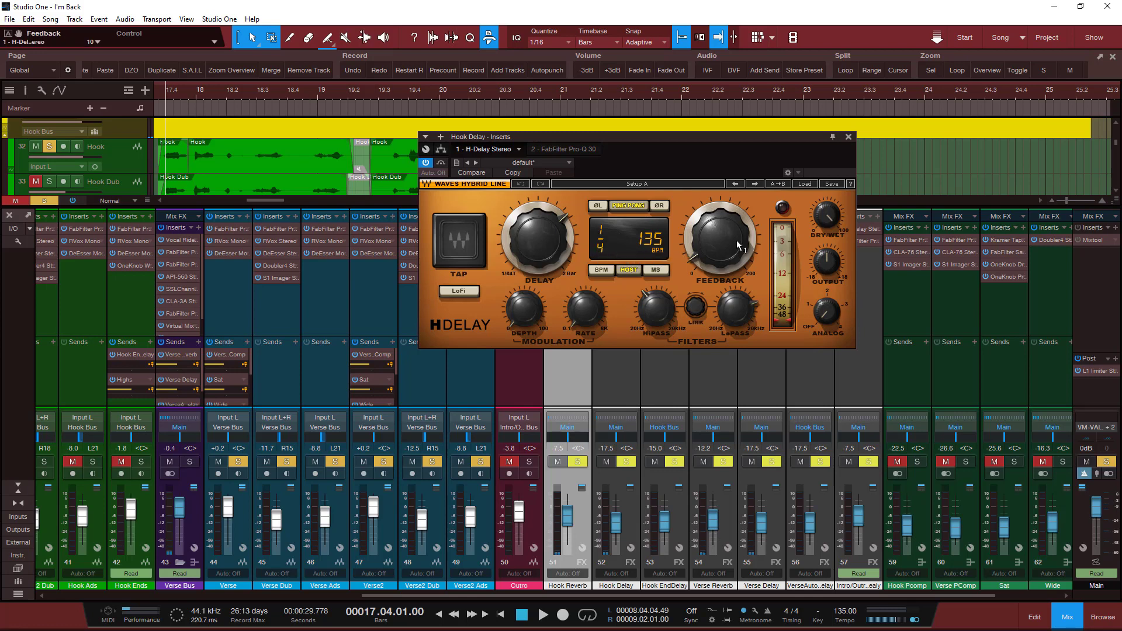
{"action": "mouse_move", "coordinate": [738, 245]}
{"action": "mouse_move", "coordinate": [742, 319]}
{"action": "mouse_move", "coordinate": [529, 248]}
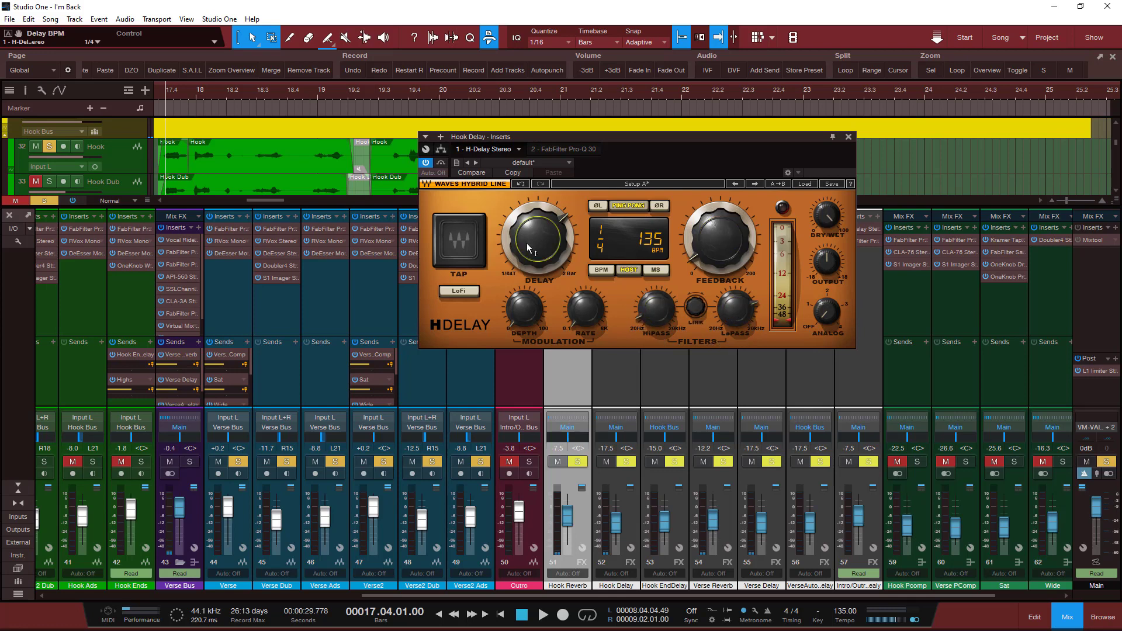
{"action": "key", "text": "space"}
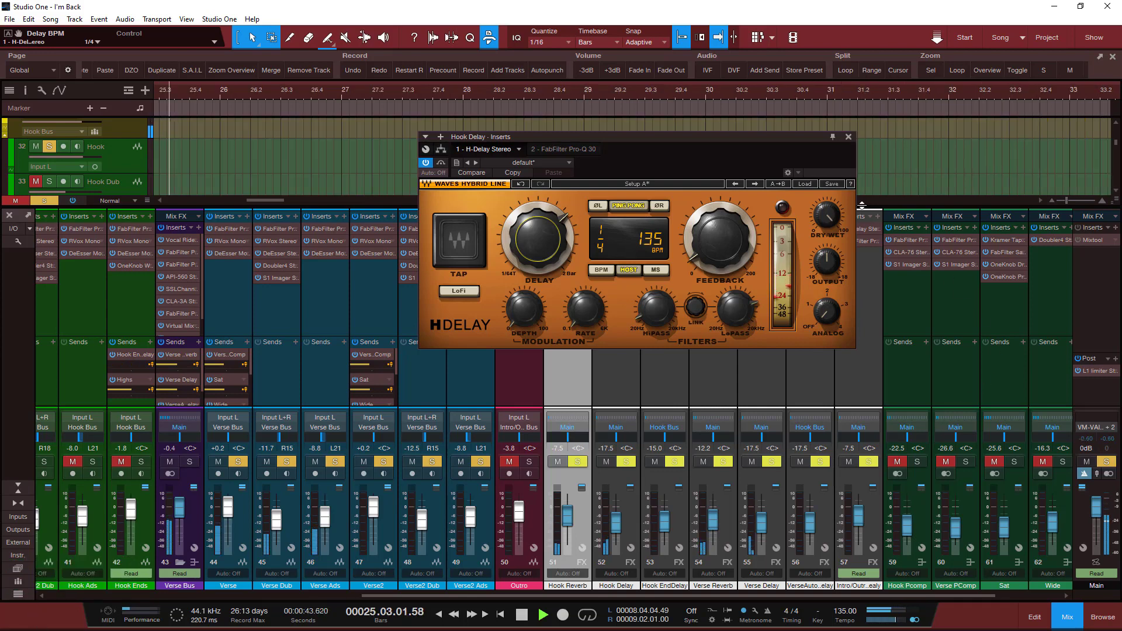
{"action": "key", "text": "space"}
{"action": "left_click", "coordinate": [848, 136]}
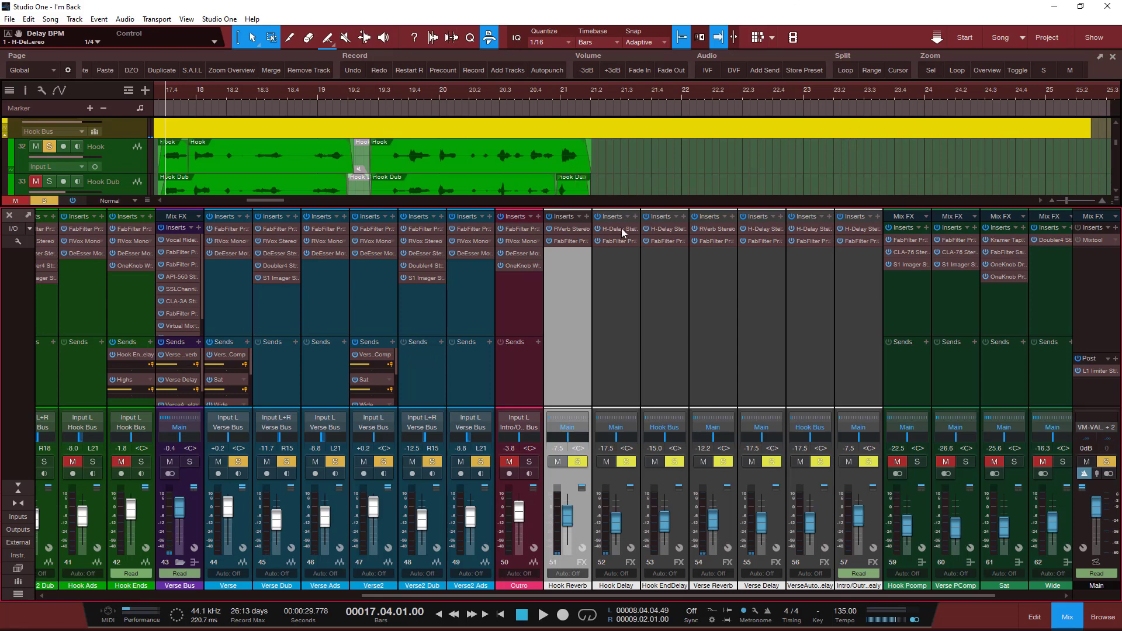
Step: Play the hook with the Drum Bus and Melody Bus soloed, comparing it with the Hook Delay channel's inserts active and bypassed
{"action": "left_click_drag", "start_coordinate": [385, 595], "coordinate": [37, 603]}
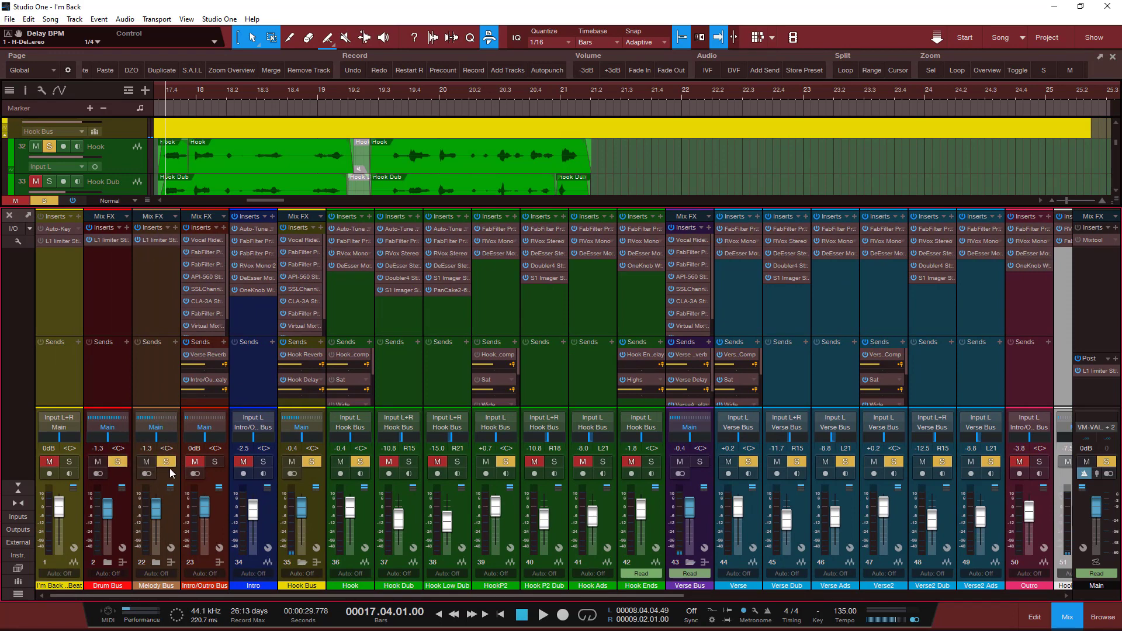
{"action": "key", "text": "space"}
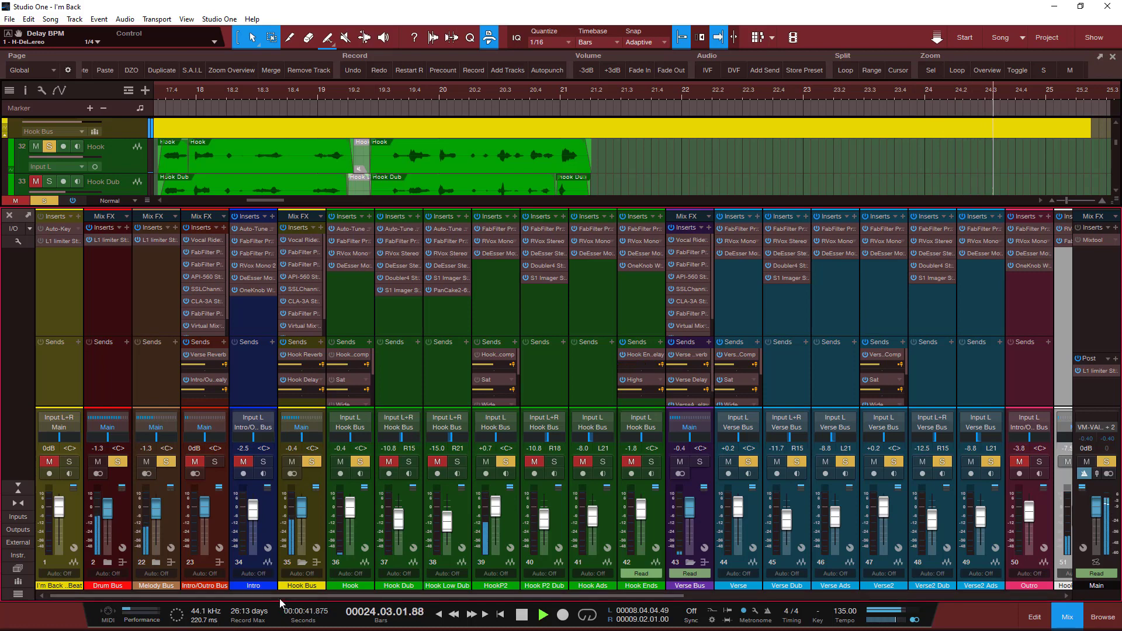
{"action": "key", "text": "space"}
{"action": "left_click_drag", "start_coordinate": [281, 597], "coordinate": [486, 596]}
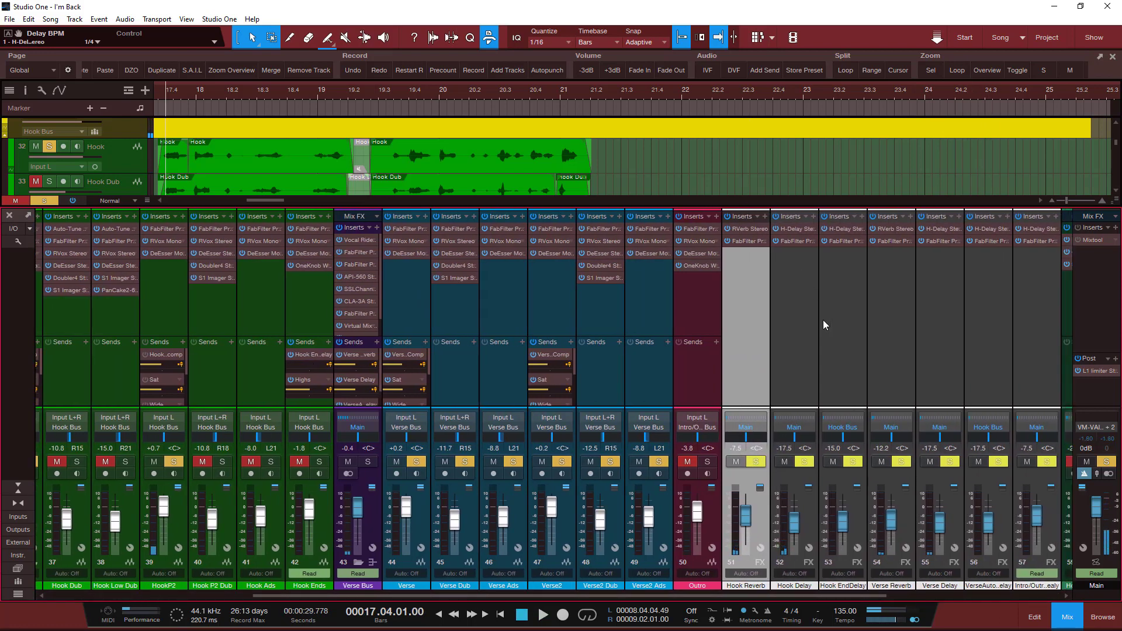
{"action": "left_click", "coordinate": [776, 216]}
{"action": "left_click_drag", "start_coordinate": [658, 598], "coordinate": [331, 594]}
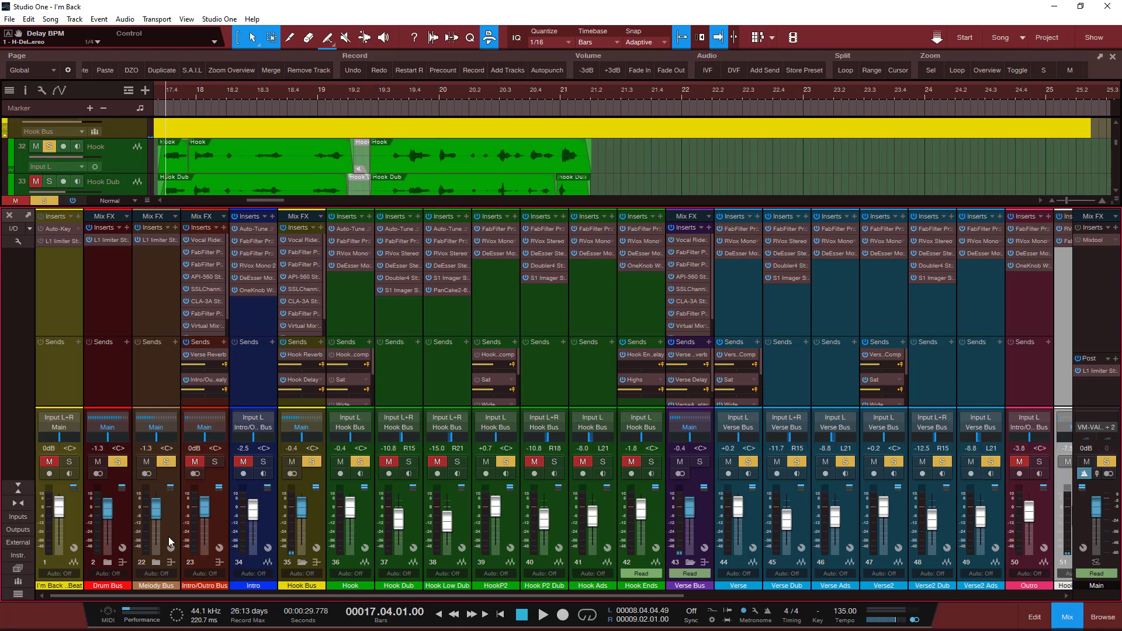
{"action": "key", "text": "space"}
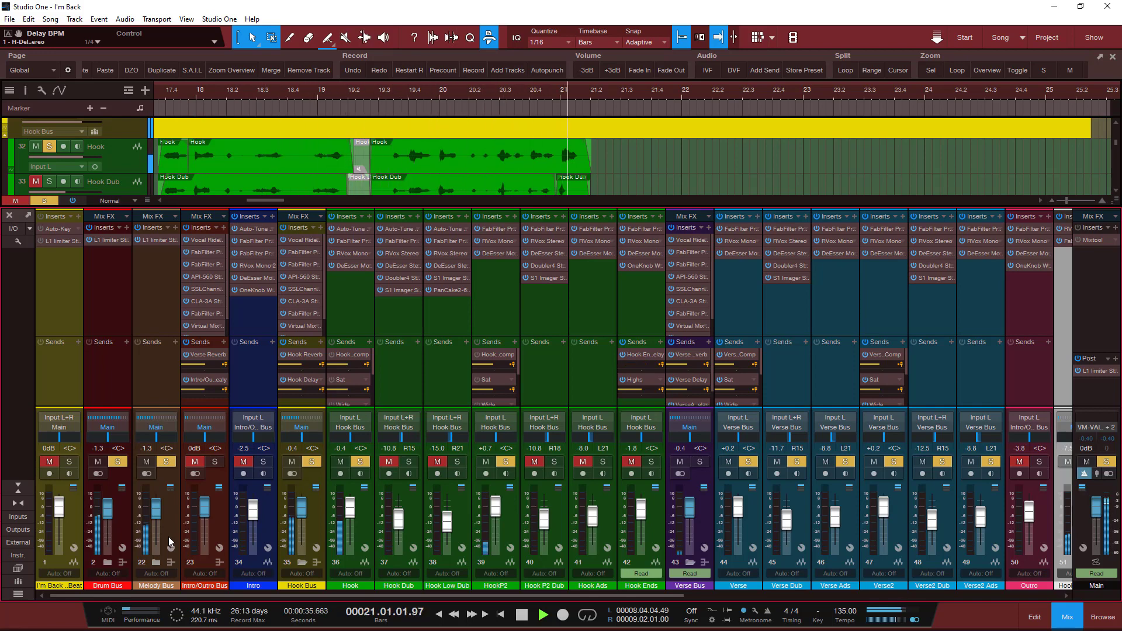
{"action": "key", "text": "space"}
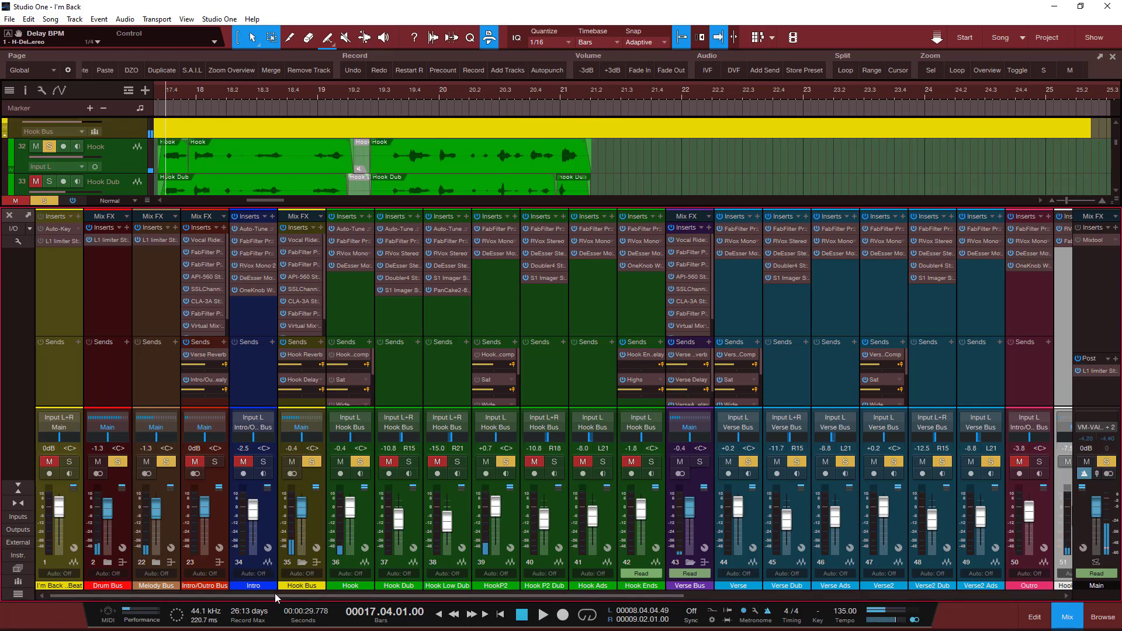
Step: Switch the Hook Delay channel's inserts back on, and replay the hook with the beat to hear the delay
{"action": "left_click_drag", "start_coordinate": [275, 593], "coordinate": [450, 591]}
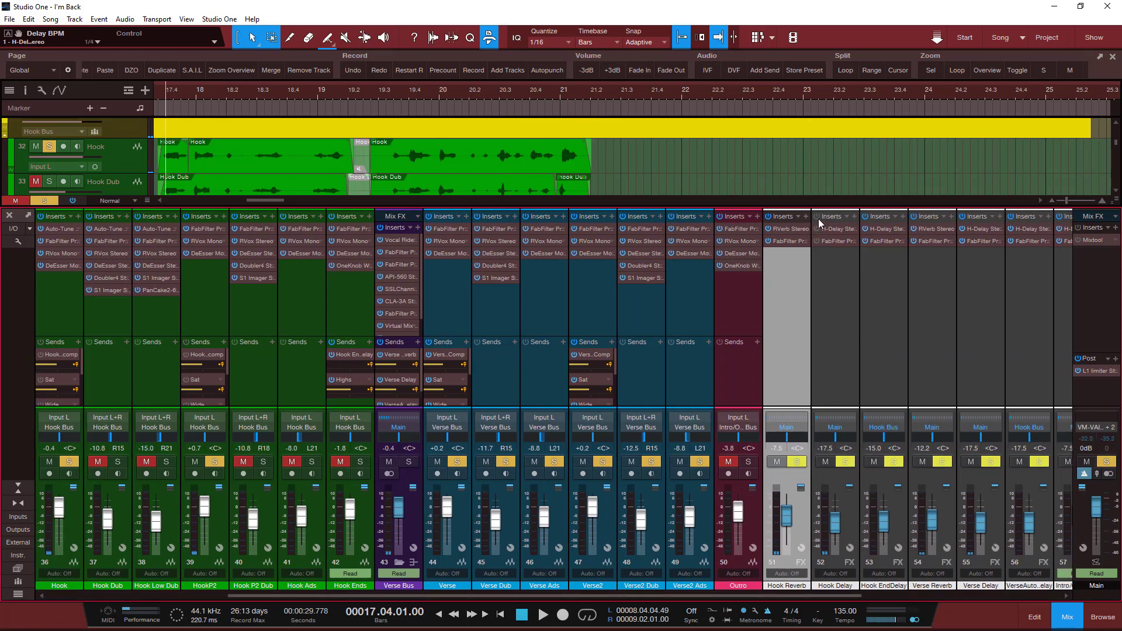
{"action": "key", "text": "space"}
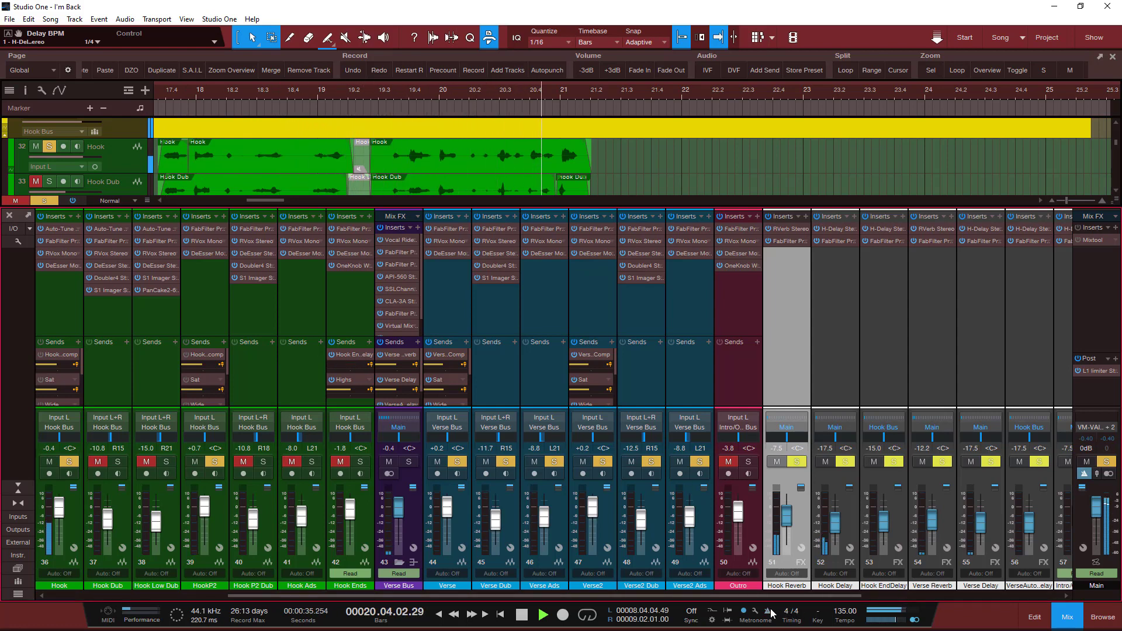
{"action": "key", "text": "space"}
{"action": "key", "text": "space"}
{"action": "key", "text": "space"}
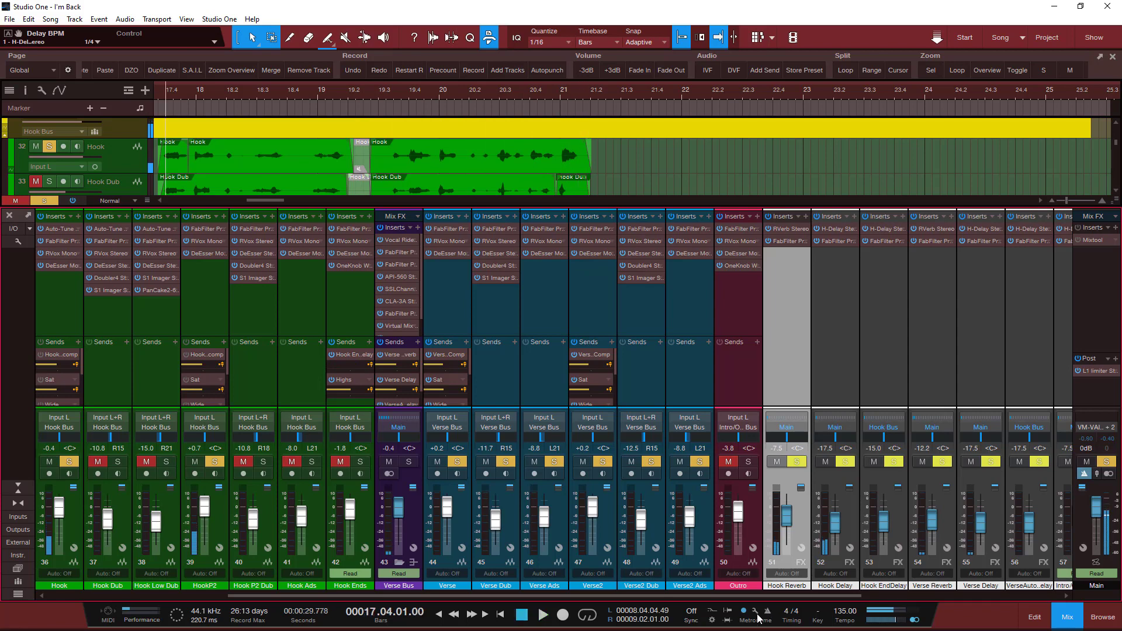
Step: Take the Melody Bus and the Drum Bus out of solo
{"action": "left_click_drag", "start_coordinate": [545, 595], "coordinate": [327, 547]}
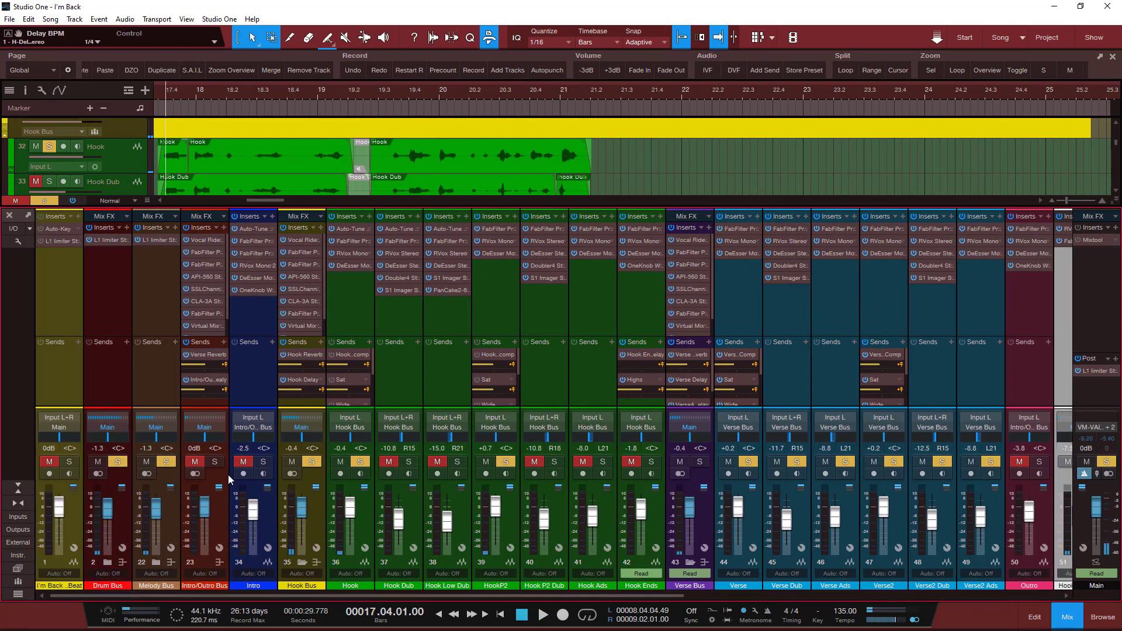
{"action": "left_click", "coordinate": [167, 462]}
{"action": "left_click", "coordinate": [114, 464]}
Step: Review the H-Delay settings and the Pro-Q low-cut curve on the Hook Delay channel, playing the hook with the EQ open
{"action": "left_click_drag", "start_coordinate": [196, 596], "coordinate": [521, 569]}
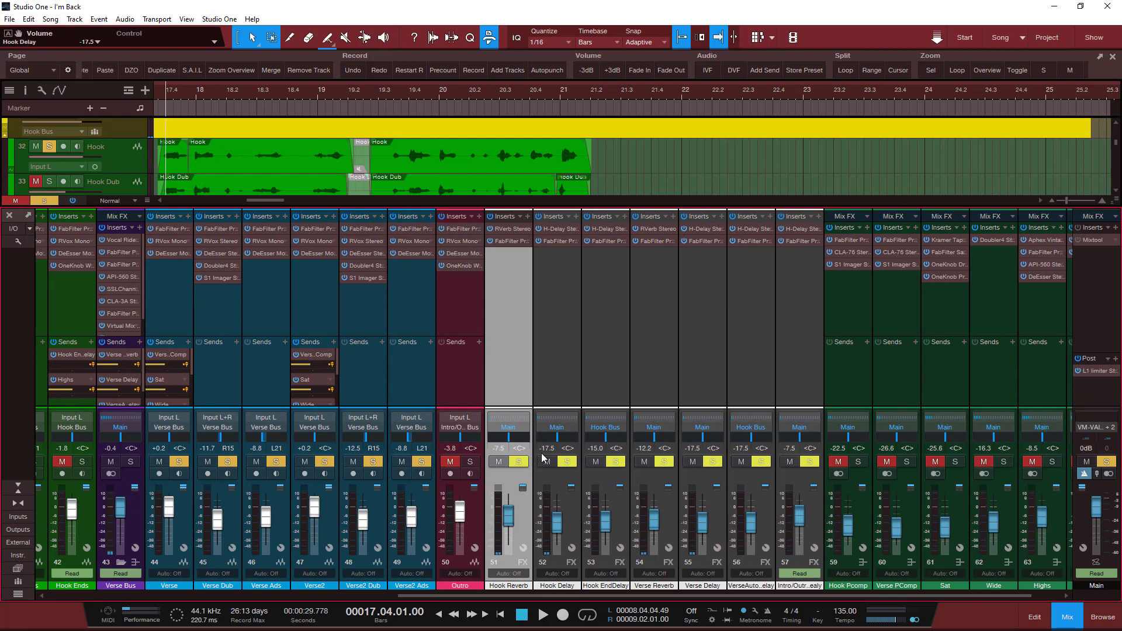
{"action": "left_click", "coordinate": [555, 229]}
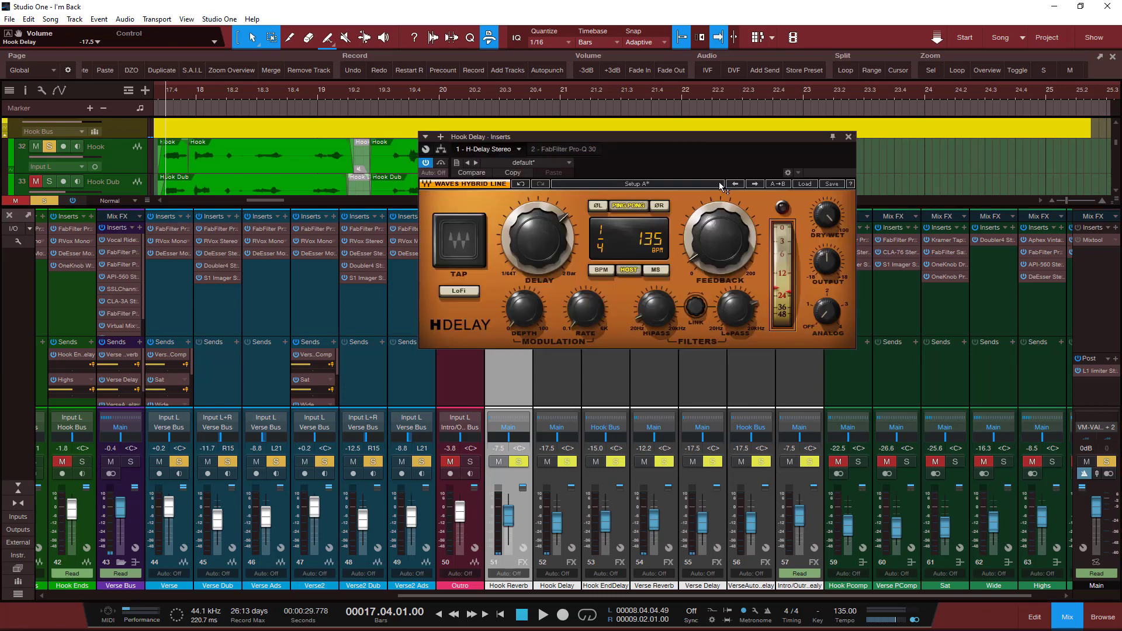
{"action": "left_click", "coordinate": [848, 136]}
{"action": "left_click", "coordinate": [559, 242]}
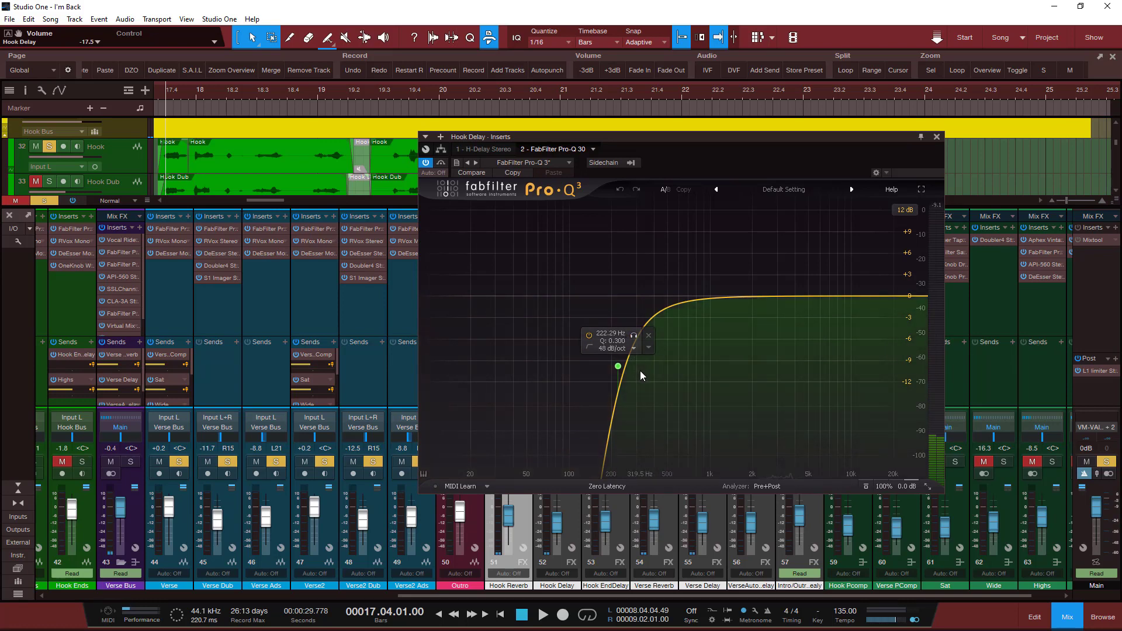
{"action": "key", "text": "space"}
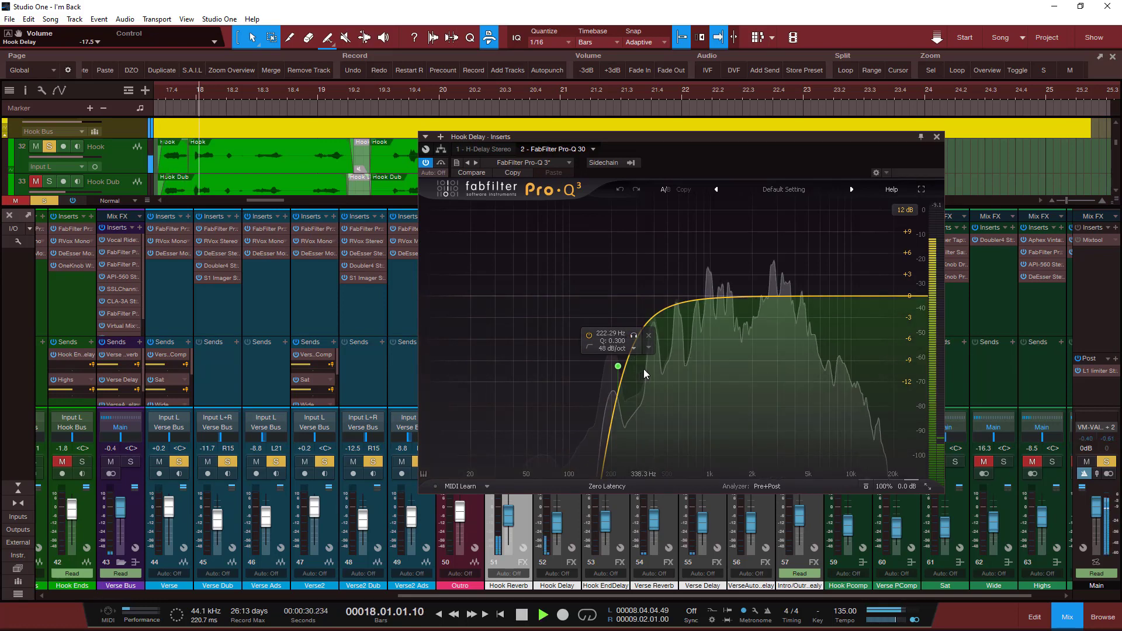
{"action": "key", "text": "space"}
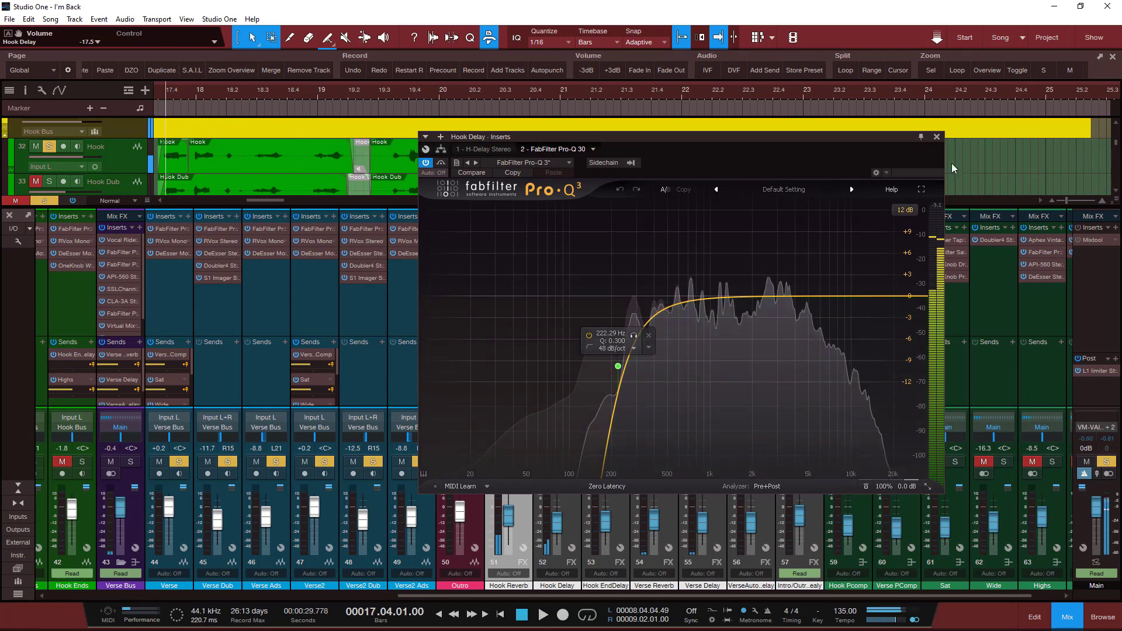
{"action": "left_click", "coordinate": [937, 137]}
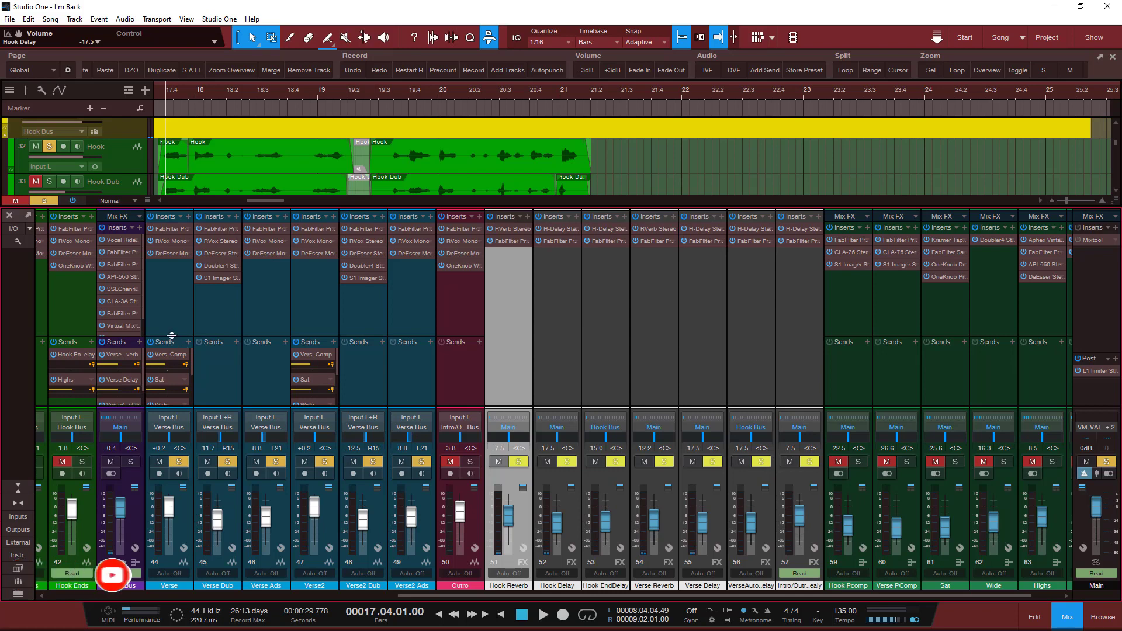
{"action": "left_click", "coordinate": [562, 243]}
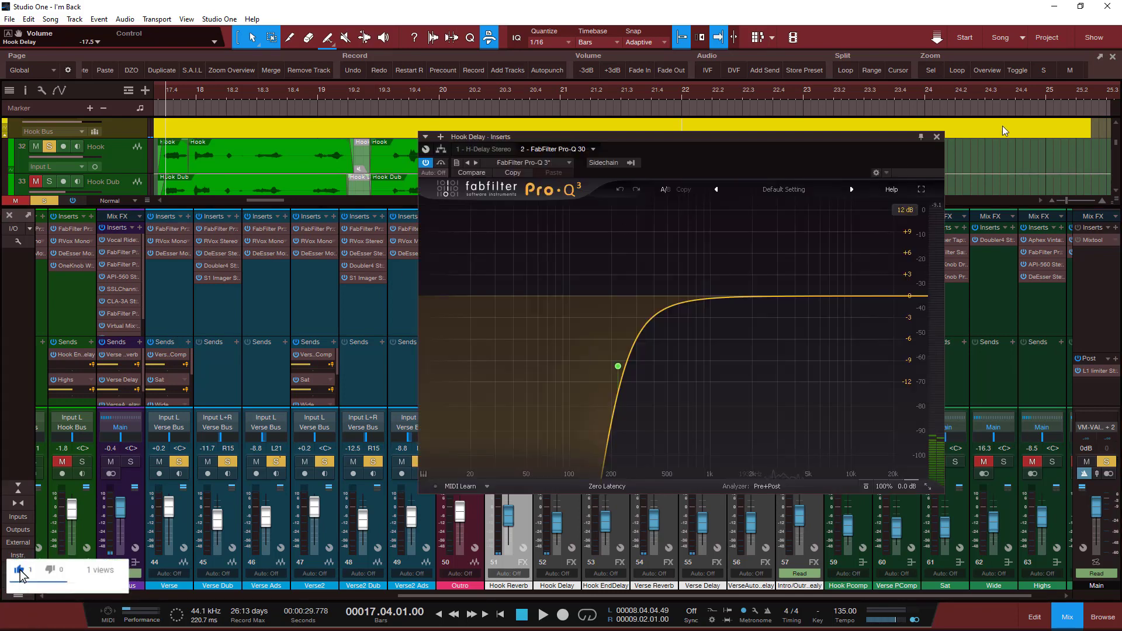
{"action": "left_click", "coordinate": [935, 137]}
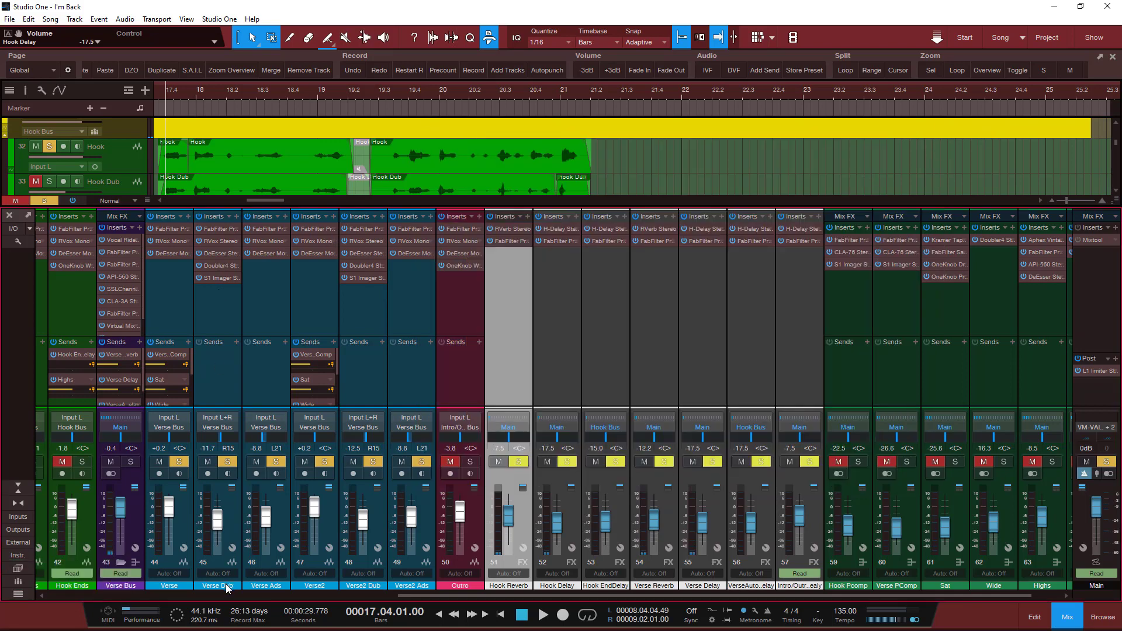
Step: Enlarge the Sends area of the mixer channels to show the Hook channel's complete list of parallel effect sends
{"action": "left_click_drag", "start_coordinate": [504, 596], "coordinate": [282, 569]}
{"action": "left_click_drag", "start_coordinate": [150, 337], "coordinate": [159, 232]}
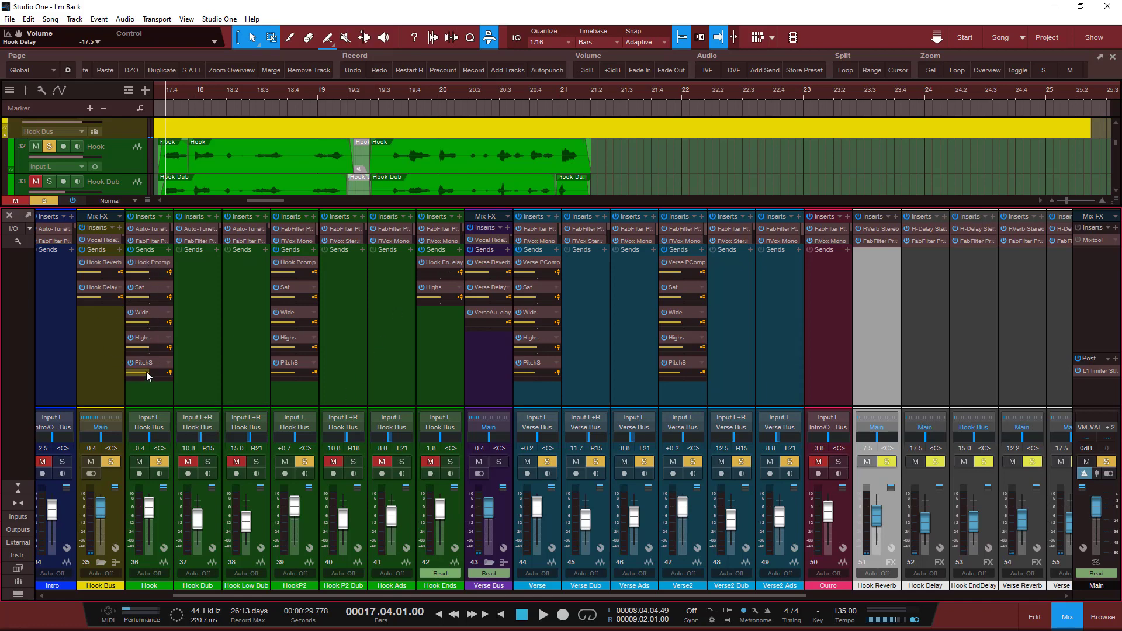
Step: Play the hook, raise the Hook Pcomp channel's level to +10 dB, and replay the hook
{"action": "left_click_drag", "start_coordinate": [244, 593], "coordinate": [498, 593]}
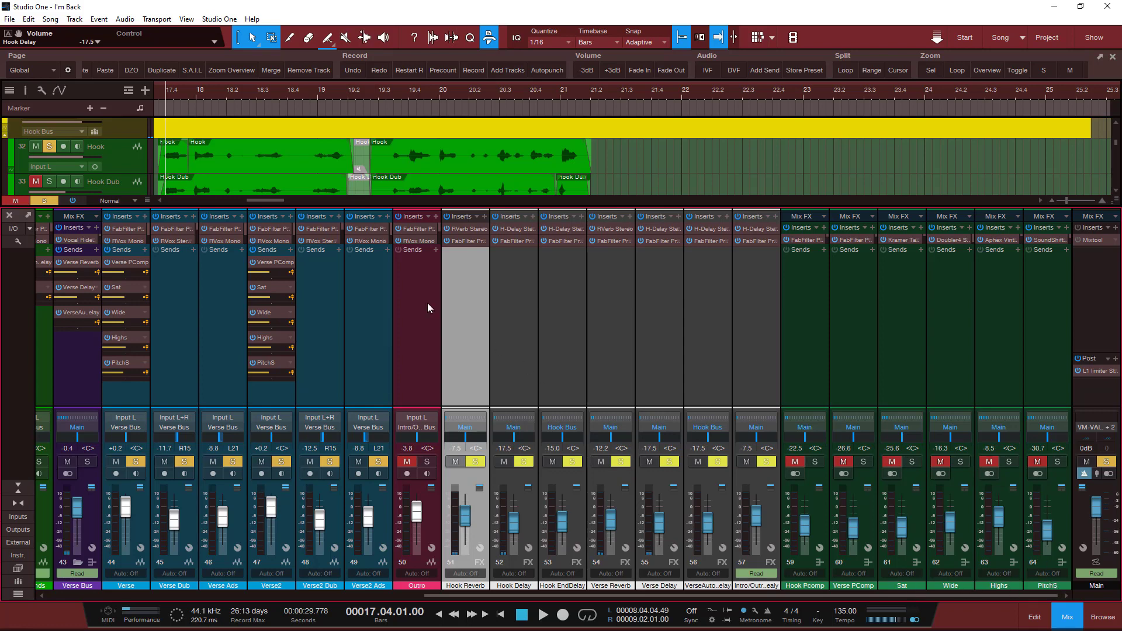
{"action": "left_click_drag", "start_coordinate": [447, 596], "coordinate": [486, 595]}
{"action": "key", "text": "space"}
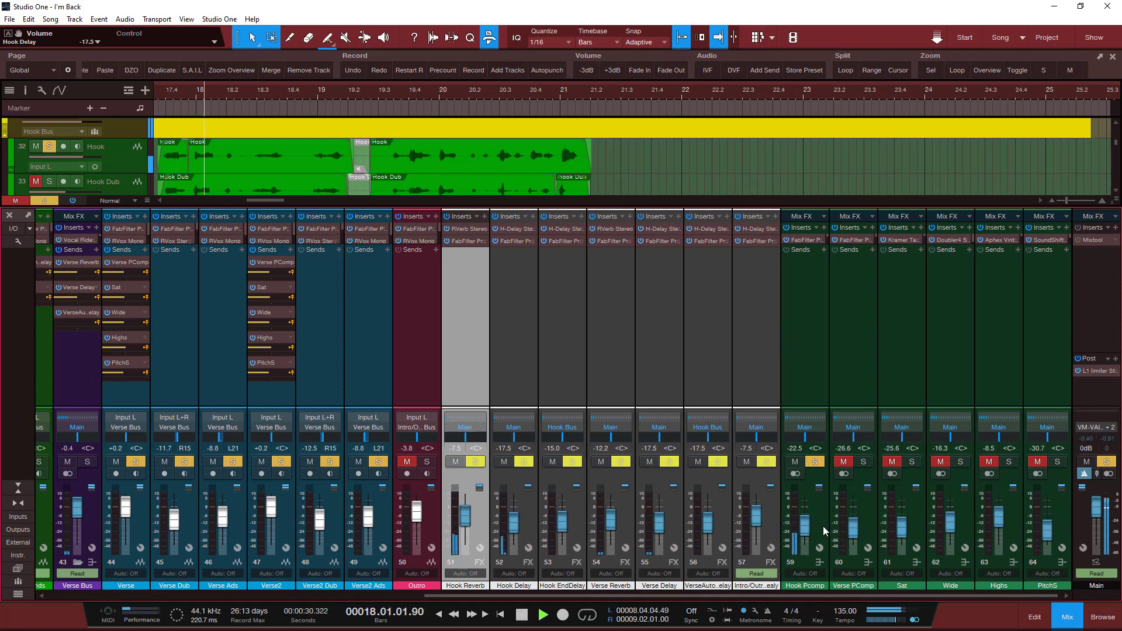
{"action": "key", "text": "space"}
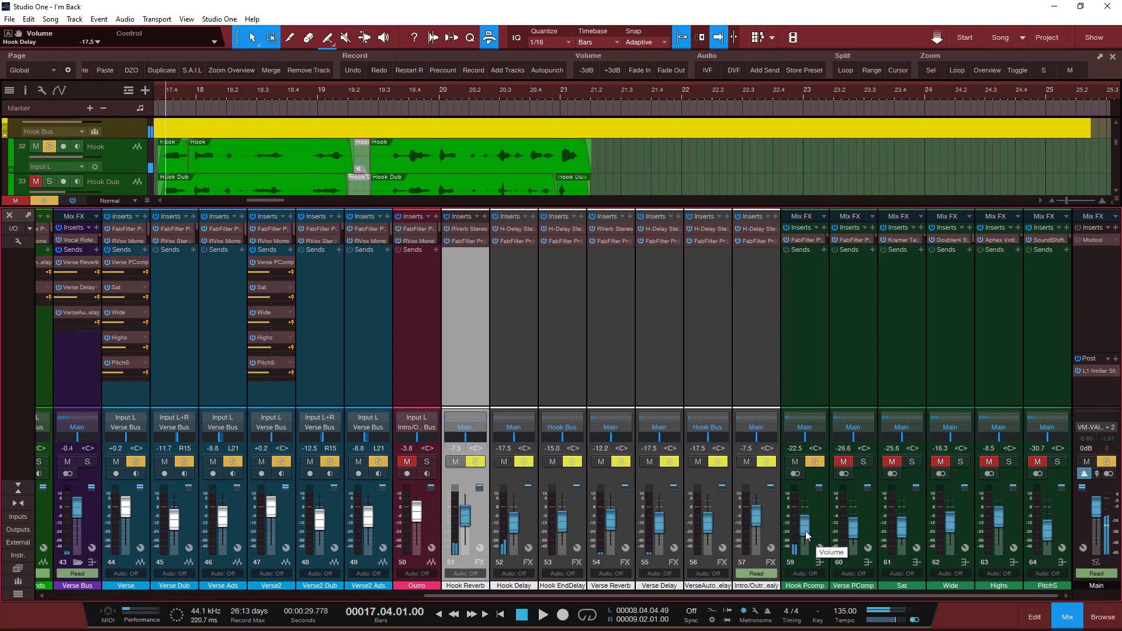
{"action": "left_click_drag", "start_coordinate": [805, 534], "coordinate": [806, 506]}
{"action": "key", "text": "space"}
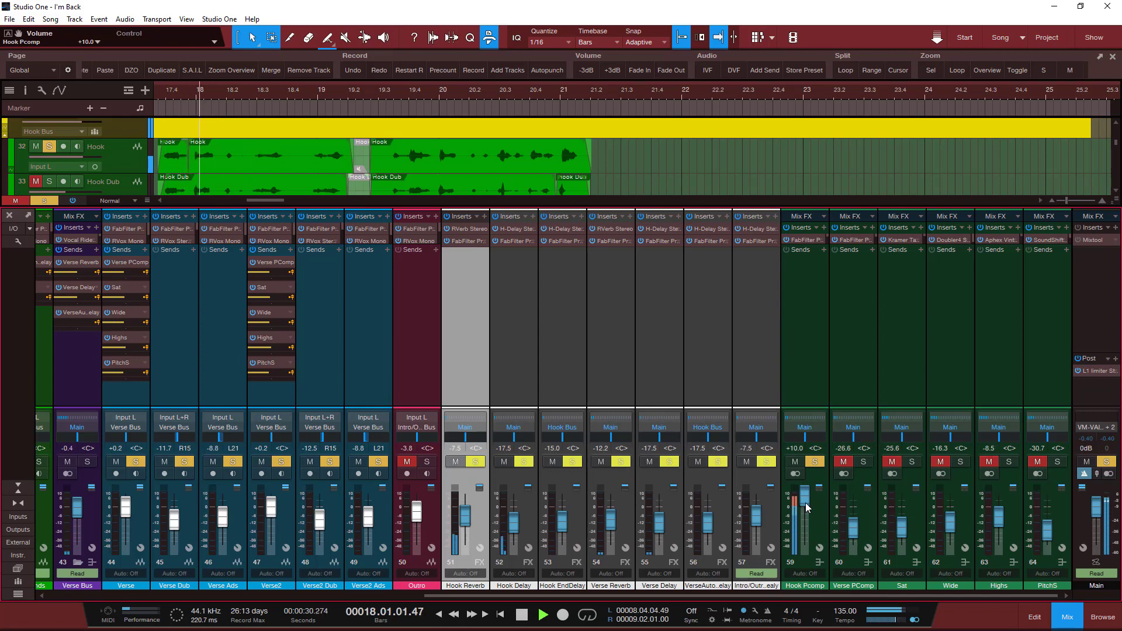
Step: Examine the FabFilter Pro-Q 3 curve on the Hook Pcomp channel while the hook plays
{"action": "left_click", "coordinate": [804, 239]}
{"action": "key", "text": "space"}
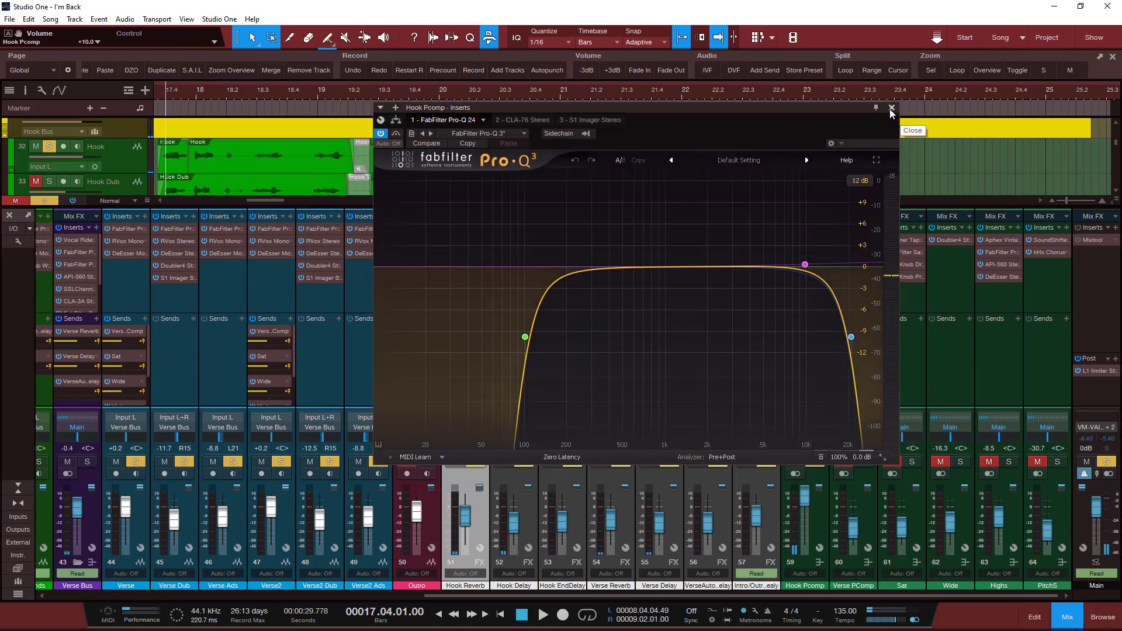
{"action": "left_click", "coordinate": [889, 109]}
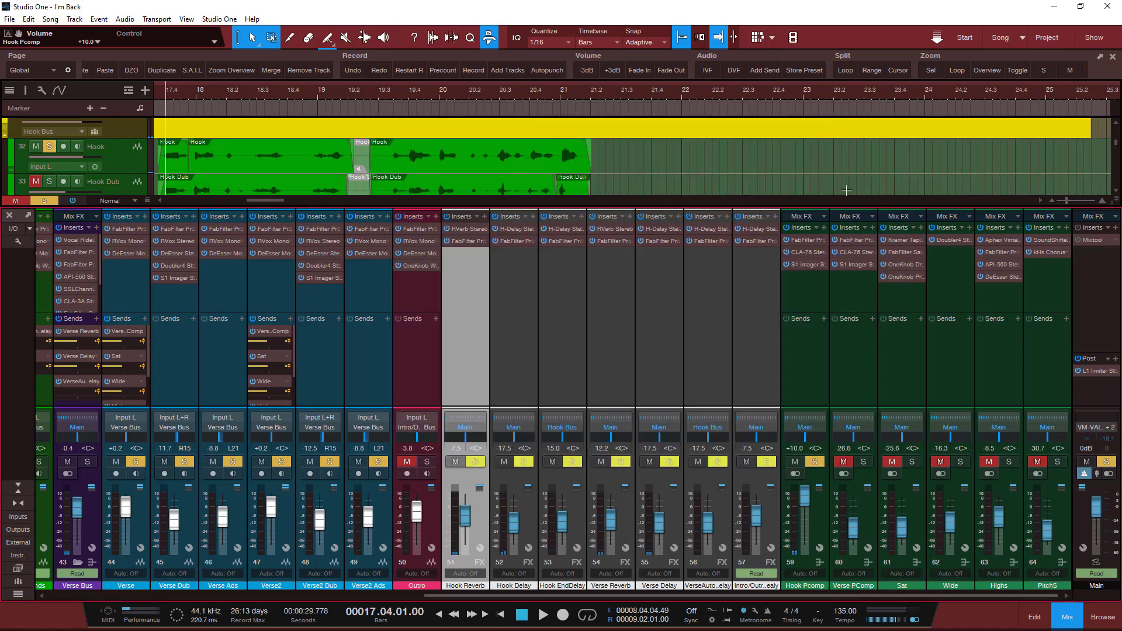
Step: Review the attack, release, input and output settings of the CLA-76 compressor on the Hook Pcomp channel
{"action": "left_click", "coordinate": [807, 253]}
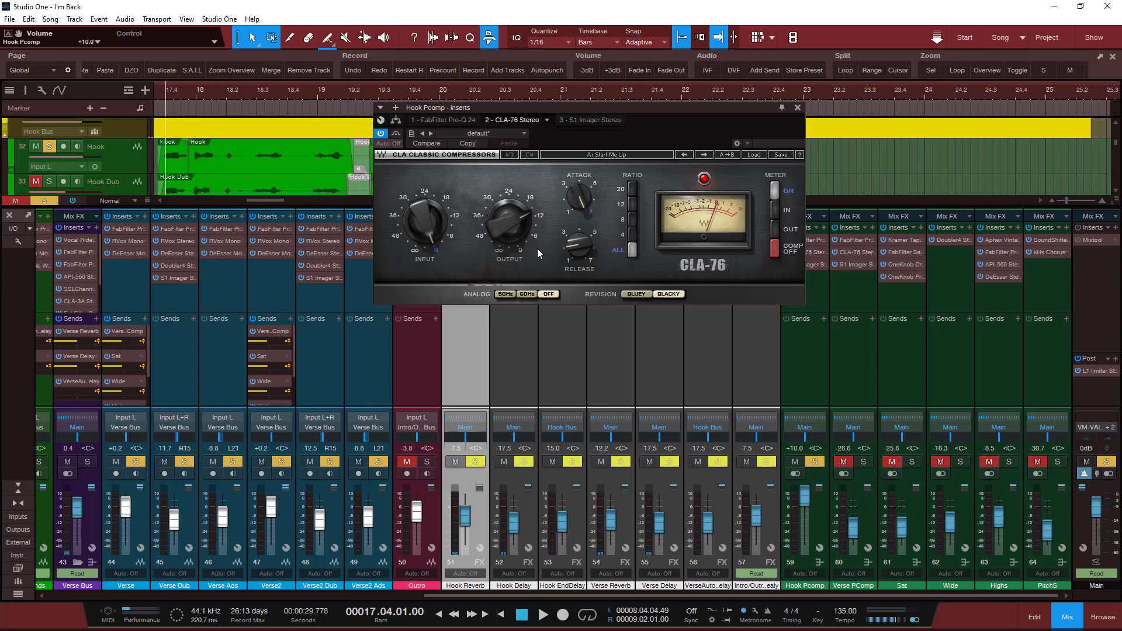
{"action": "mouse_move", "coordinate": [583, 252]}
{"action": "mouse_move", "coordinate": [585, 208]}
{"action": "left_click_drag", "start_coordinate": [584, 209], "coordinate": [584, 209]}
{"action": "mouse_move", "coordinate": [426, 239]}
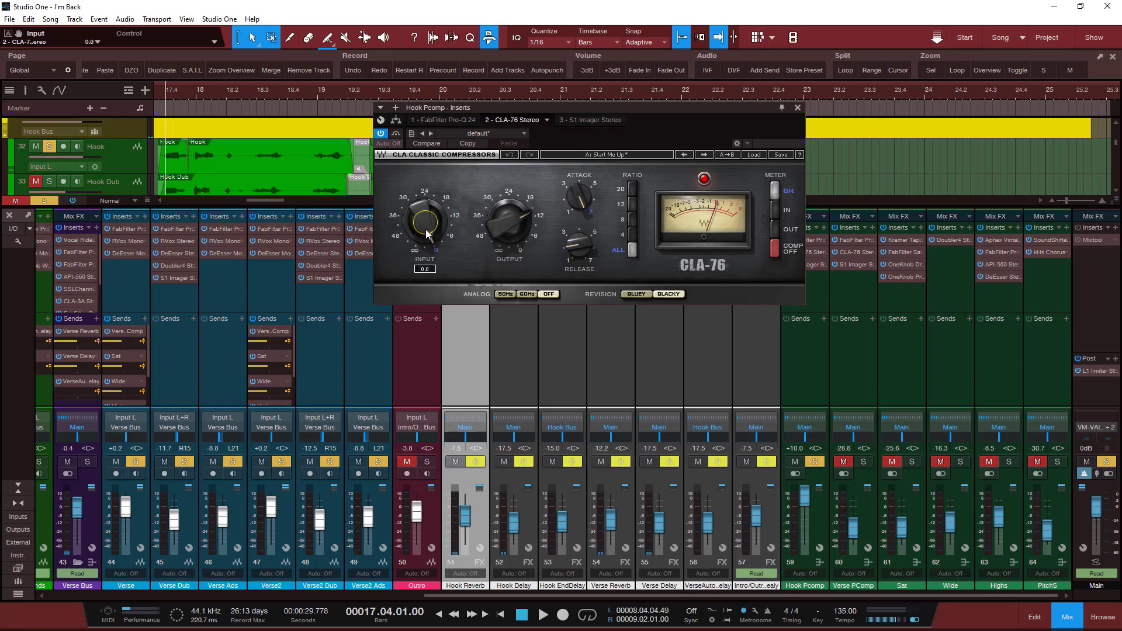
{"action": "mouse_move", "coordinate": [517, 225]}
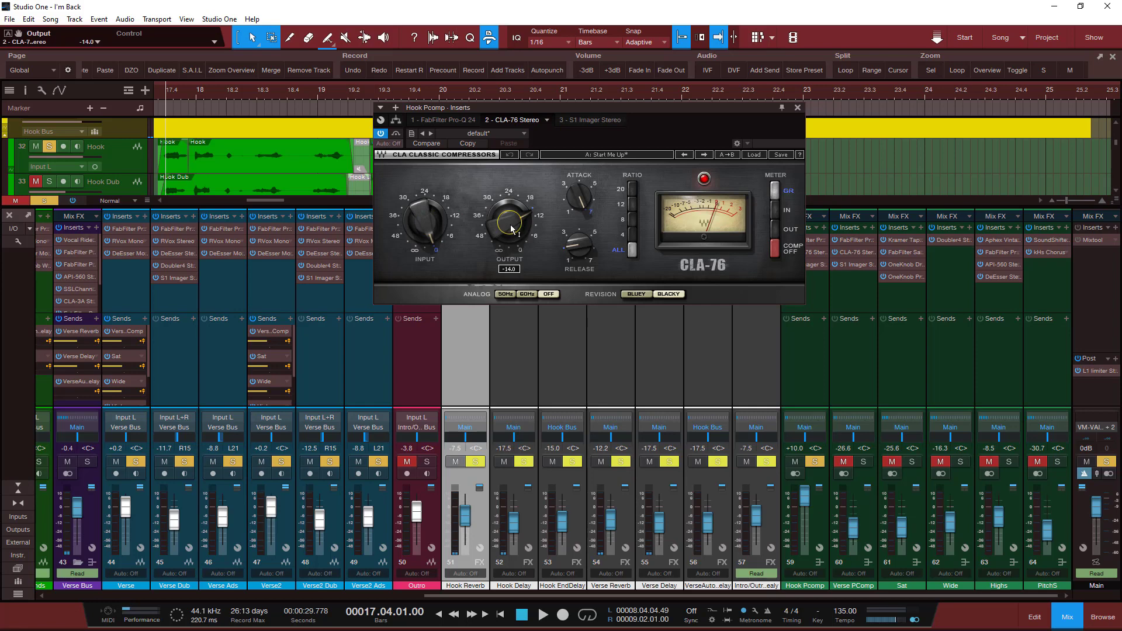
{"action": "left_click", "coordinate": [798, 108]}
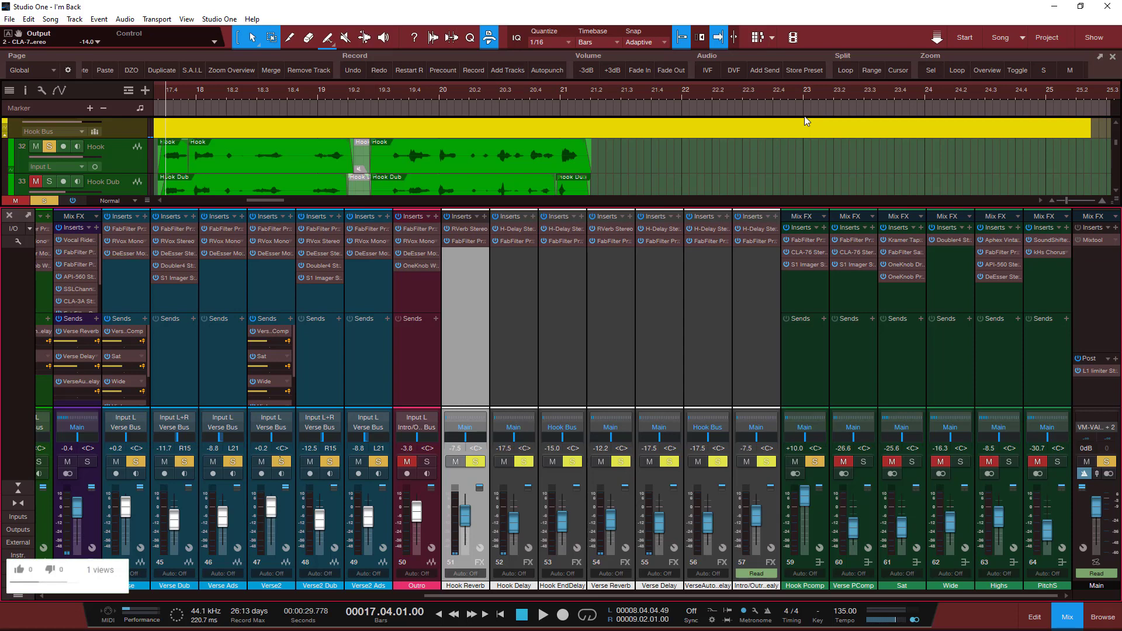
Step: Take the Hook Bus out of solo during playback, and mute the HookP2 and Hook channels
{"action": "key", "text": "space"}
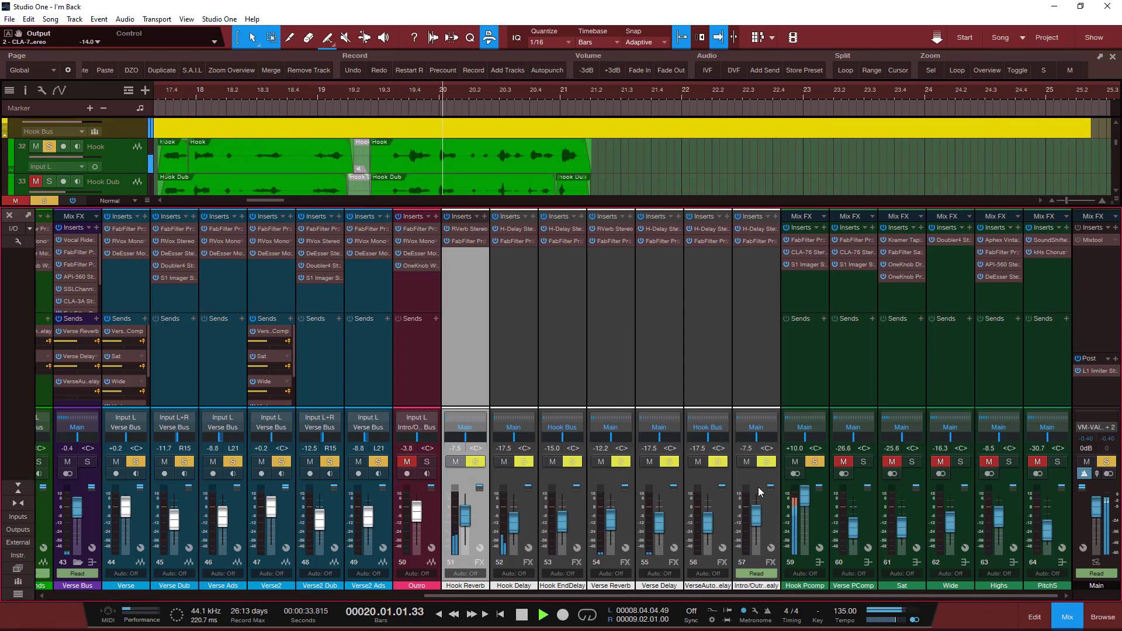
{"action": "left_click_drag", "start_coordinate": [686, 594], "coordinate": [260, 576]}
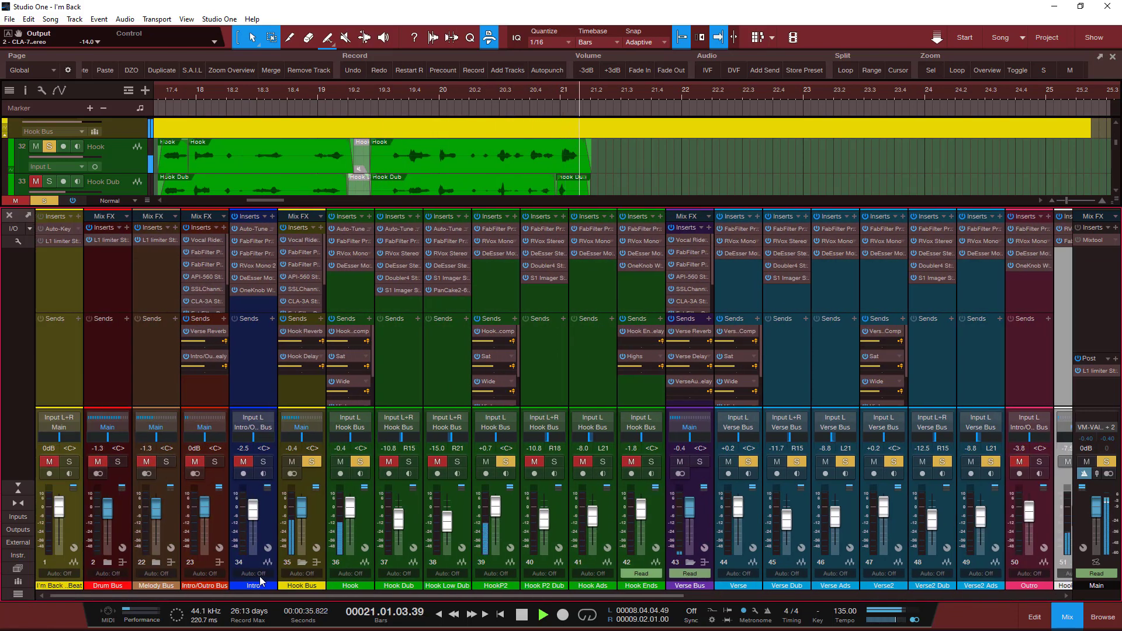
{"action": "left_click", "coordinate": [313, 462]}
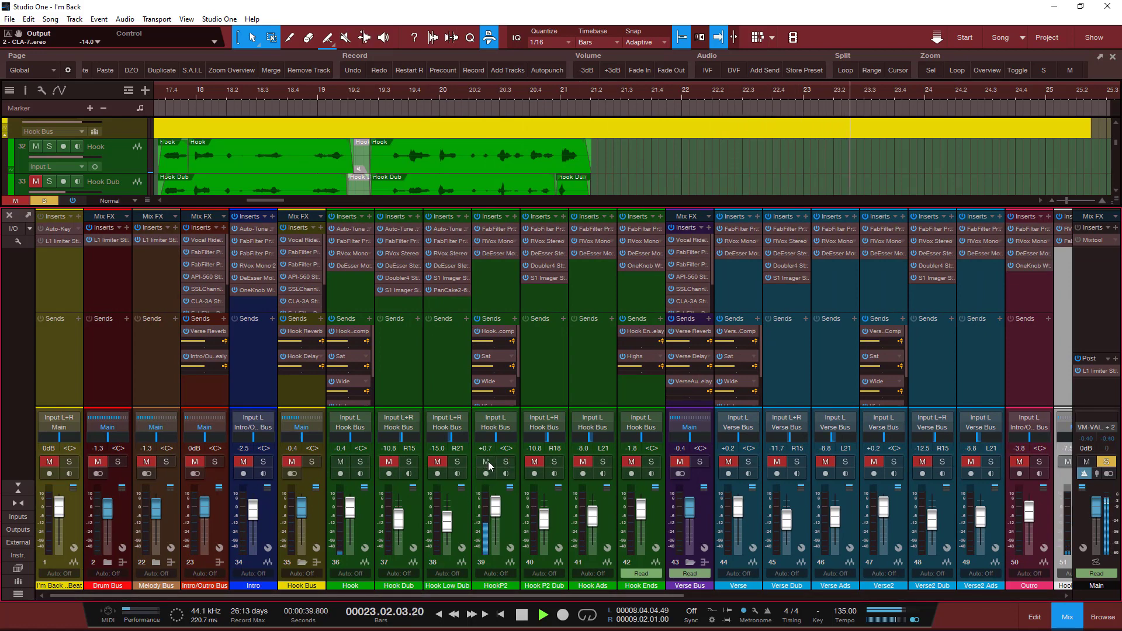
{"action": "left_click", "coordinate": [488, 461]}
{"action": "left_click", "coordinate": [341, 461]}
{"action": "key", "text": "space"}
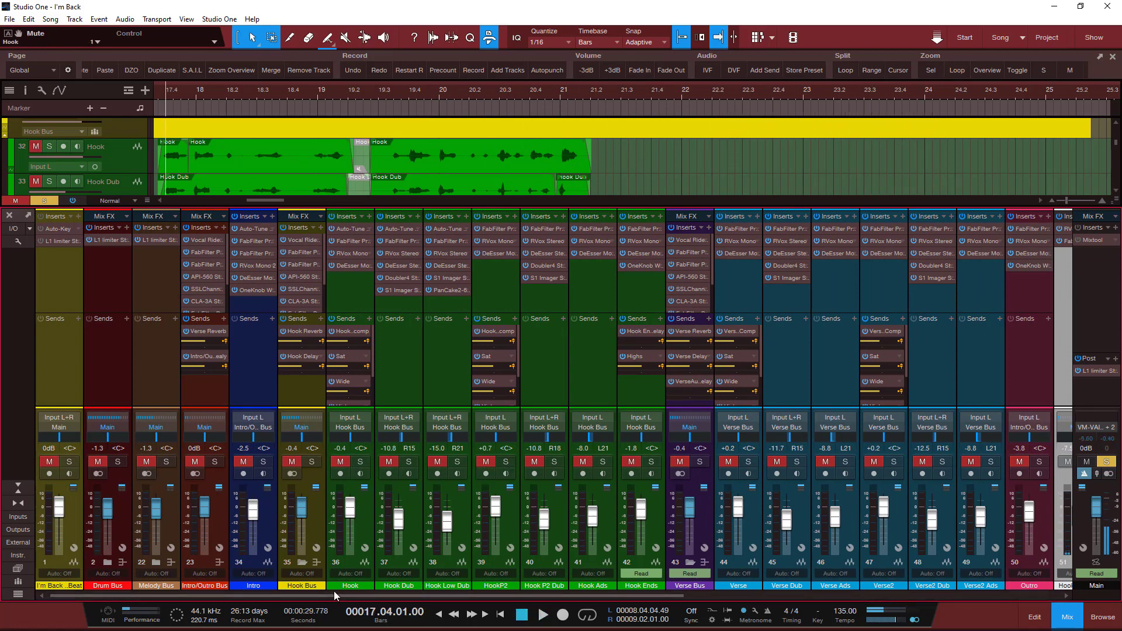
Step: Play the hook, solo the Hook and HookP2 channels, and bring the parallel effect channels into view
{"action": "left_click_drag", "start_coordinate": [334, 590], "coordinate": [377, 592]}
{"action": "key", "text": "space"}
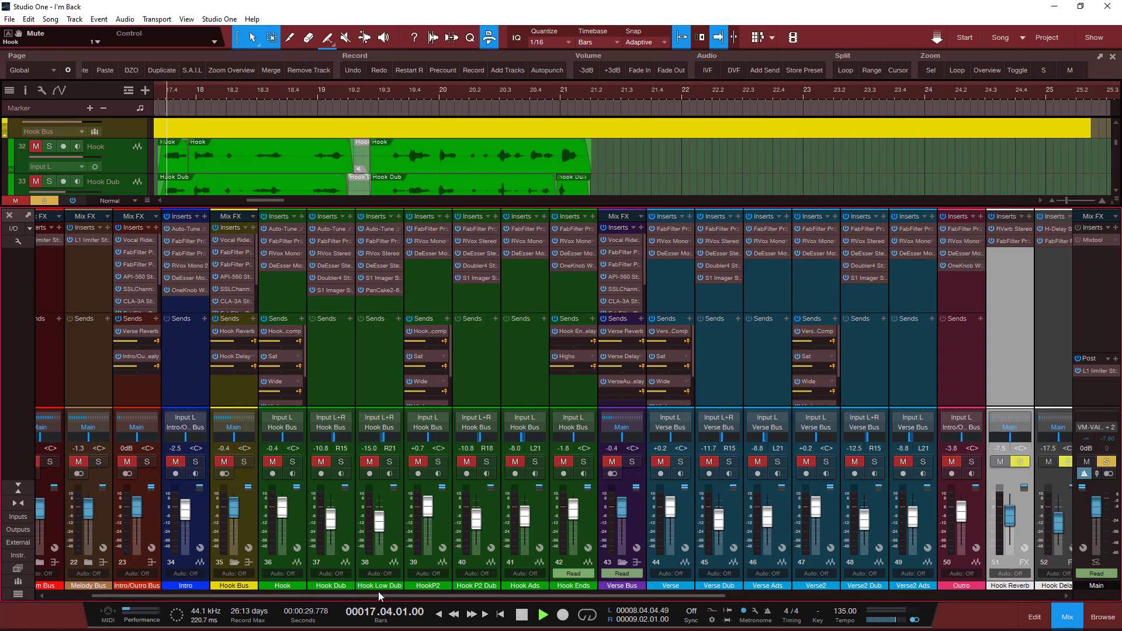
{"action": "left_click", "coordinate": [292, 461]}
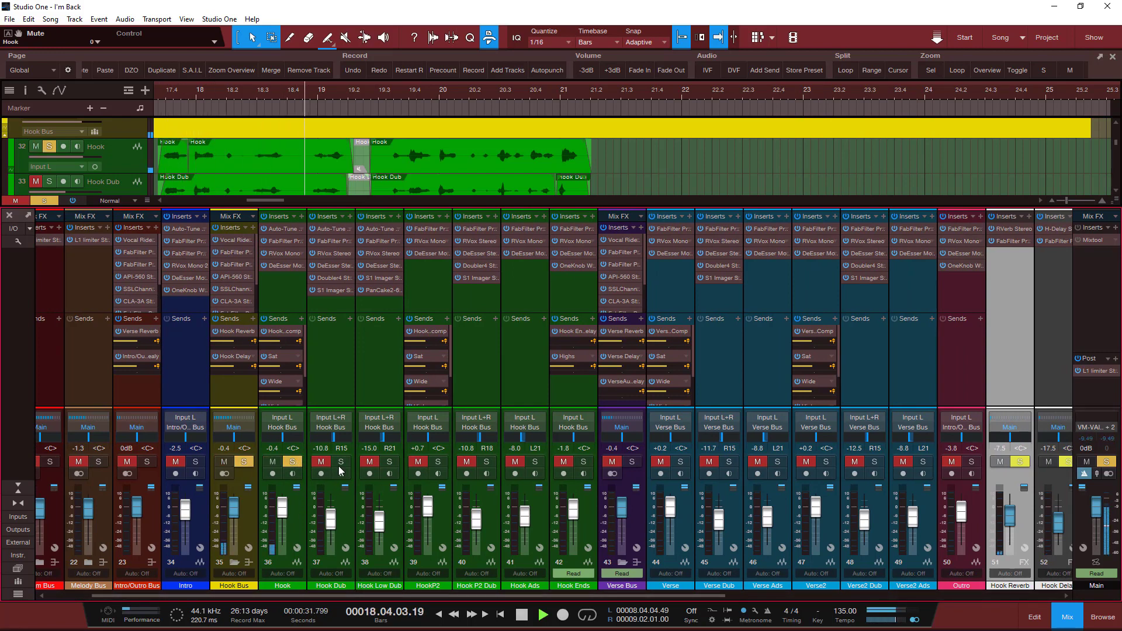
{"action": "left_click", "coordinate": [415, 461]}
{"action": "left_click", "coordinate": [431, 461]}
{"action": "left_click_drag", "start_coordinate": [418, 596], "coordinate": [754, 595]}
{"action": "key", "text": "space"}
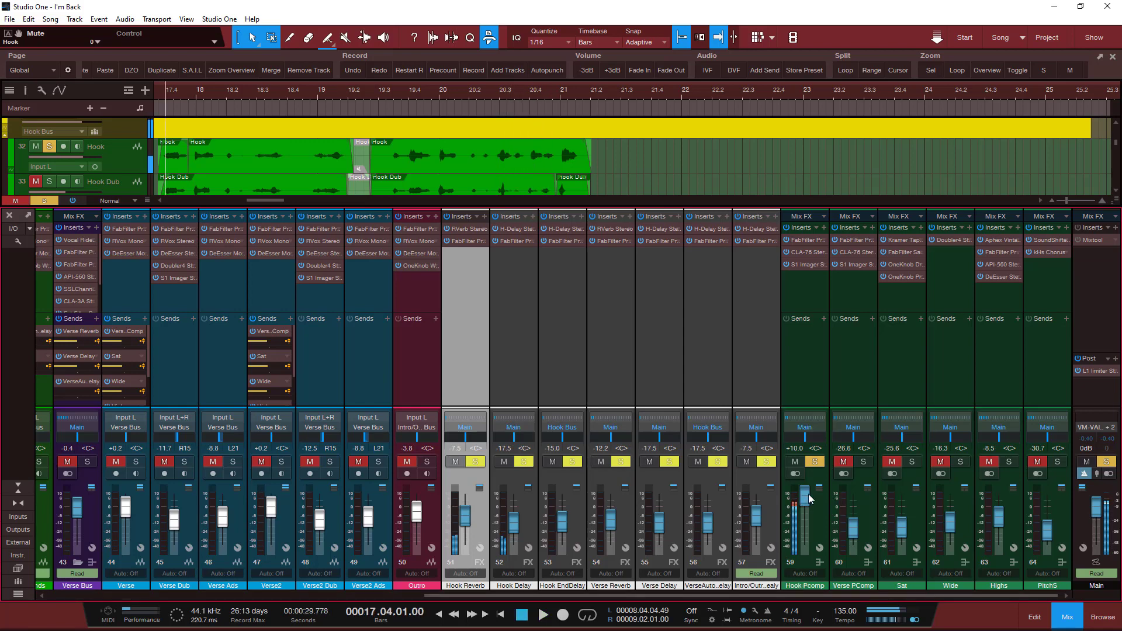
Step: Set the Hook Pcomp channel's level to +0.7 dB and replay the hook
{"action": "mouse_move", "coordinate": [808, 493]}
{"action": "left_mouse_down"}
{"action": "mouse_move", "coordinate": [811, 562]}
{"action": "mouse_move", "coordinate": [811, 511]}
{"action": "left_mouse_up"}
{"action": "key", "text": "space"}
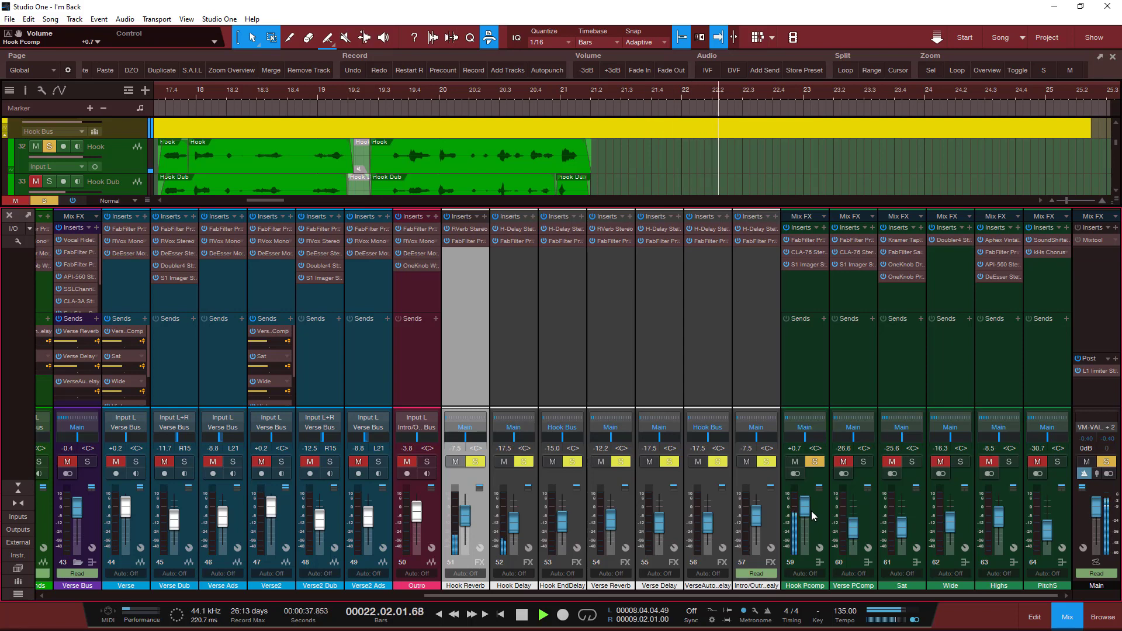
{"action": "key", "text": "space"}
Step: Lower the Hook Pcomp channel's level to -22.5 dB during playback and replay the hook
{"action": "key", "text": "space"}
{"action": "left_click_drag", "start_coordinate": [809, 511], "coordinate": [810, 531]}
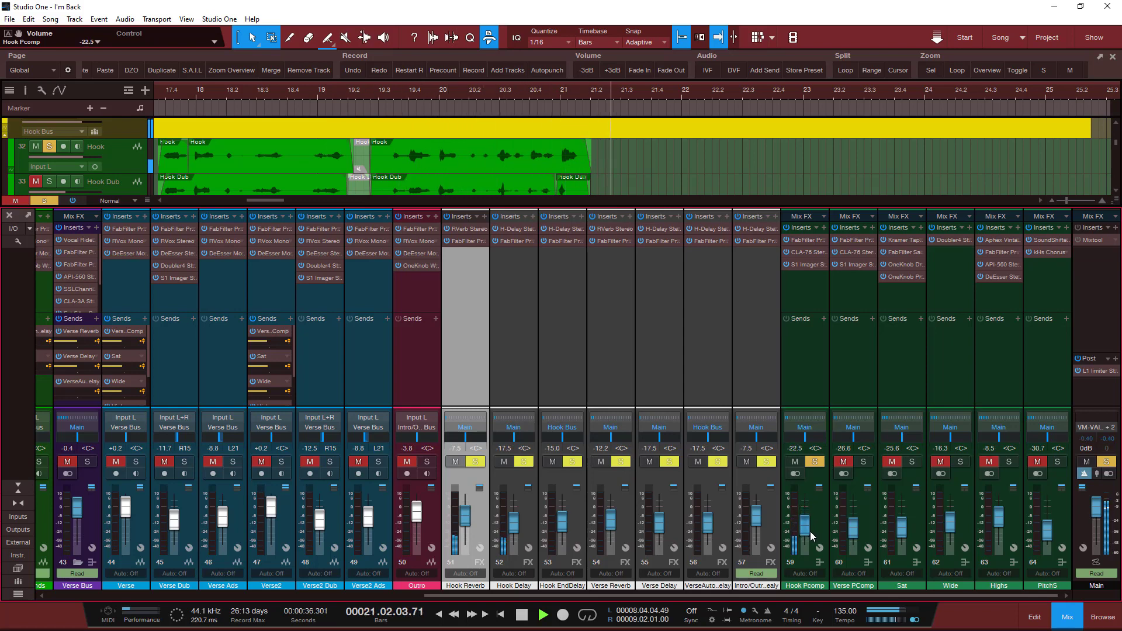
{"action": "key", "text": "space"}
{"action": "key", "text": "space"}
{"action": "key", "text": "space"}
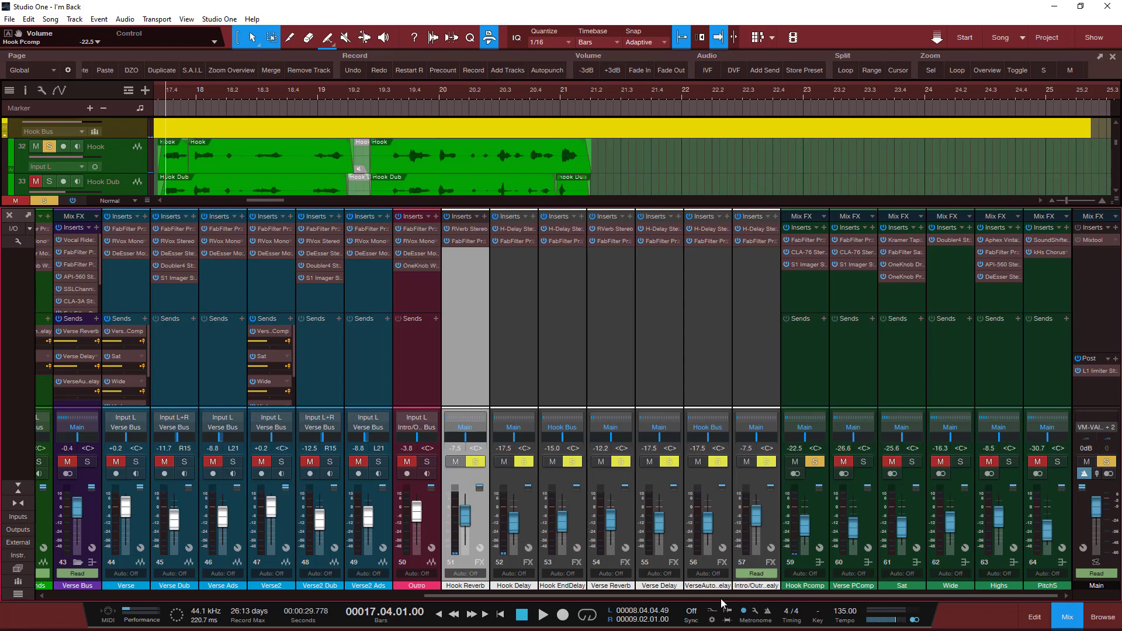
Step: Compare the Hook Bus reverb and delay sends with the Hook channel's parallel sends and their effect channels
{"action": "left_click_drag", "start_coordinate": [724, 596], "coordinate": [418, 587]}
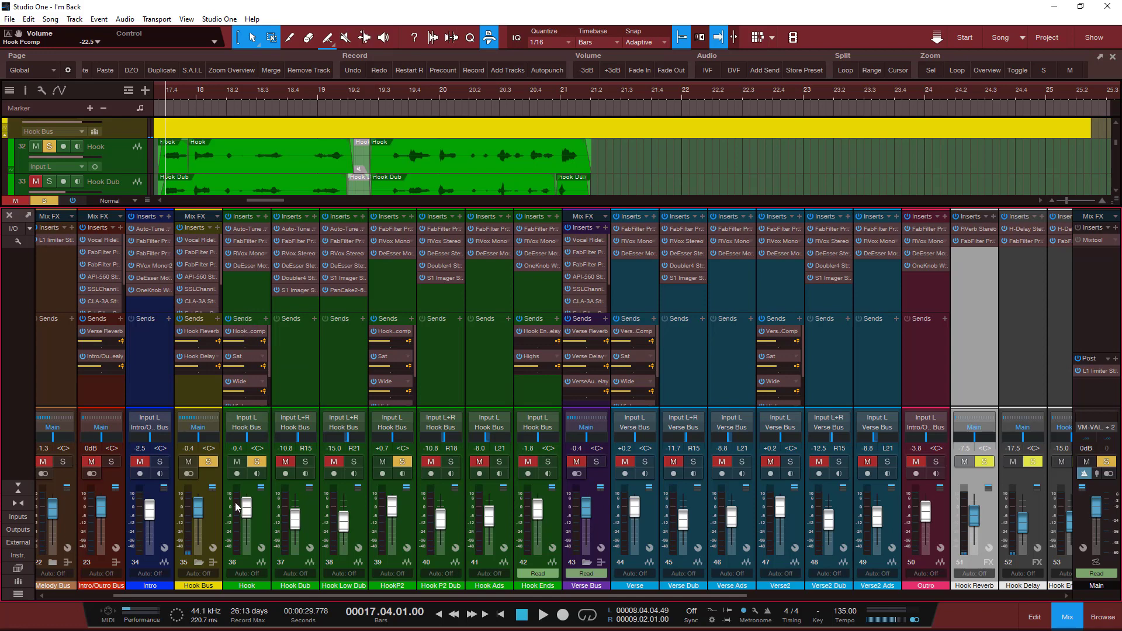
{"action": "left_click_drag", "start_coordinate": [247, 594], "coordinate": [540, 627]}
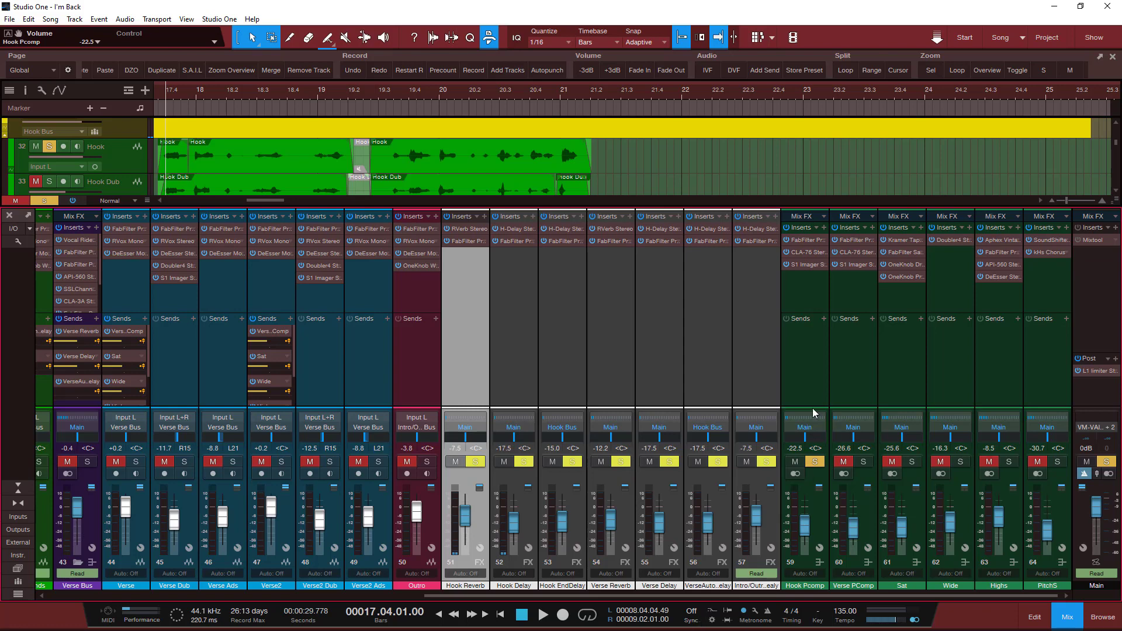
{"action": "left_click_drag", "start_coordinate": [767, 597], "coordinate": [392, 597]}
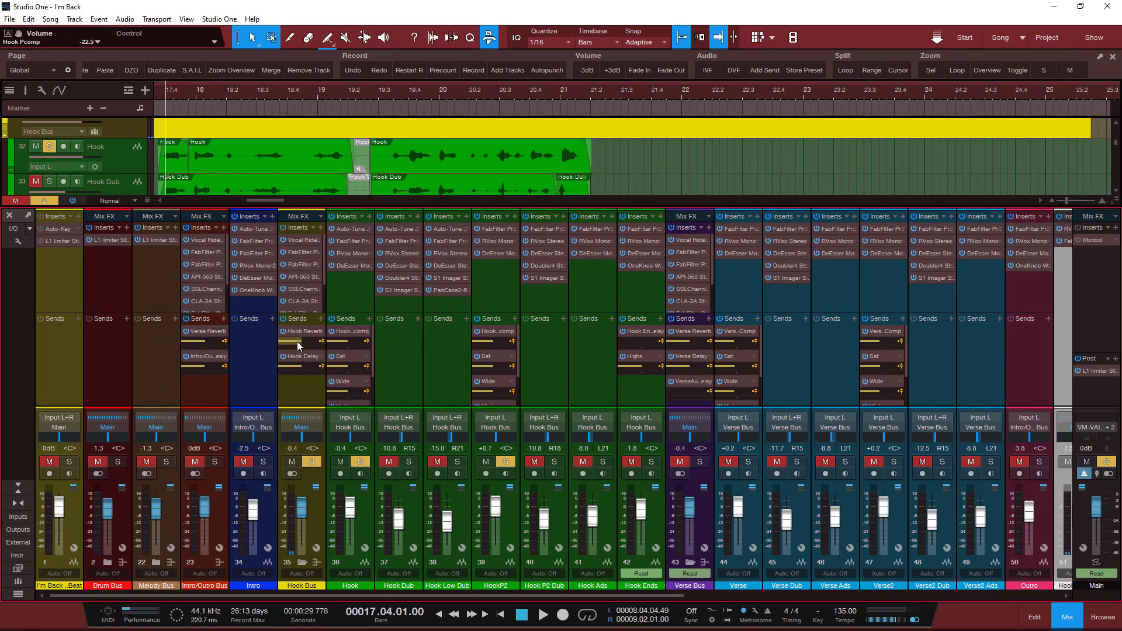
{"action": "mouse_move", "coordinate": [298, 342]}
Step: Play the hook with the Hook Pcomp channel raised to +10 dB, and return its level to -22.5 dB
{"action": "left_click_drag", "start_coordinate": [386, 596], "coordinate": [754, 590]}
{"action": "key", "text": "space"}
{"action": "left_click_drag", "start_coordinate": [821, 530], "coordinate": [823, 492]}
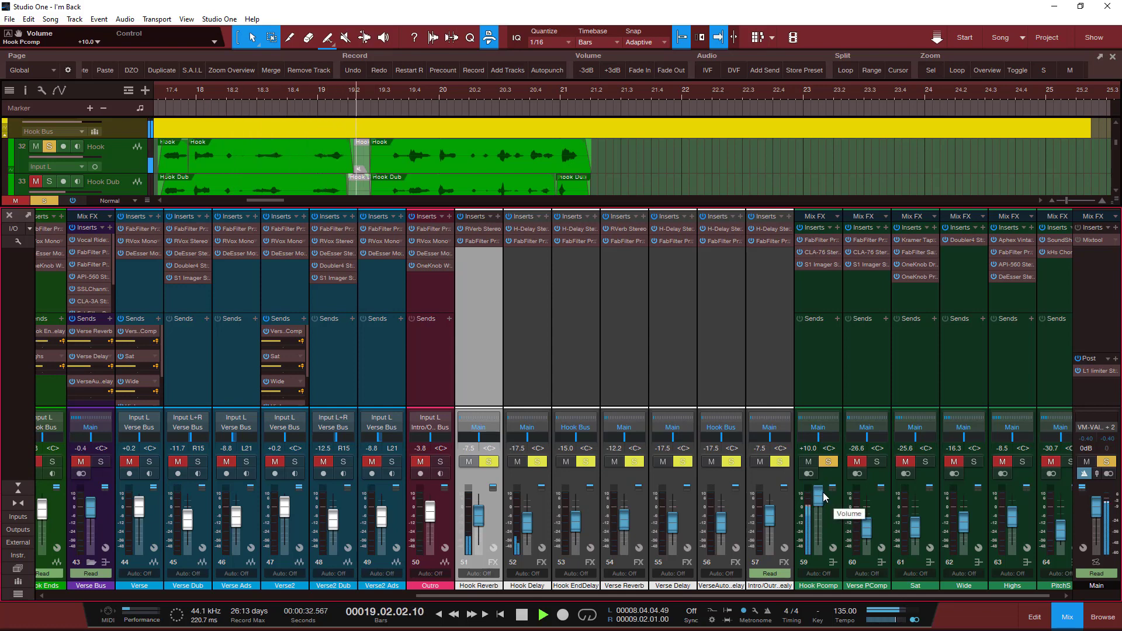
{"action": "key", "text": "space"}
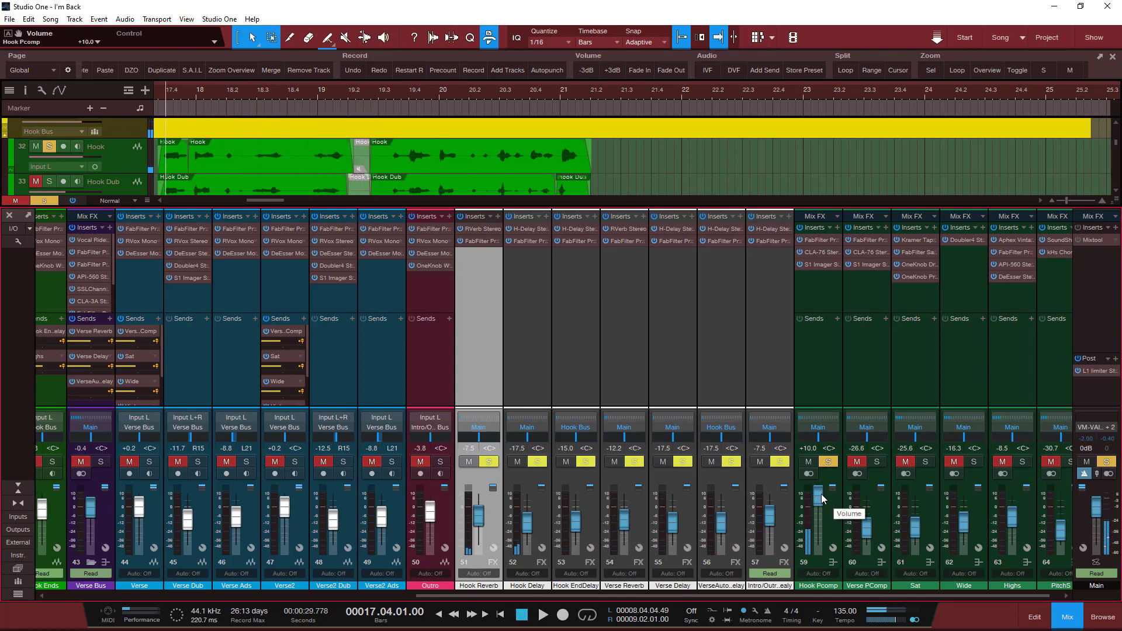
{"action": "left_click_drag", "start_coordinate": [822, 493], "coordinate": [822, 517]}
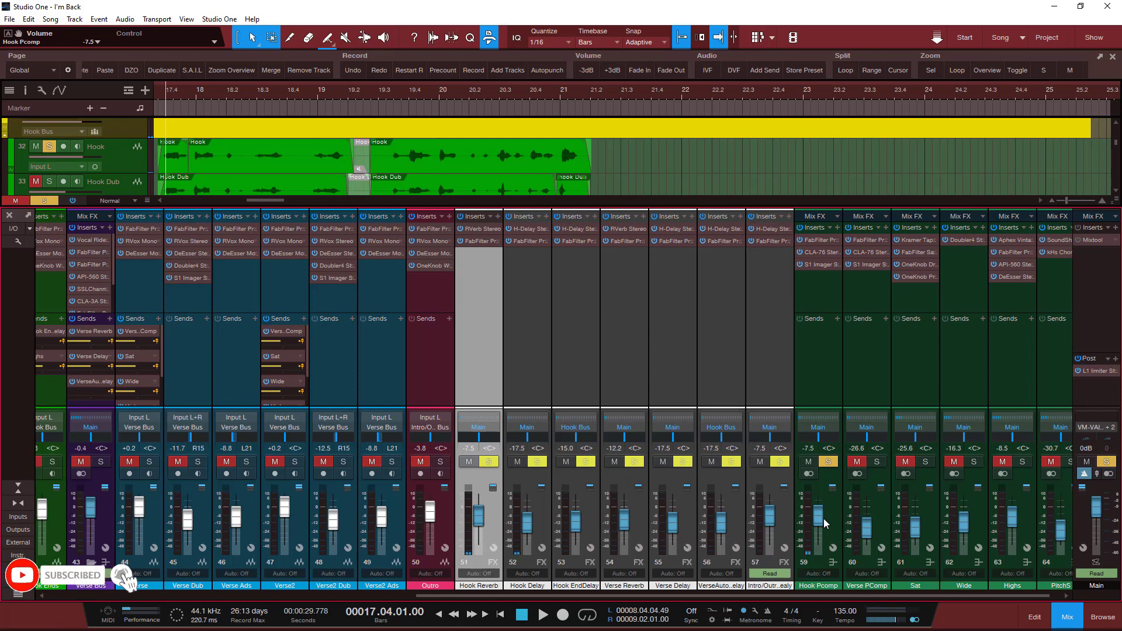
{"action": "left_click_drag", "start_coordinate": [818, 521], "coordinate": [818, 530]}
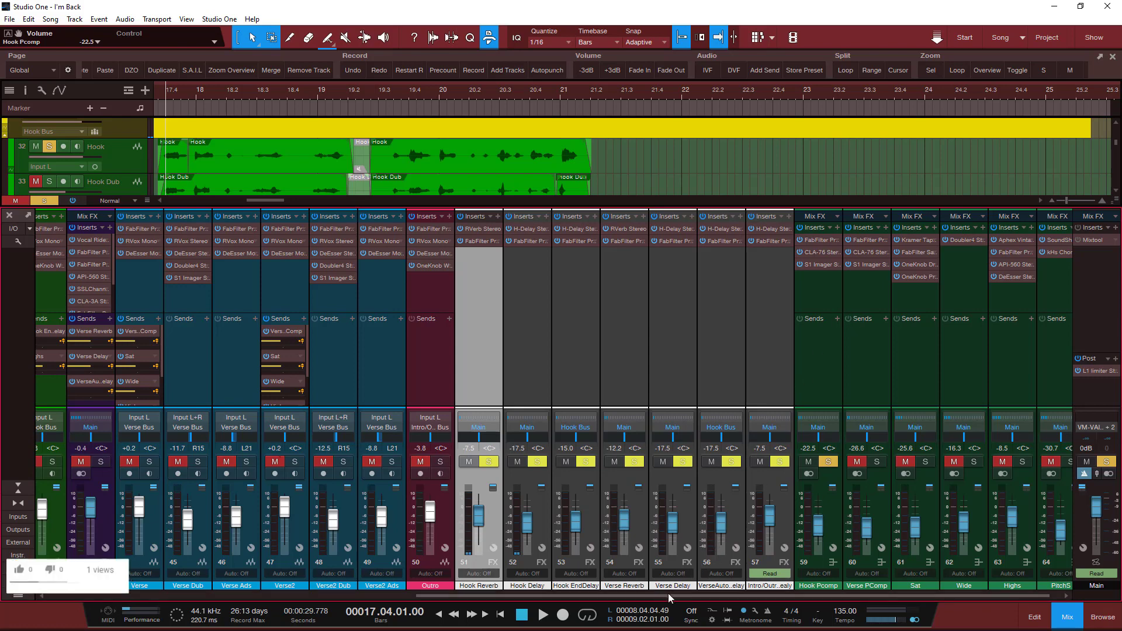
Step: Review the CLA-76 compressor settings on the Verse PComp channel
{"action": "left_click_drag", "start_coordinate": [668, 594], "coordinate": [717, 595]}
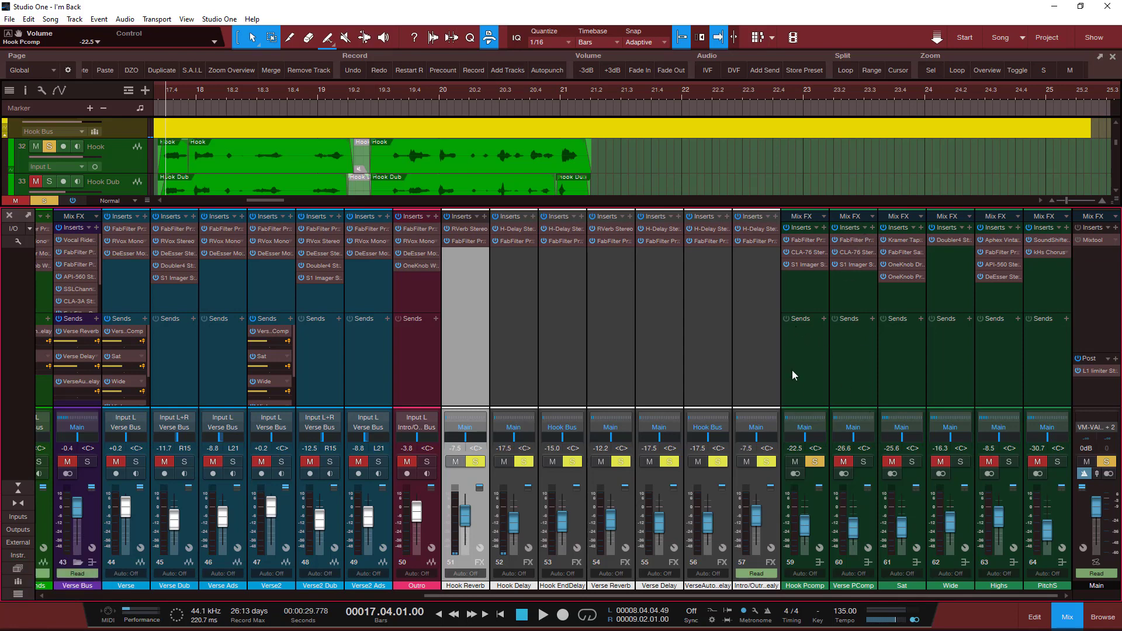
{"action": "left_click", "coordinate": [859, 252]}
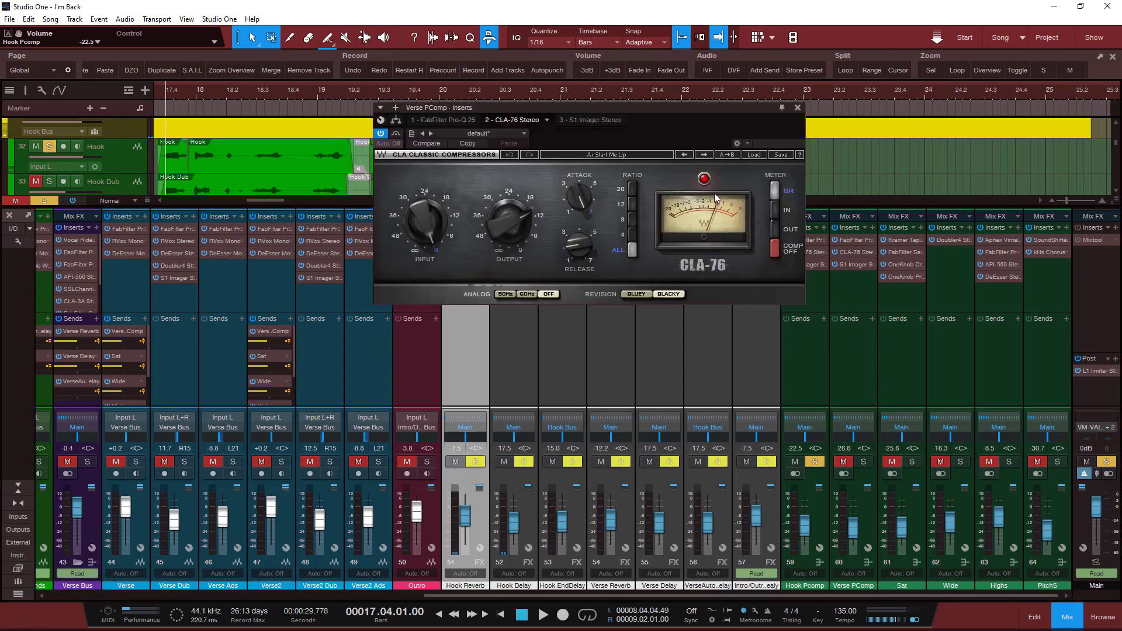
{"action": "left_click", "coordinate": [798, 107]}
Step: Play the hook while examining the S1 Imager's stereo width settings on the Hook Pcomp channel
{"action": "key", "text": "space"}
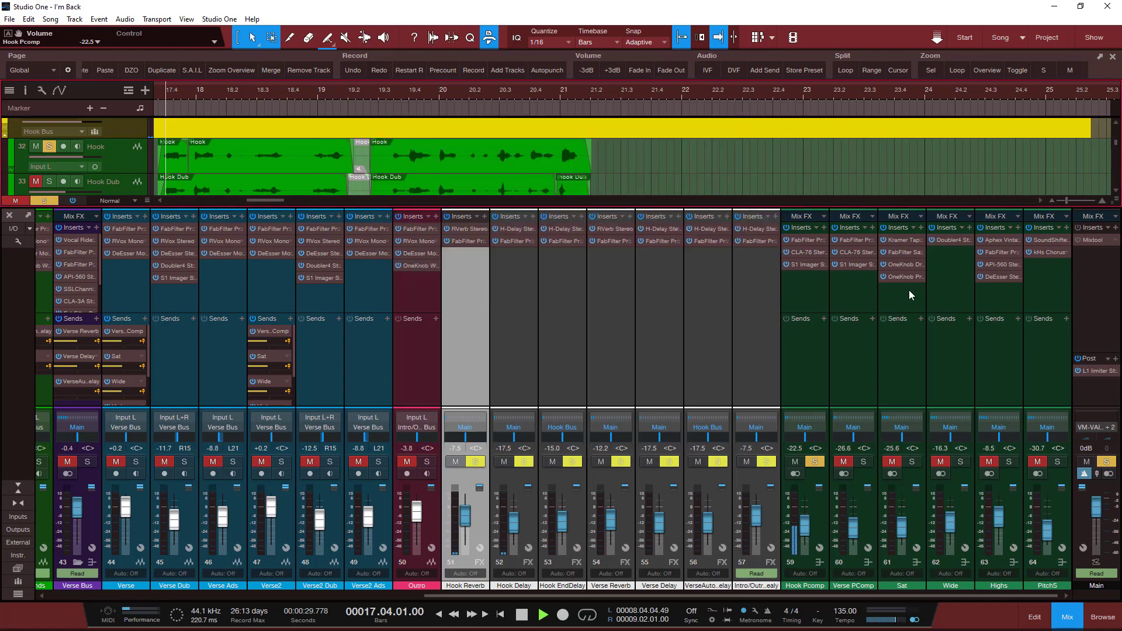
{"action": "left_click", "coordinate": [805, 265]}
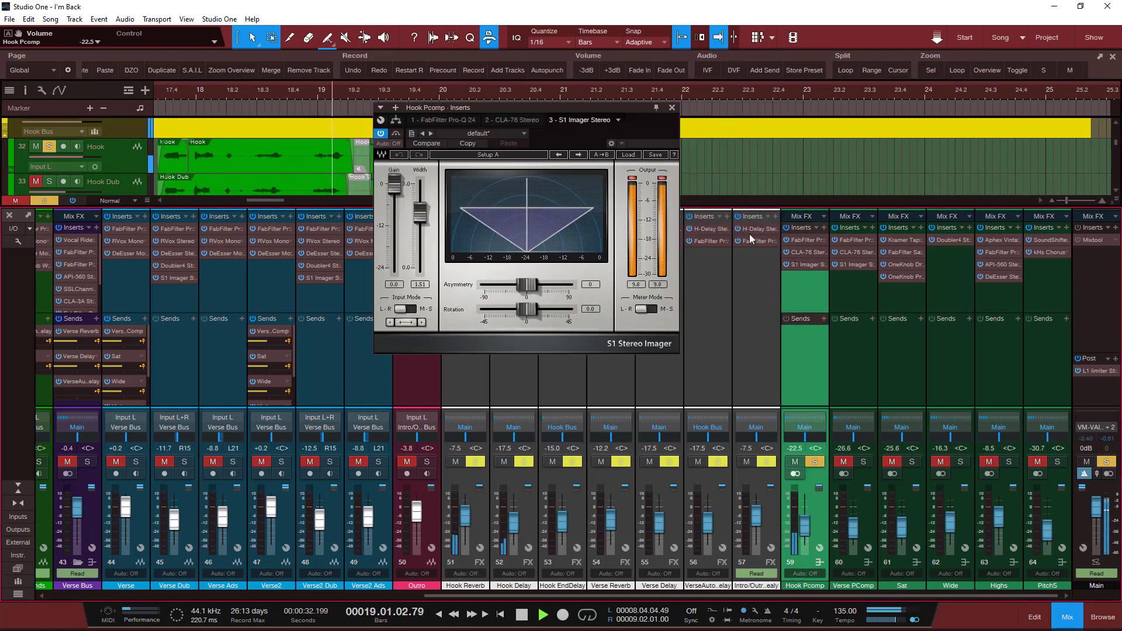
{"action": "key", "text": "space"}
{"action": "left_click", "coordinate": [672, 107]}
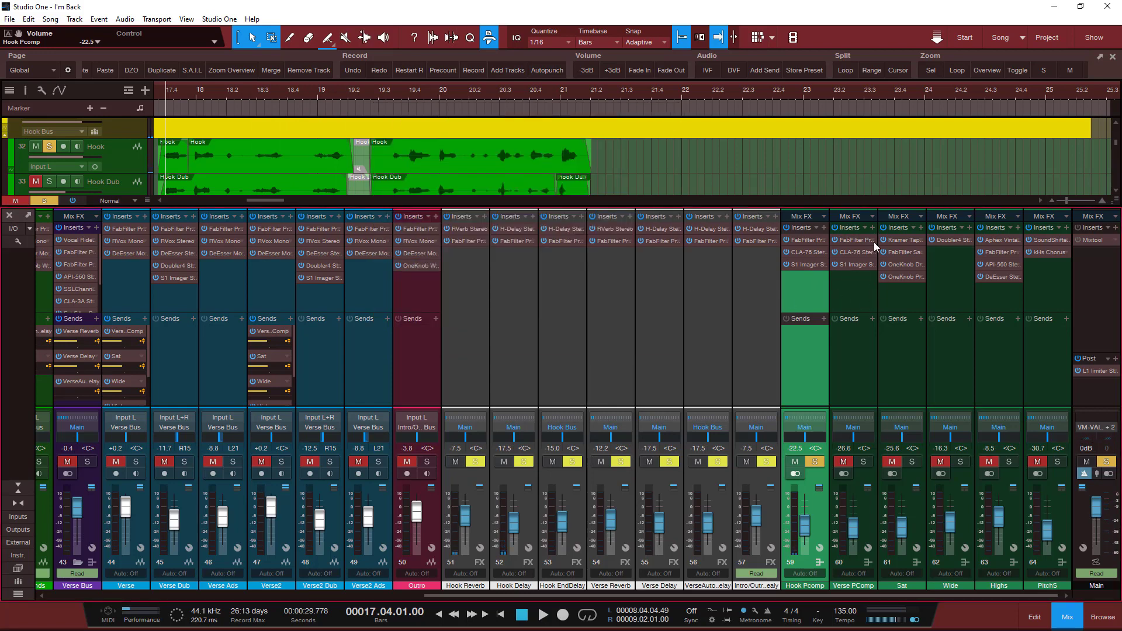
Step: Solo the Sat channel, mute Hook Pcomp, and raise Sat's level to +10 dB while the hook plays
{"action": "left_click", "coordinate": [910, 462]}
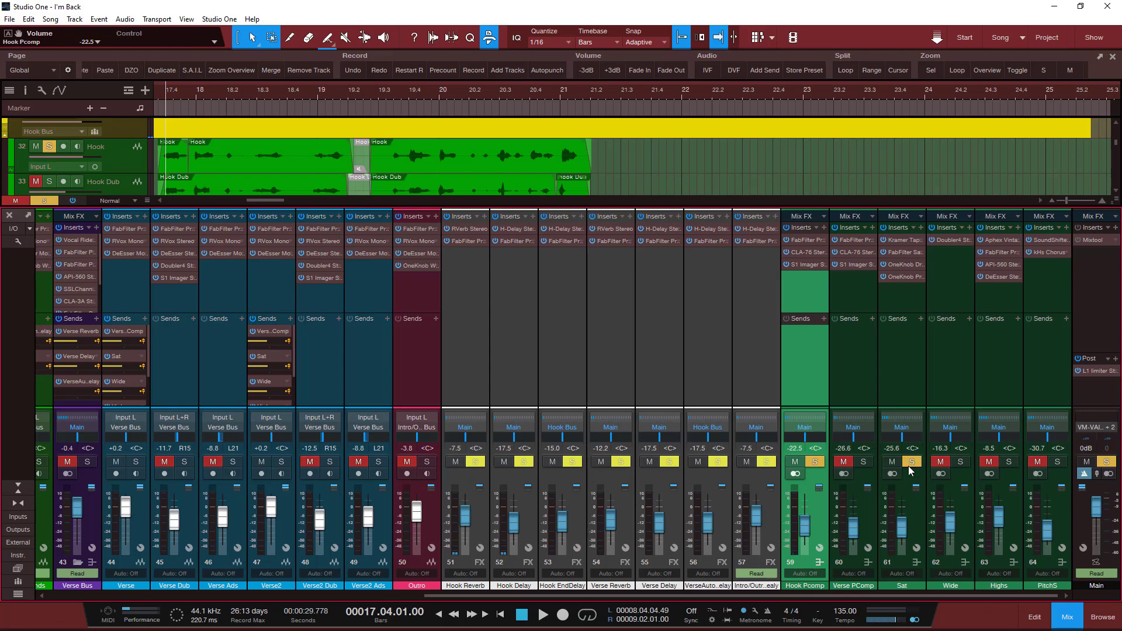
{"action": "left_click", "coordinate": [795, 462]}
{"action": "key", "text": "space"}
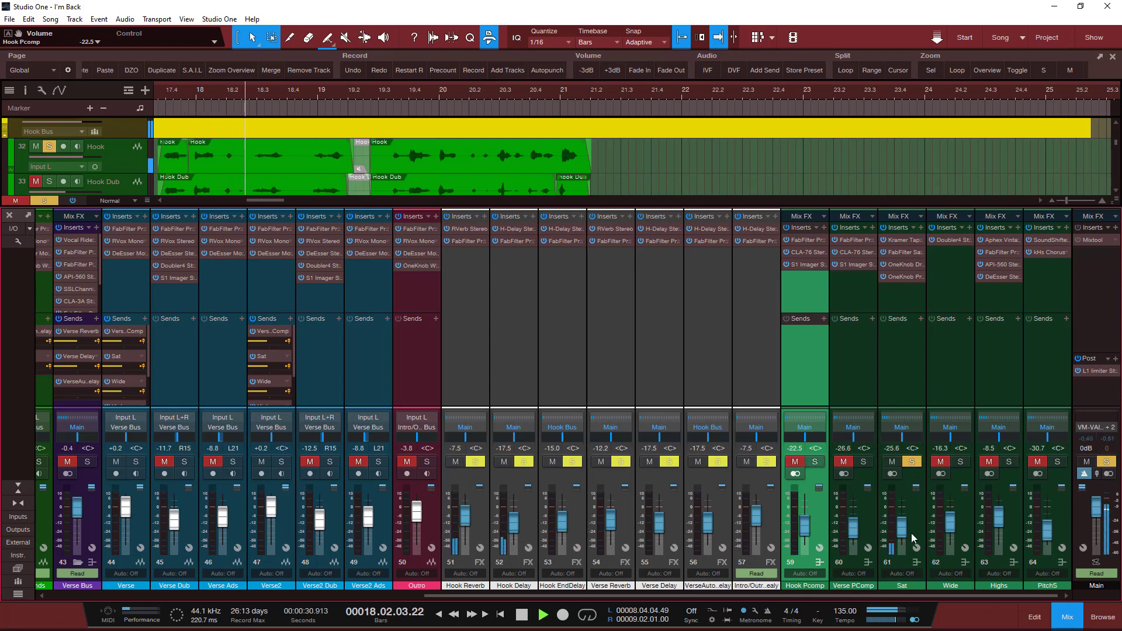
{"action": "left_click_drag", "start_coordinate": [905, 532], "coordinate": [909, 484]}
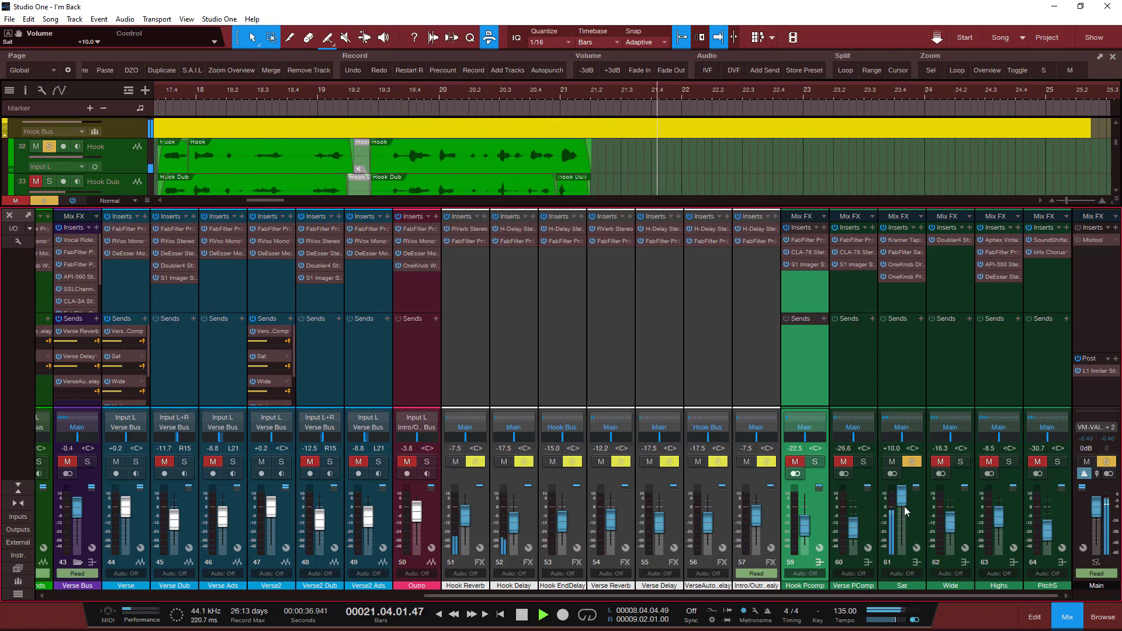
Step: Lower the Sat channel's level to -52.3 dB and stop playback
{"action": "left_click_drag", "start_coordinate": [903, 499], "coordinate": [907, 544]}
{"action": "key", "text": "space"}
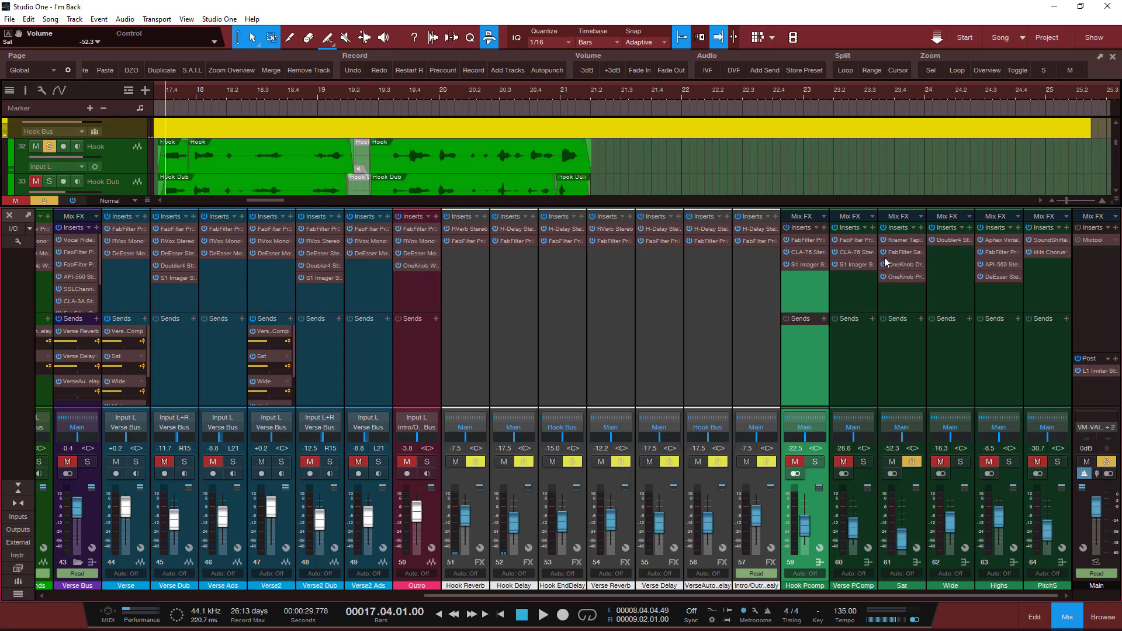
Step: Review the Kramer Tape and FabFilter Saturn settings on the Sat channel, including Saturn's list of saturation styles
{"action": "left_click", "coordinate": [903, 239]}
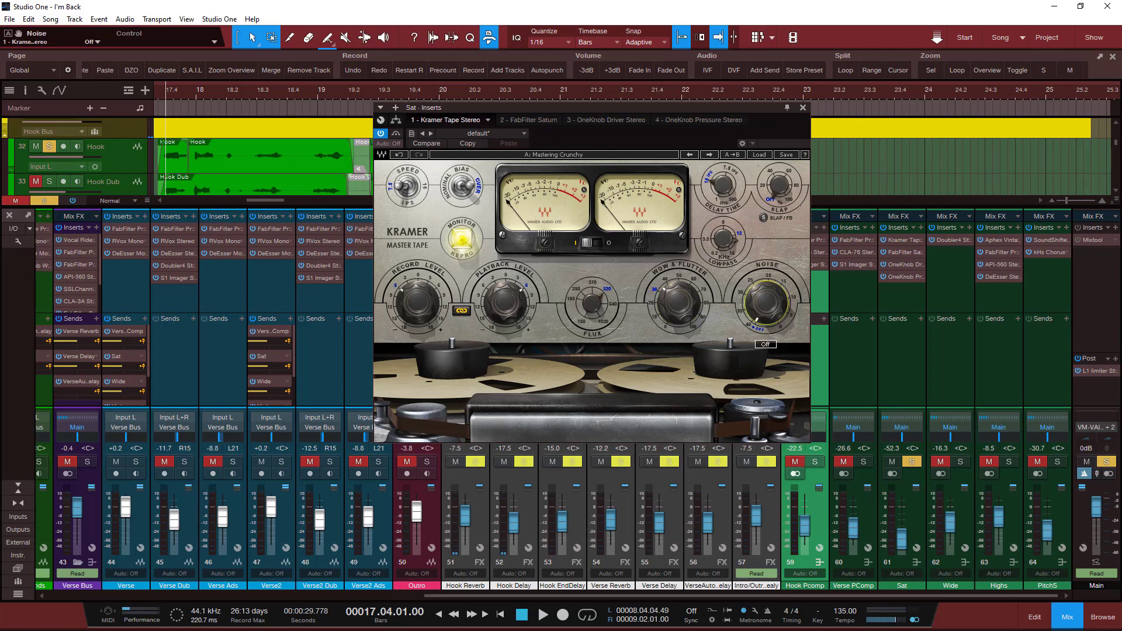
{"action": "left_click", "coordinate": [803, 108]}
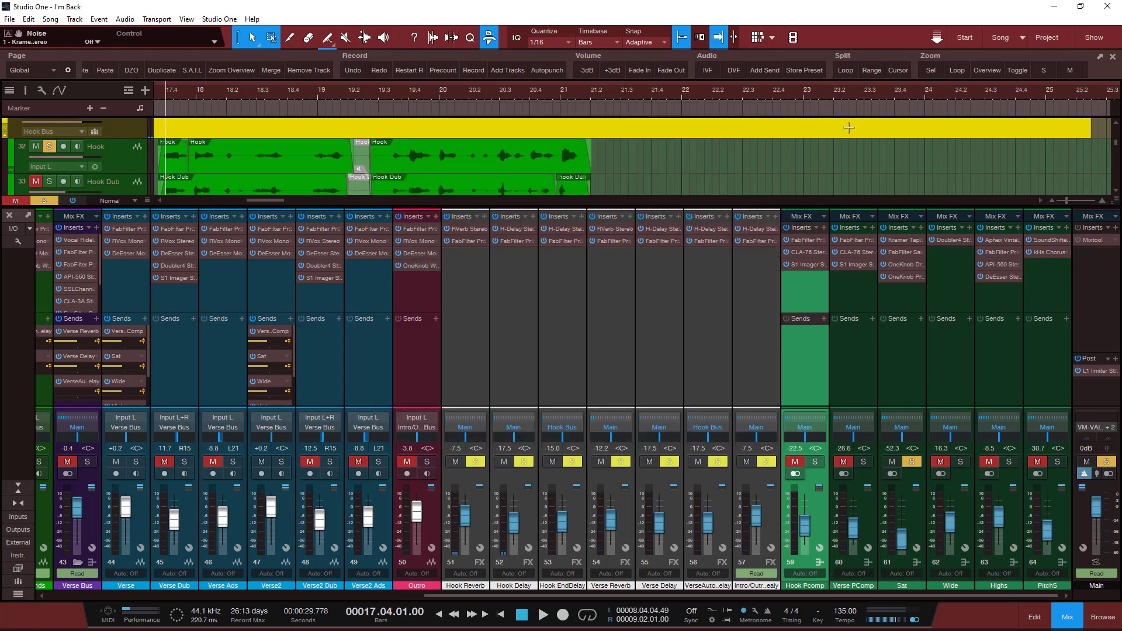
{"action": "left_click", "coordinate": [900, 258]}
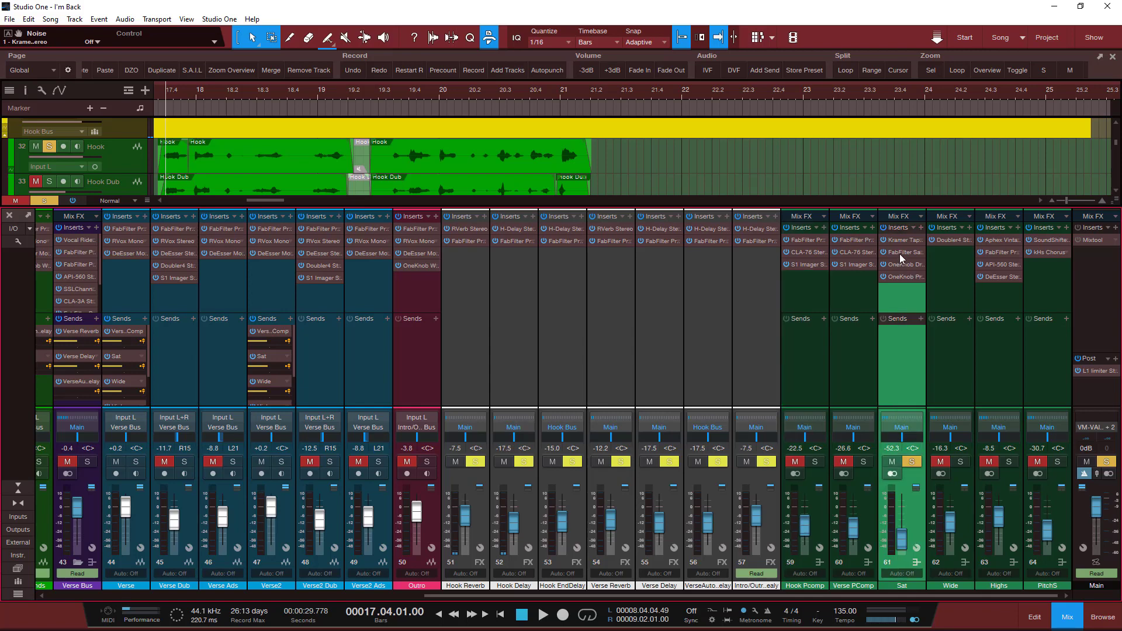
{"action": "left_click", "coordinate": [900, 252]}
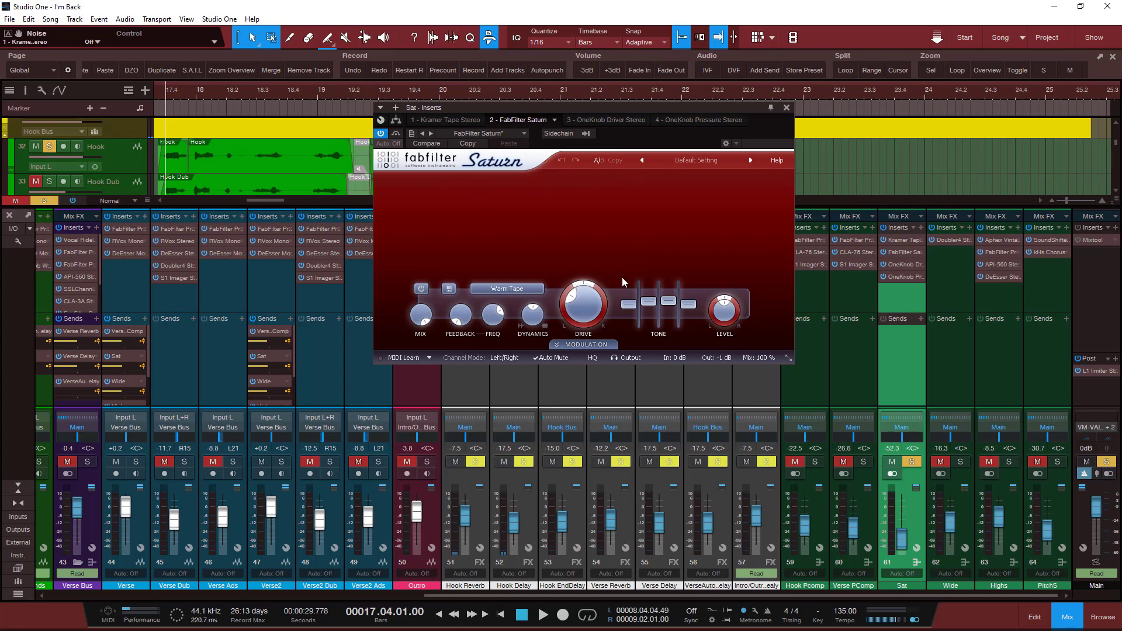
{"action": "left_click", "coordinate": [536, 288]}
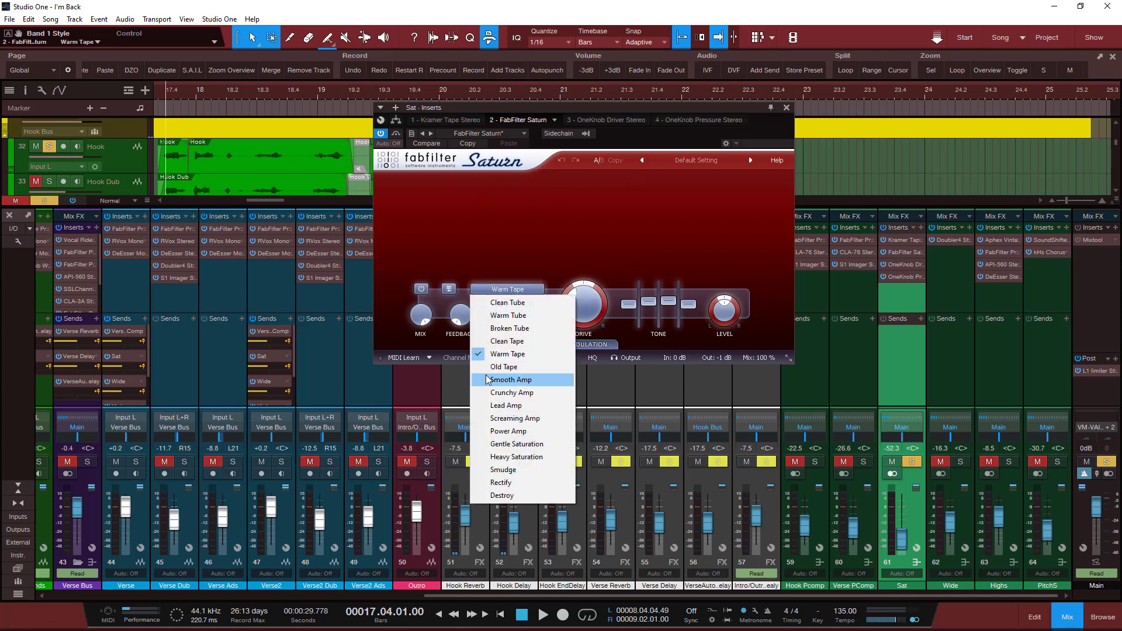
{"action": "left_click", "coordinate": [511, 234]}
{"action": "mouse_move", "coordinate": [571, 301]}
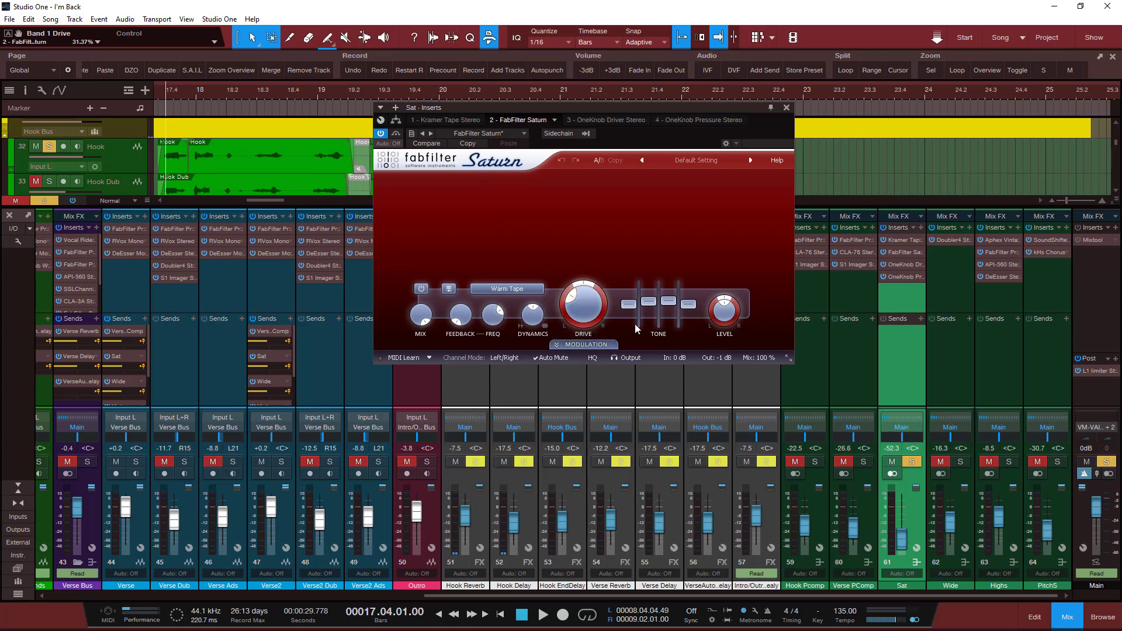
{"action": "mouse_move", "coordinate": [649, 310]}
{"action": "mouse_move", "coordinate": [709, 316]}
{"action": "left_click", "coordinate": [785, 108]}
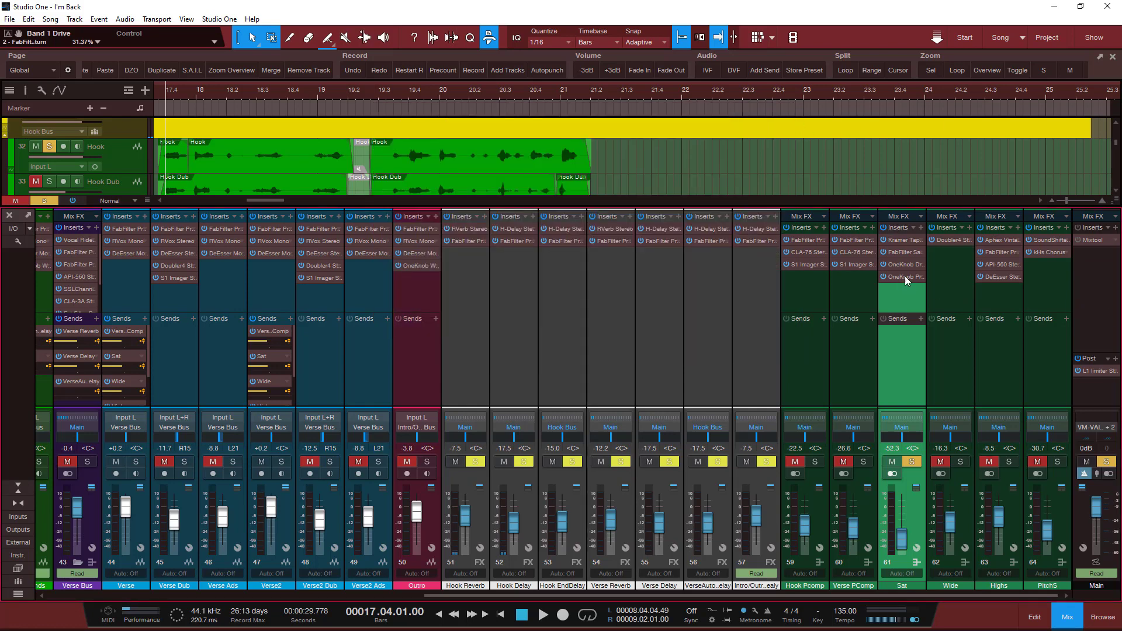
Step: Review the OneKnob Driver and OneKnob Pressure settings on the Sat channel
{"action": "double_click", "coordinate": [909, 264]}
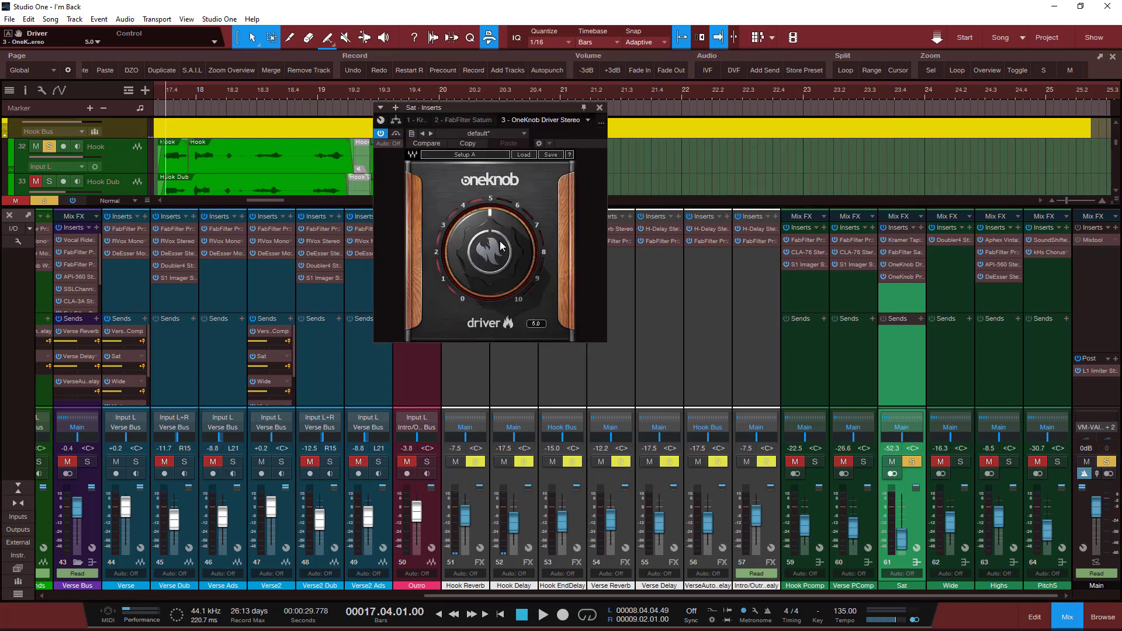
{"action": "left_click", "coordinate": [598, 109]}
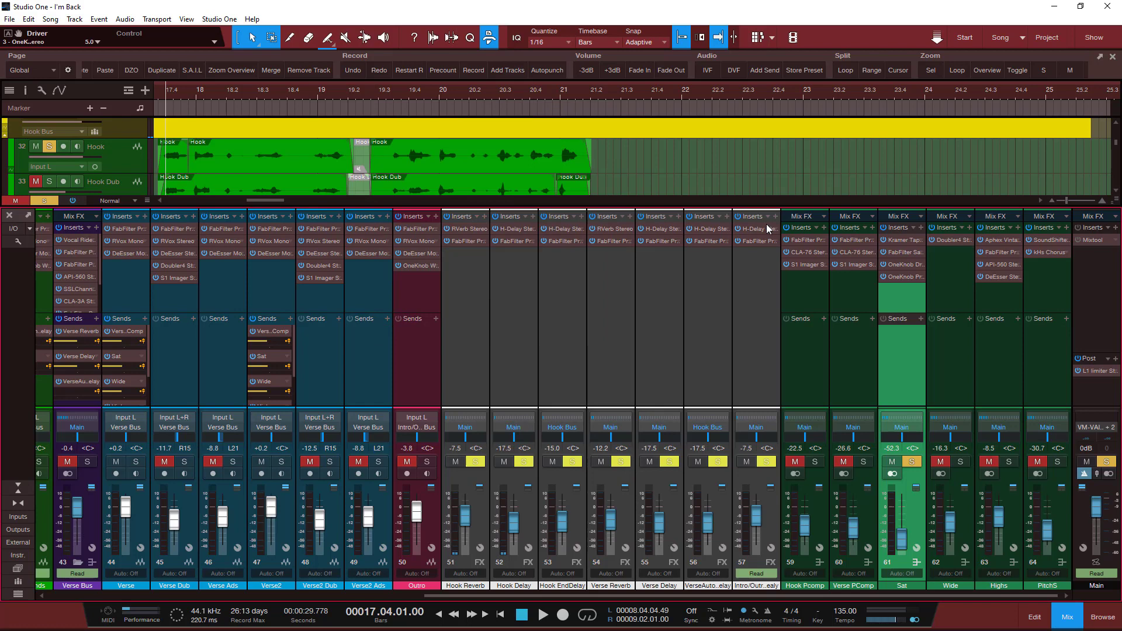
{"action": "double_click", "coordinate": [910, 277]}
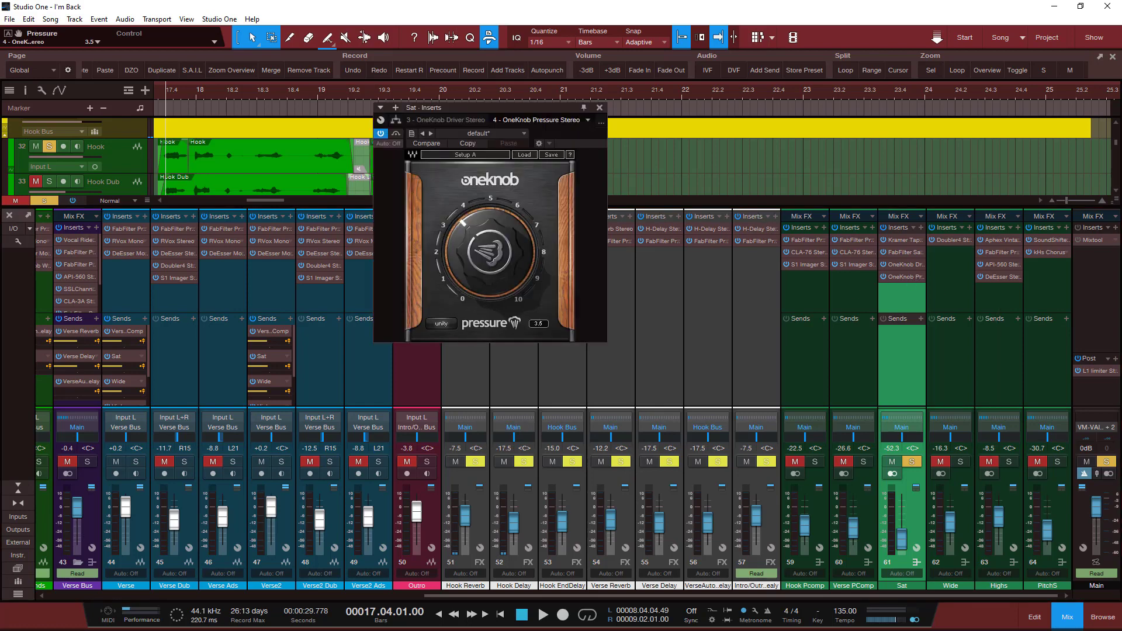
{"action": "left_click", "coordinate": [597, 108]}
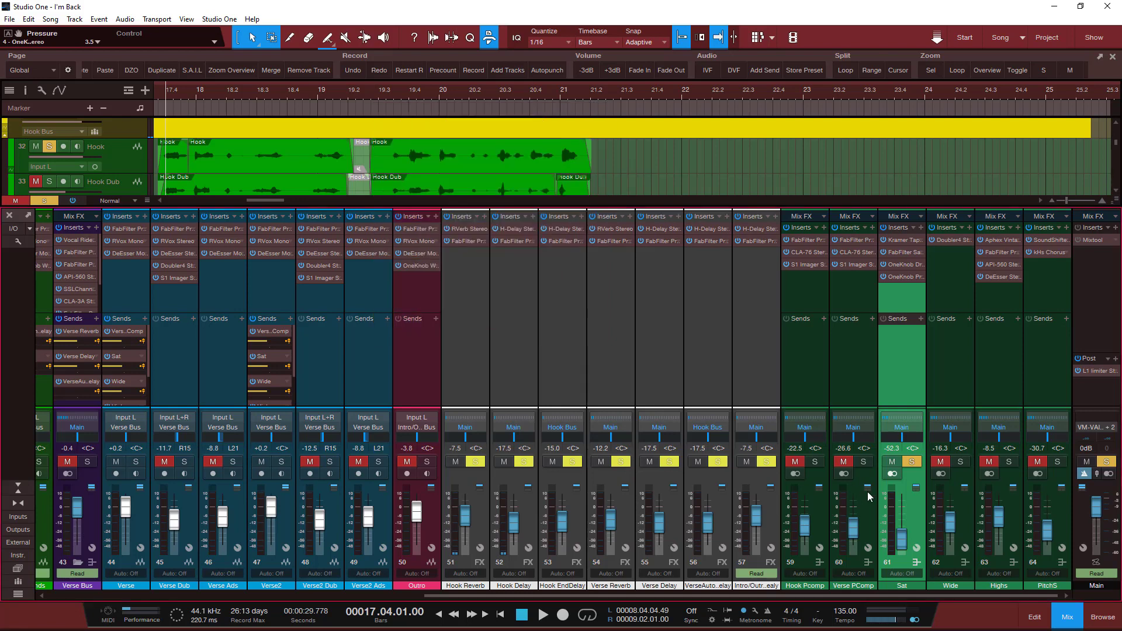
Step: Raise the Sat channel's level to -30.7 dB while the hook plays, and stop playback
{"action": "key", "text": "space"}
{"action": "mouse_move", "coordinate": [904, 537]}
{"action": "left_mouse_down"}
{"action": "mouse_move", "coordinate": [913, 499]}
{"action": "mouse_move", "coordinate": [918, 528]}
{"action": "left_mouse_up"}
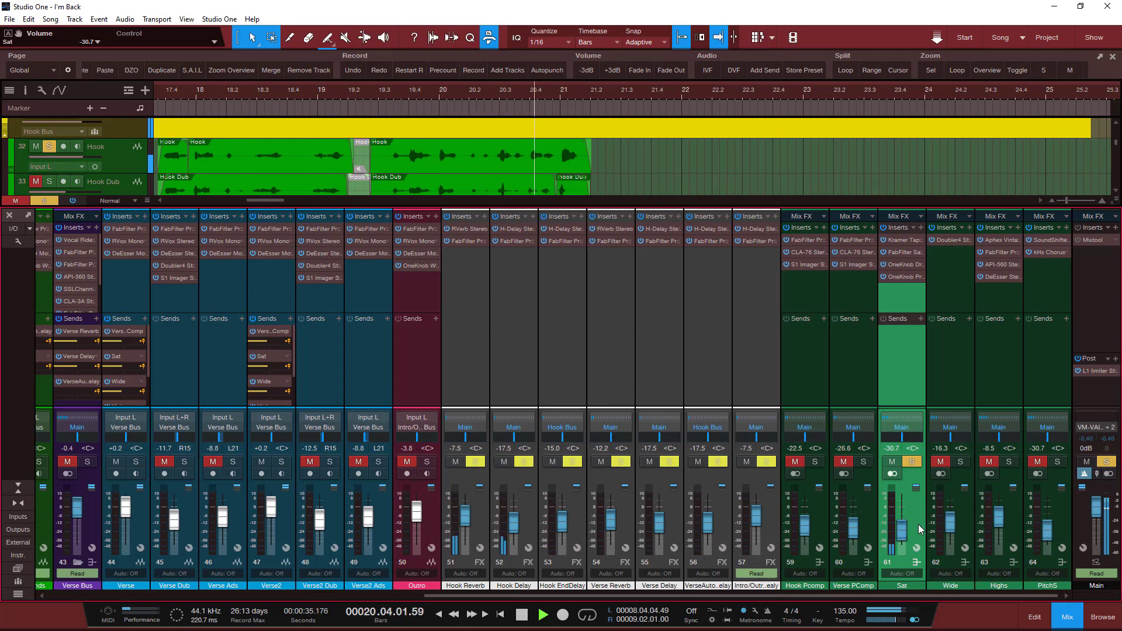
{"action": "key", "text": "space"}
Step: Switch the solo from Sat to the Wide channel and play the hook with Wide raised to +10 dB
{"action": "left_click", "coordinate": [960, 462]}
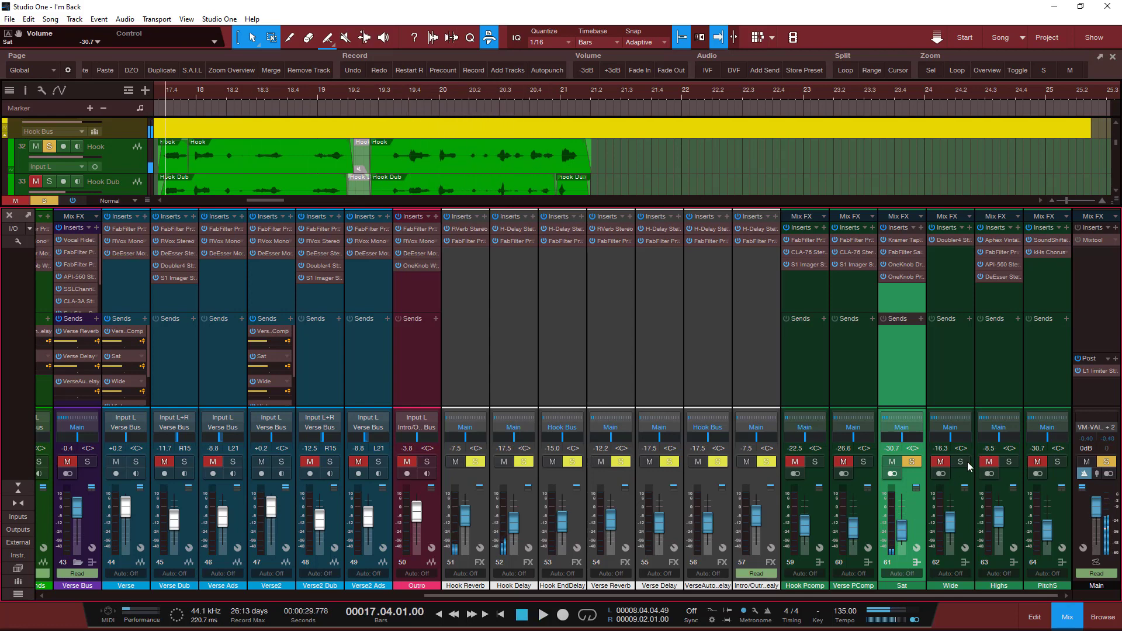
{"action": "left_click", "coordinate": [912, 462]}
{"action": "key", "text": "space"}
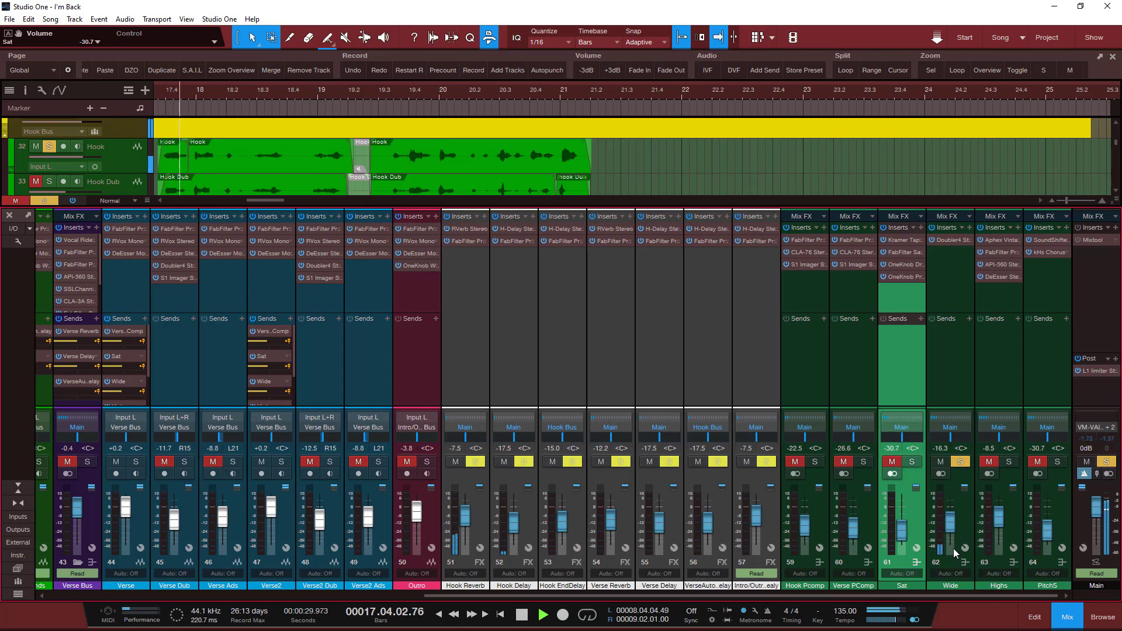
{"action": "left_click_drag", "start_coordinate": [952, 548], "coordinate": [959, 487]}
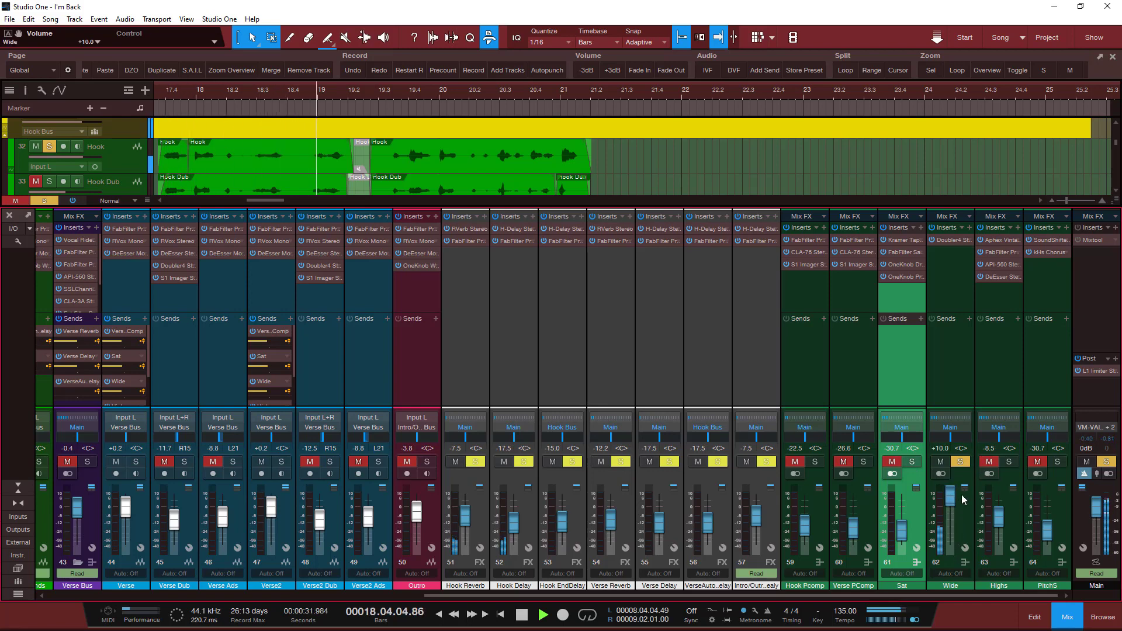
{"action": "key", "text": "space"}
Step: Compare the Doubler4 settings on the Wide channel with those on the Verse Dub channel
{"action": "left_click", "coordinate": [953, 240]}
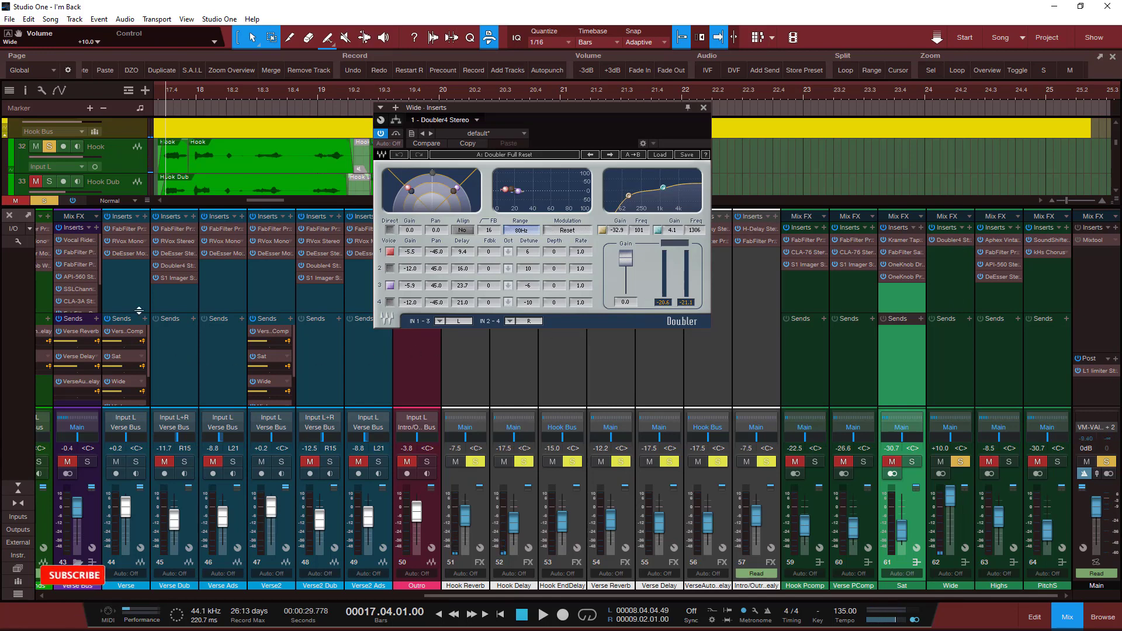
{"action": "left_click", "coordinate": [177, 268]}
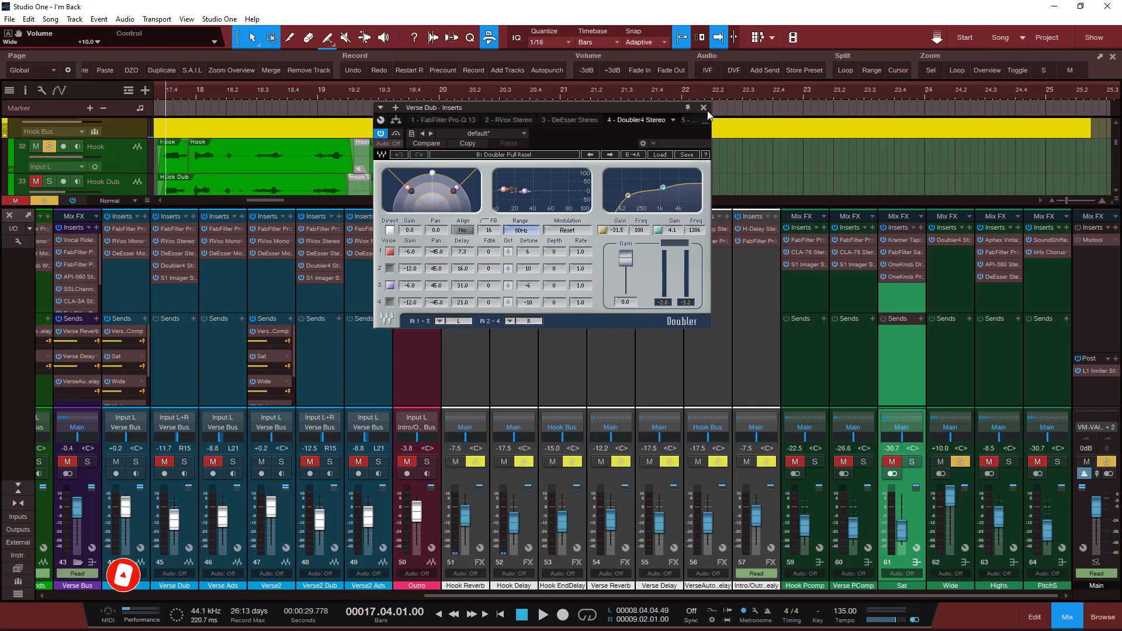
{"action": "left_click", "coordinate": [933, 237]}
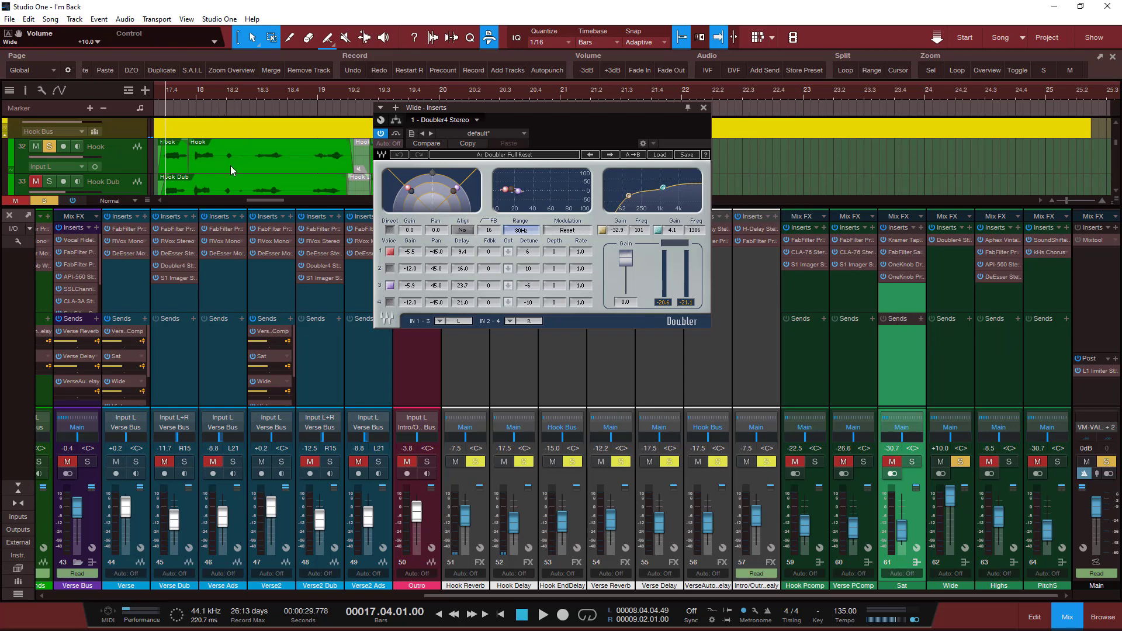
{"action": "left_click", "coordinate": [703, 108]}
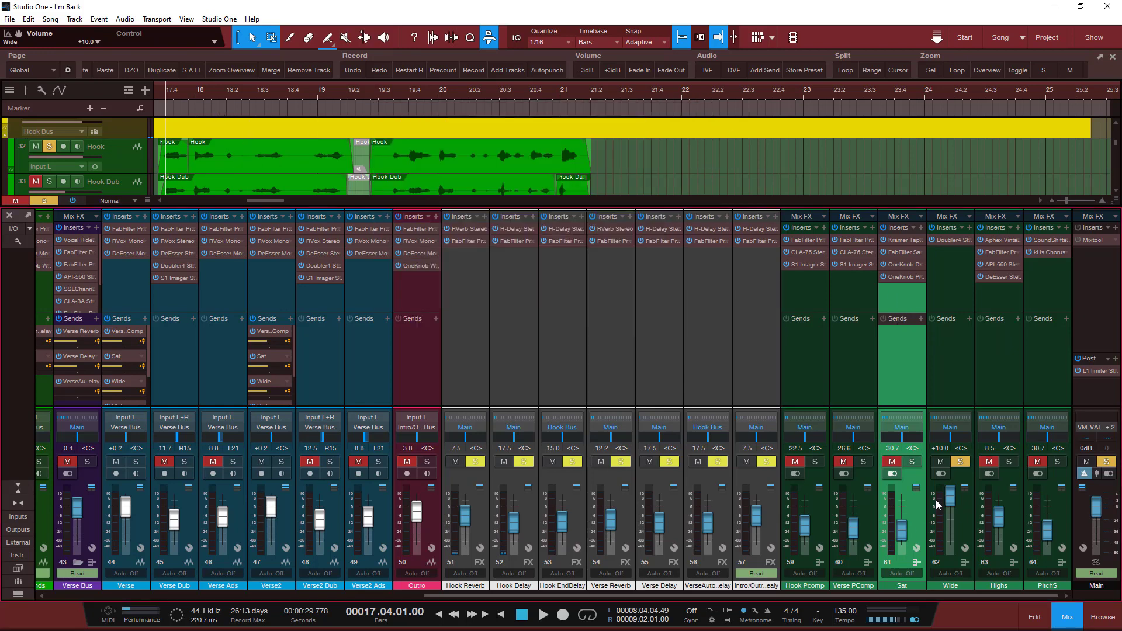
Step: Play the hook while bringing the Wide channel's level down to -13.2 dB
{"action": "left_click_drag", "start_coordinate": [948, 500], "coordinate": [952, 527]}
{"action": "key", "text": "space"}
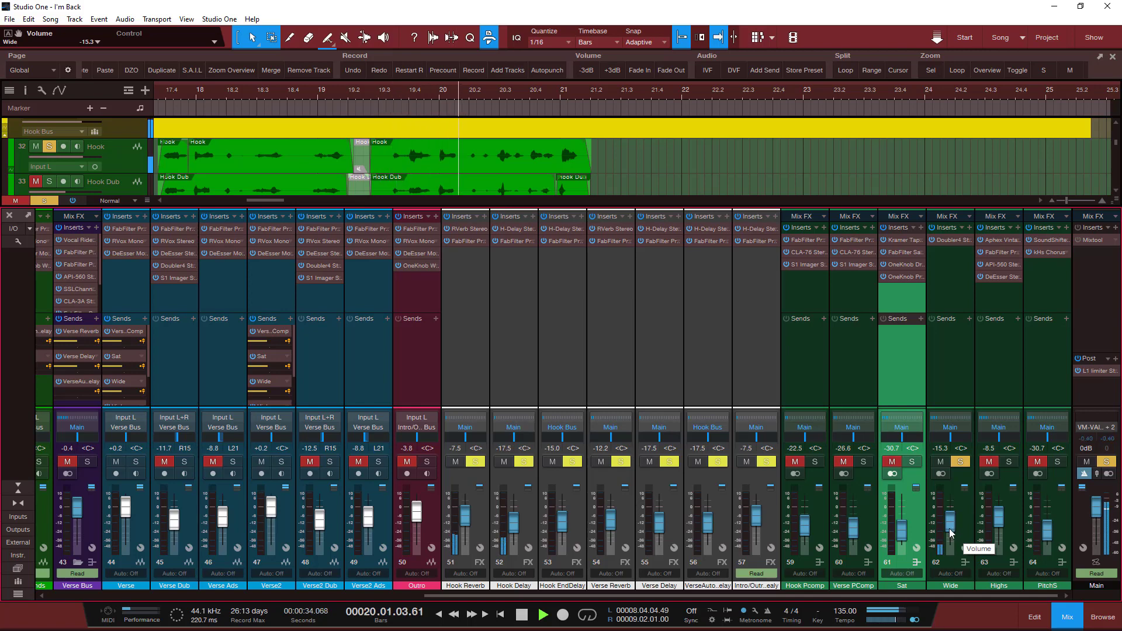
{"action": "left_click_drag", "start_coordinate": [948, 528], "coordinate": [951, 527]}
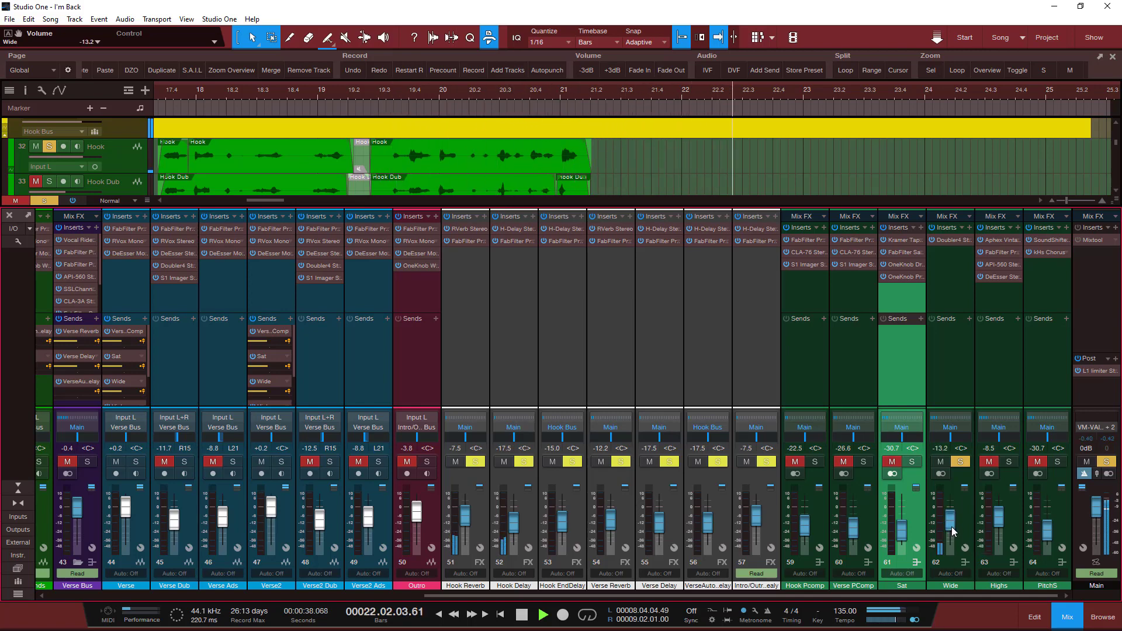
{"action": "key", "text": "space"}
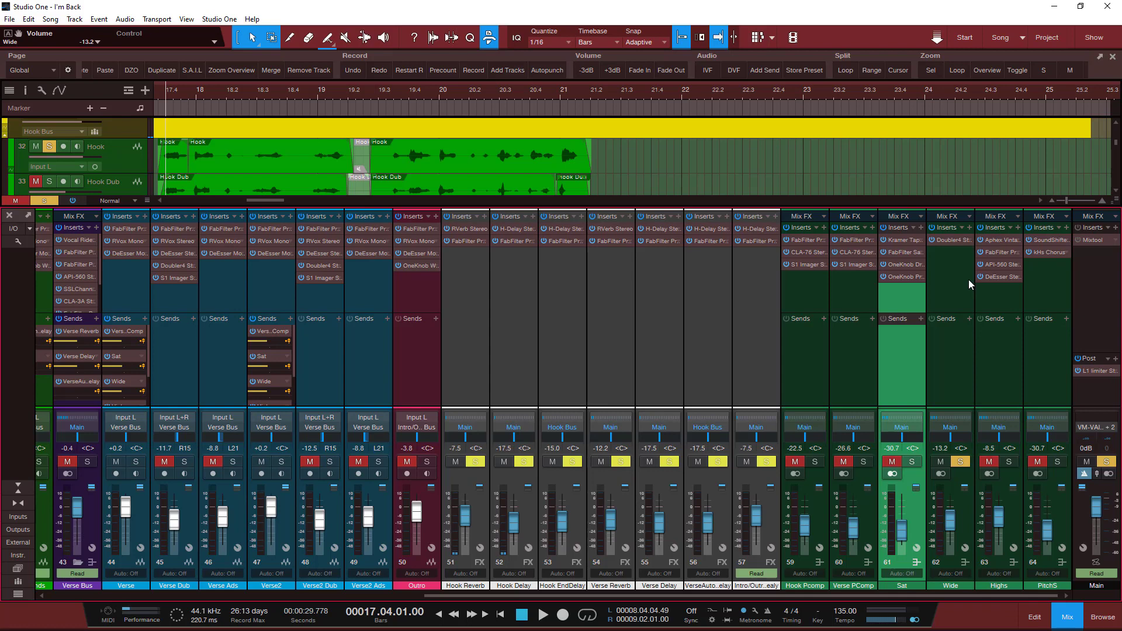
Step: Solo the Highs channel and mute the Wide channel
{"action": "left_click", "coordinate": [1009, 462]}
{"action": "left_click", "coordinate": [942, 462]}
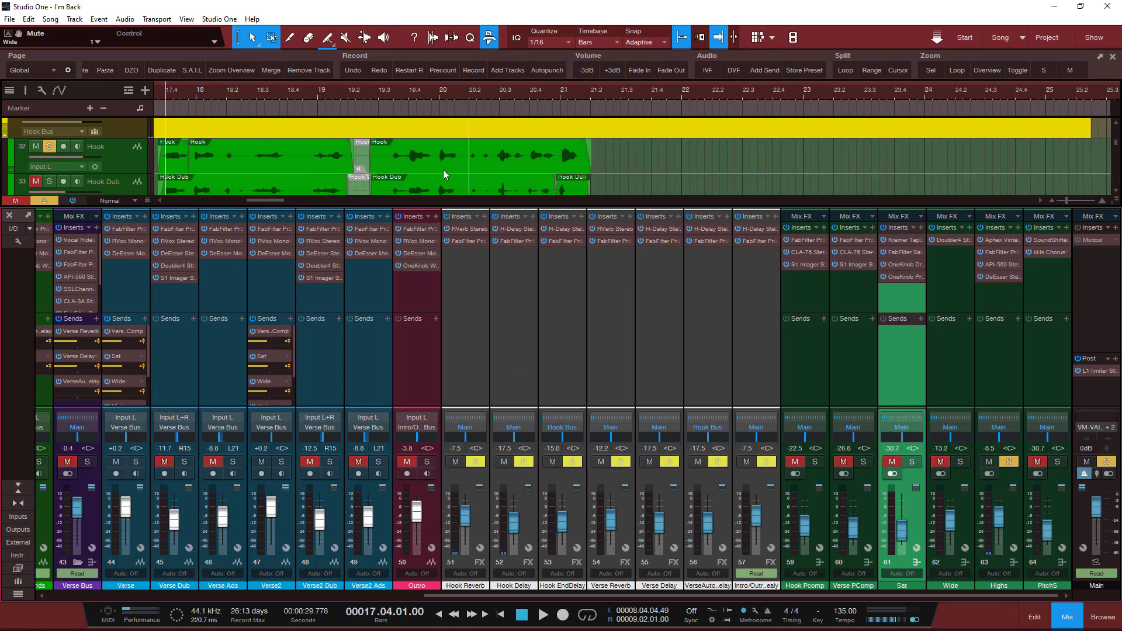
{"action": "scroll", "coordinate": [237, 153], "scroll_direction": "down", "scroll_amount": 2}
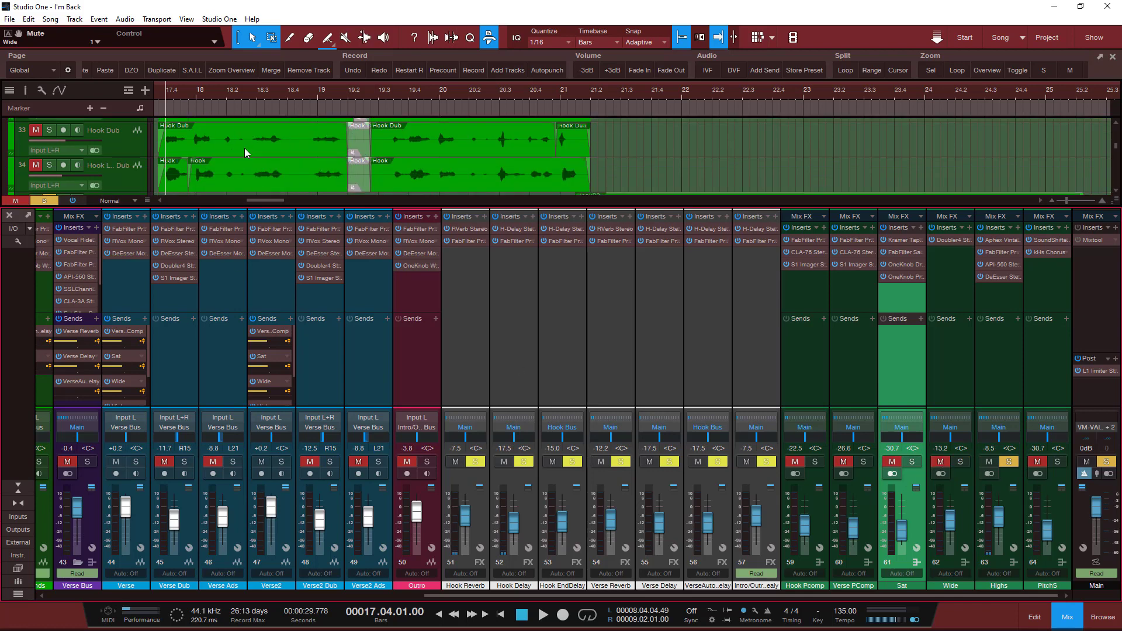
{"action": "scroll", "coordinate": [242, 150], "scroll_direction": "down", "scroll_amount": 1}
{"action": "scroll", "coordinate": [222, 167], "scroll_direction": "up", "scroll_amount": 3}
{"action": "scroll", "coordinate": [217, 168], "scroll_direction": "up", "scroll_amount": 1}
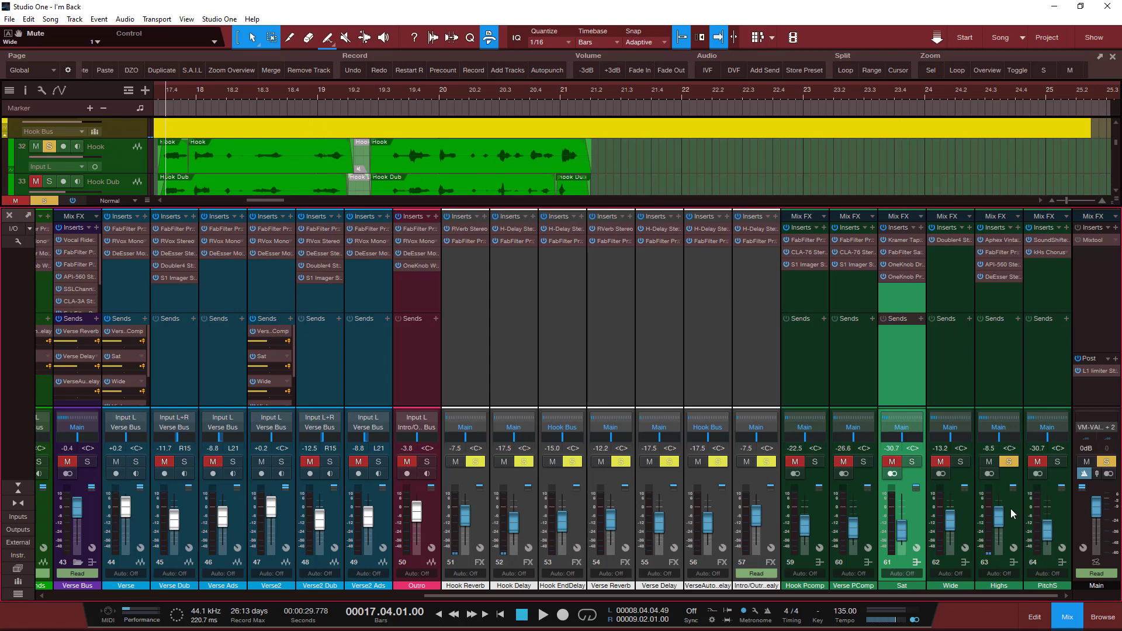
Step: Review the Aphex Vintage Exciter on the Highs channel and raise Highs to +10 dB while the hook plays
{"action": "left_click", "coordinate": [992, 237]}
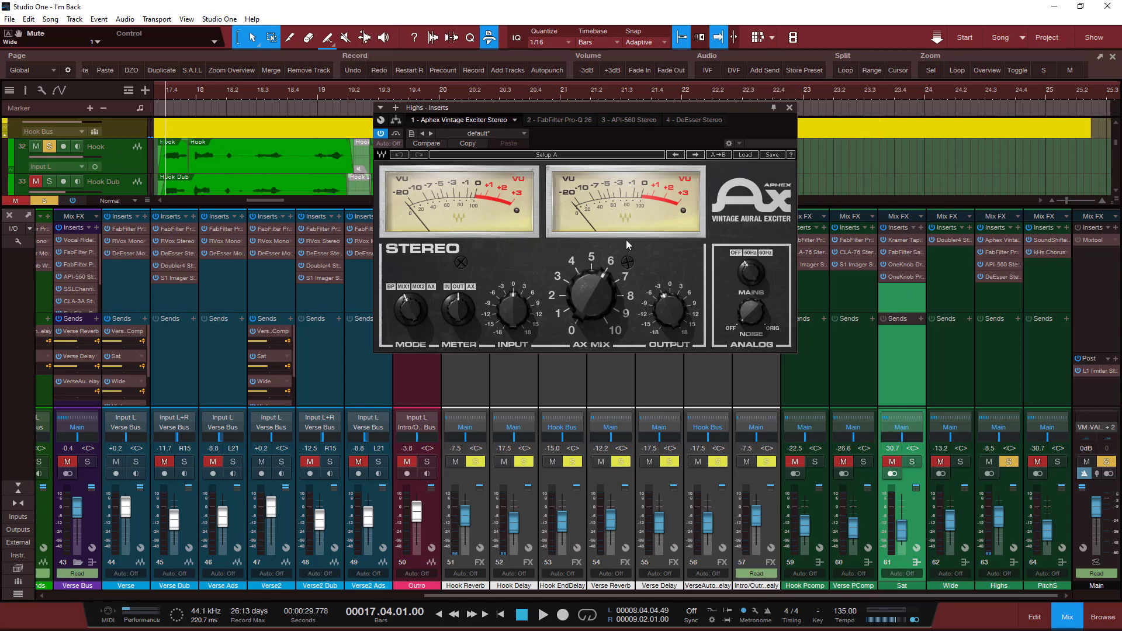
{"action": "key", "text": "space"}
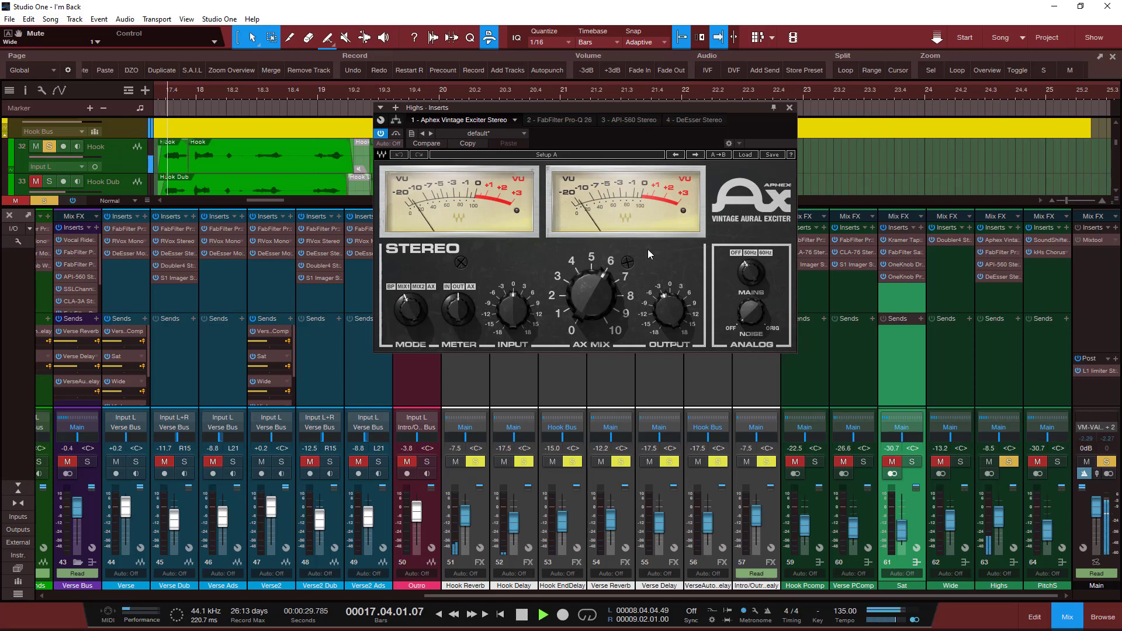
{"action": "left_click_drag", "start_coordinate": [996, 529], "coordinate": [1001, 461]}
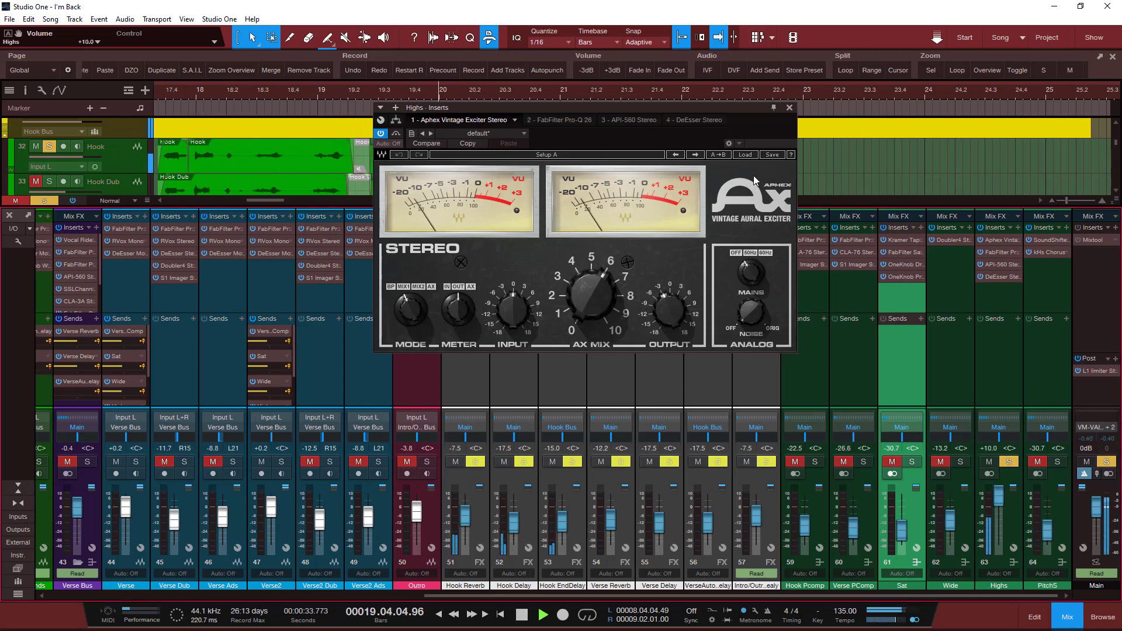
{"action": "left_click", "coordinate": [789, 107]}
{"action": "key", "text": "space"}
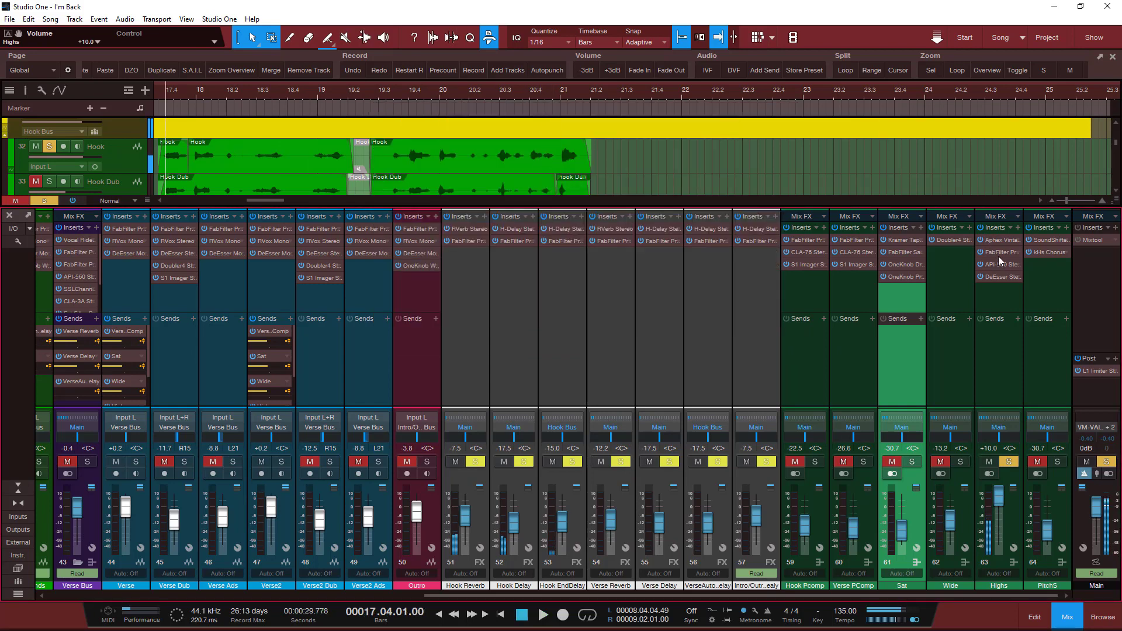
Step: Review the FabFilter Pro-Q 3 curve and the API-560 equalizer settings on the Highs channel
{"action": "left_click", "coordinate": [998, 252]}
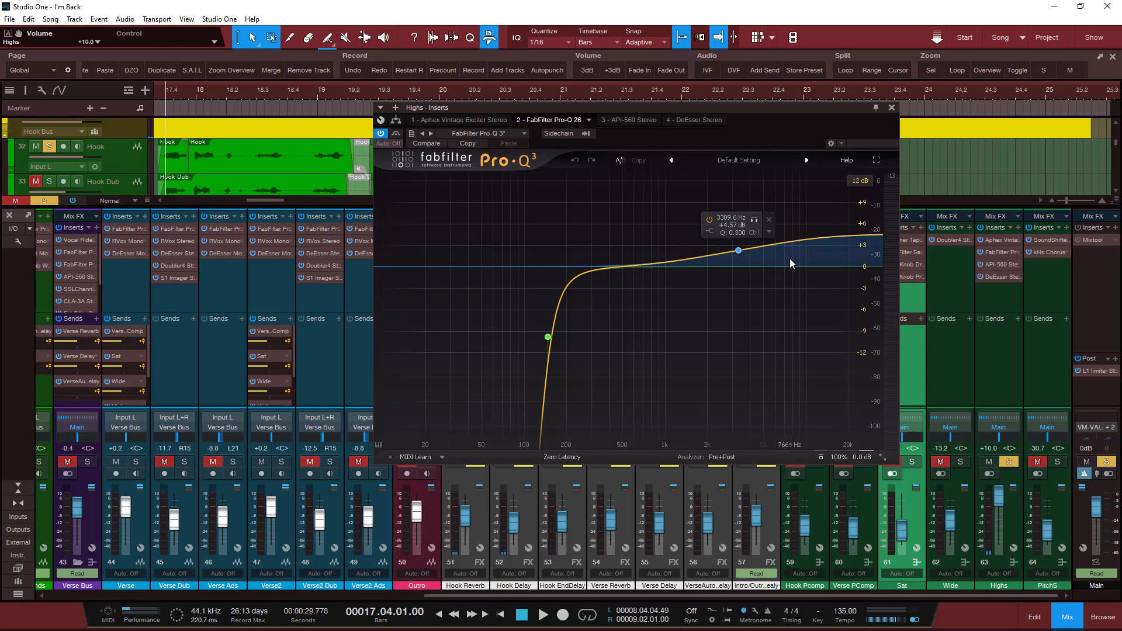
{"action": "left_click", "coordinate": [893, 107]}
{"action": "left_click", "coordinate": [1000, 264]}
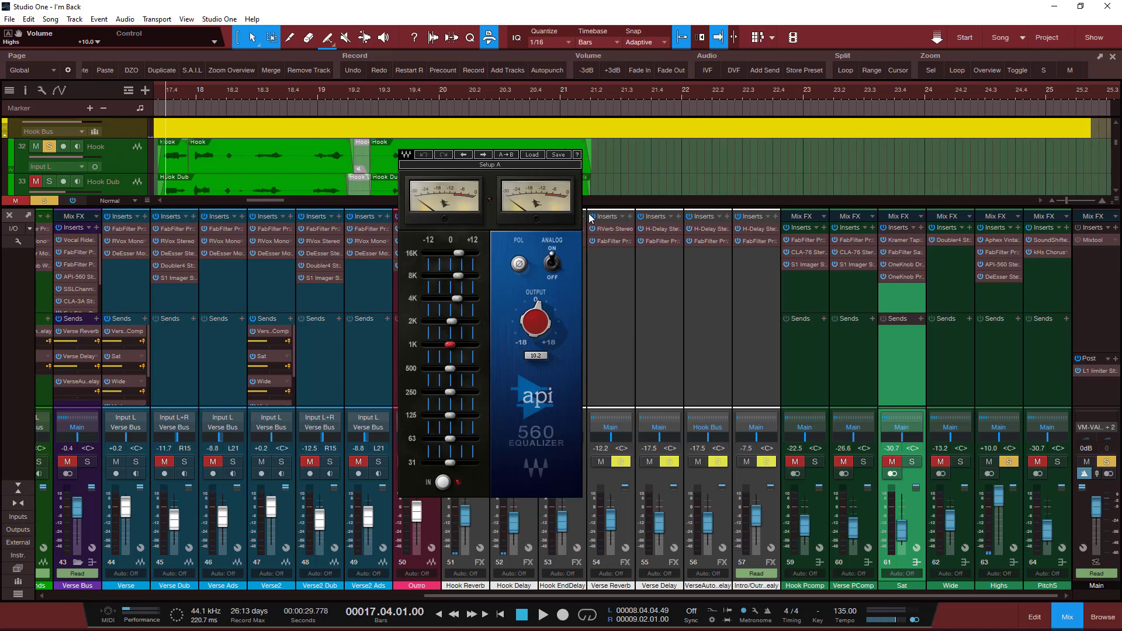
{"action": "mouse_move", "coordinate": [537, 331]}
{"action": "mouse_move", "coordinate": [559, 144]}
{"action": "left_click", "coordinate": [600, 108]}
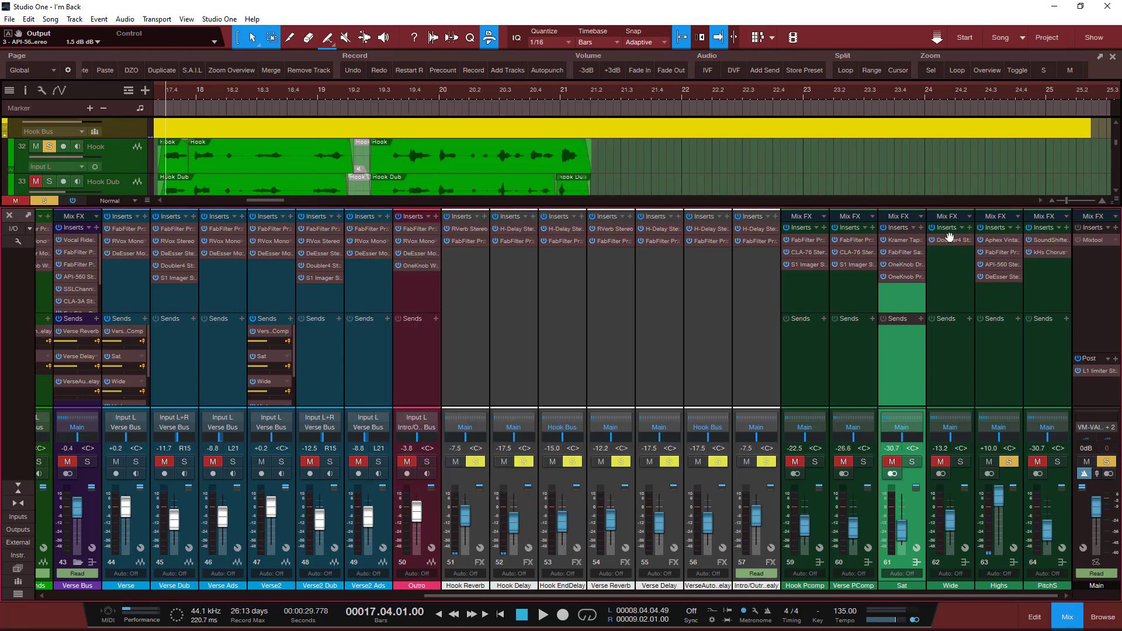
Step: Review the DeEsser on the Highs channel, comparing it bypassed and active while the hook plays
{"action": "left_click", "coordinate": [997, 276]}
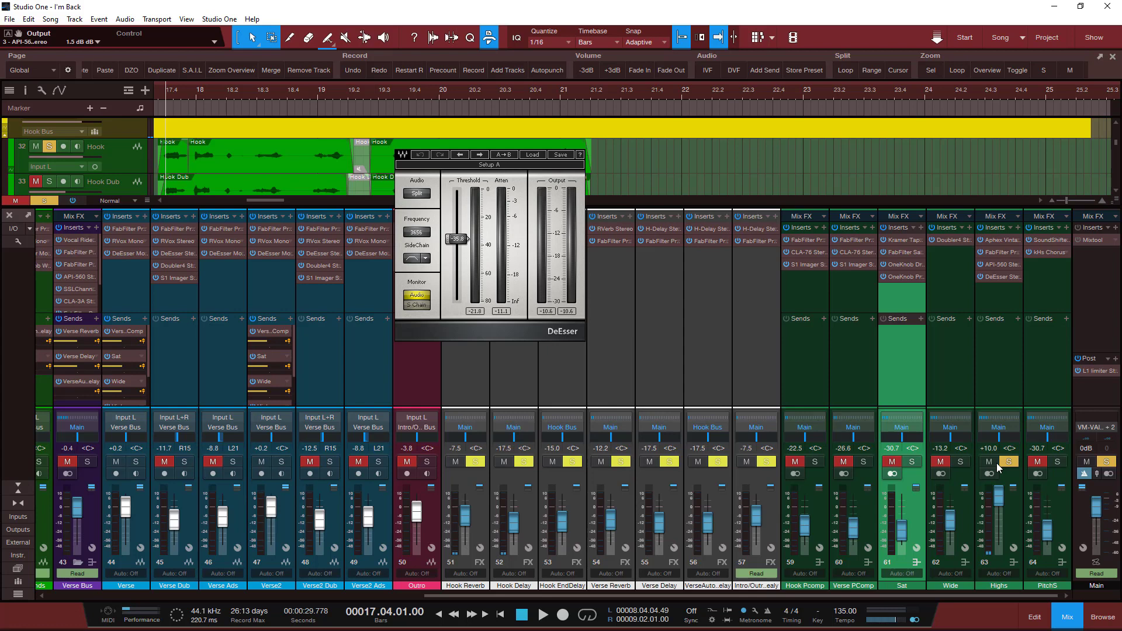
{"action": "left_click", "coordinate": [1000, 281]}
{"action": "key", "text": "space"}
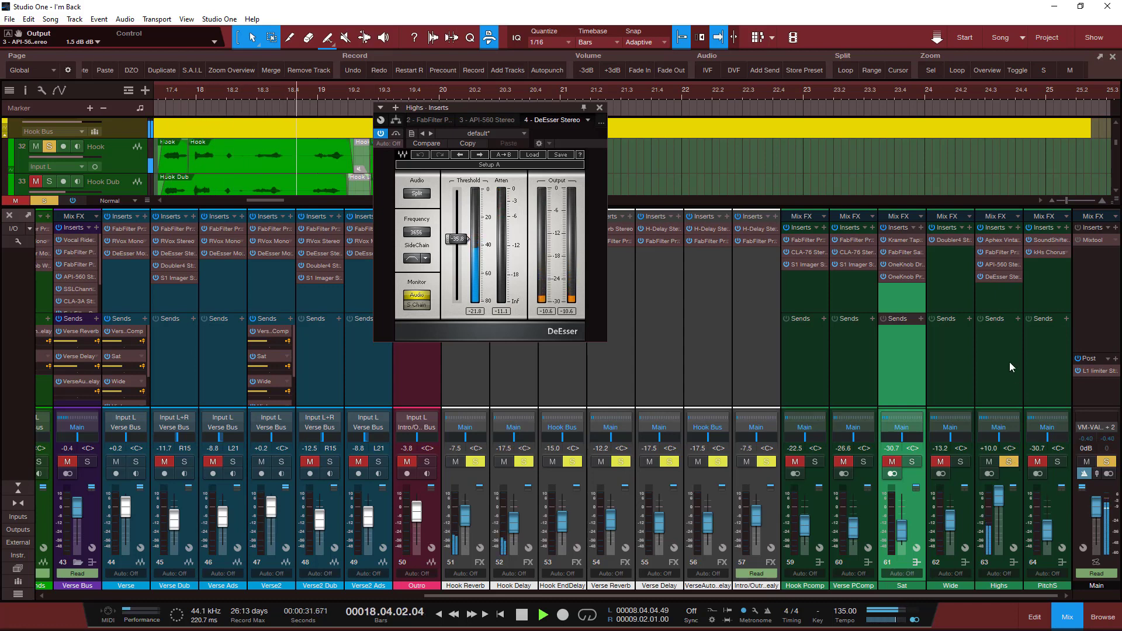
{"action": "left_click", "coordinate": [980, 276]}
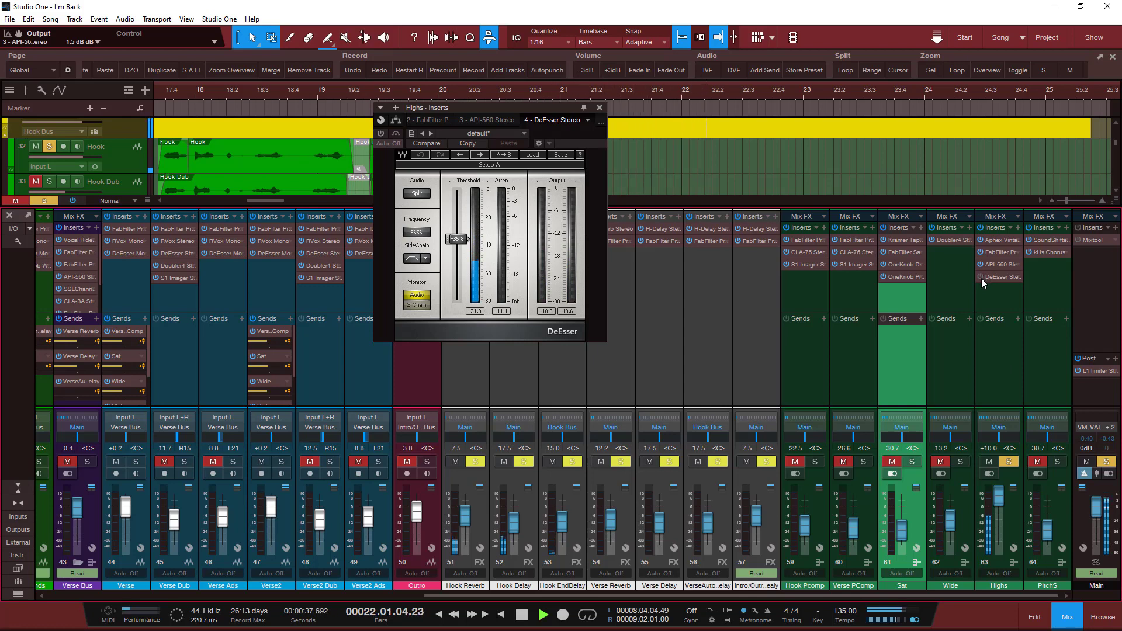
{"action": "left_click", "coordinate": [980, 277]}
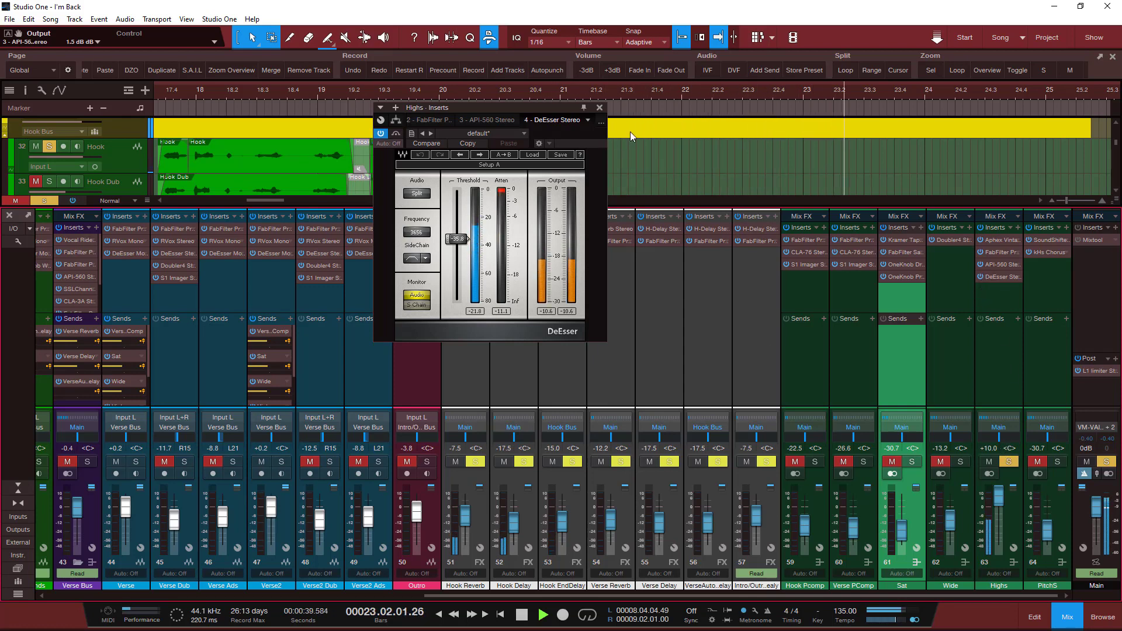
{"action": "left_click", "coordinate": [600, 107]}
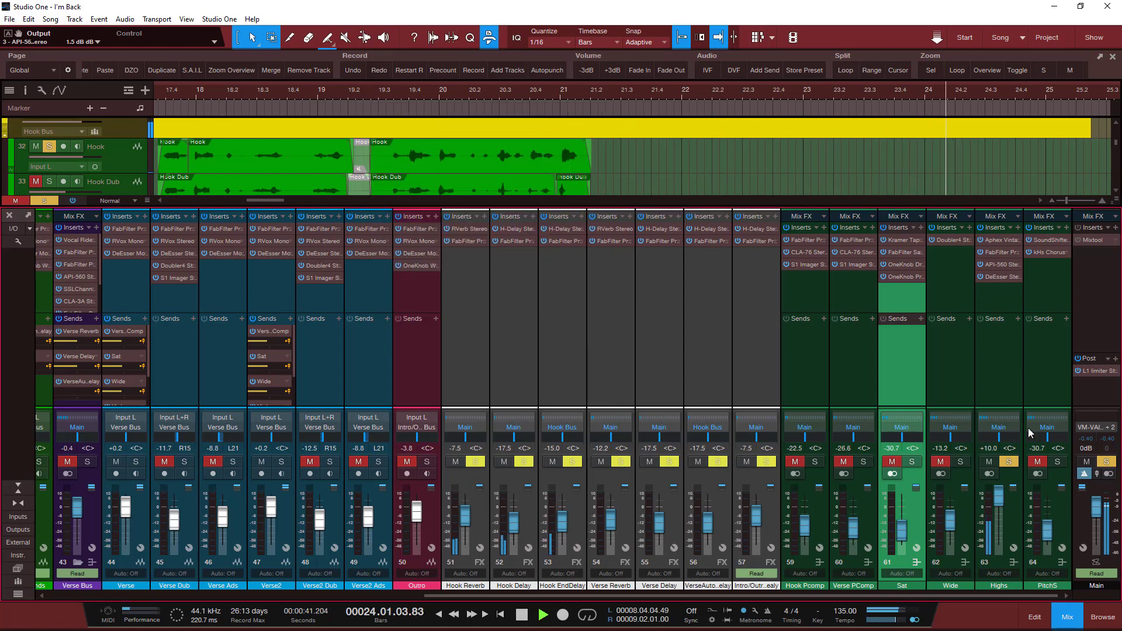
Step: Stop playback, unsolo the Highs channel and lower its level to -29.7 dB
{"action": "left_click", "coordinate": [1009, 461]}
{"action": "key", "text": "space"}
{"action": "left_click_drag", "start_coordinate": [1001, 507], "coordinate": [1000, 534]}
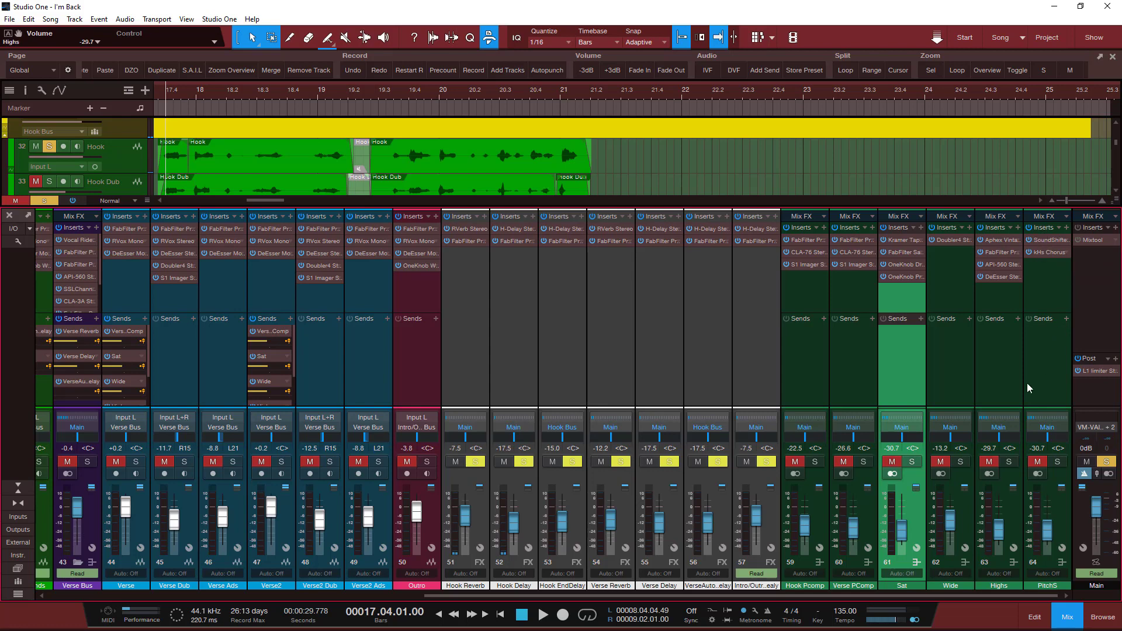
Step: Solo the PitchS channel, raise its level to +10 dB and play the hook
{"action": "left_click", "coordinate": [1057, 462]}
{"action": "left_click_drag", "start_coordinate": [1047, 530], "coordinate": [1045, 331]}
{"action": "key", "text": "space"}
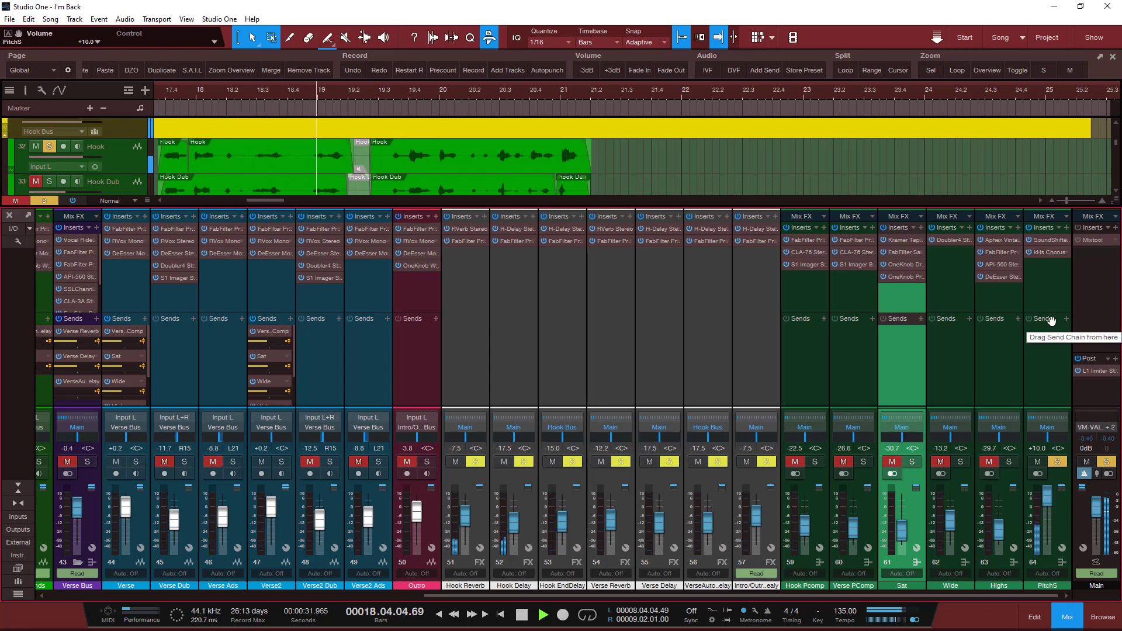
Step: Review the SoundShifter Pitch and kHs Chorus settings on the PitchS channel while the hook plays
{"action": "left_click", "coordinate": [1047, 240]}
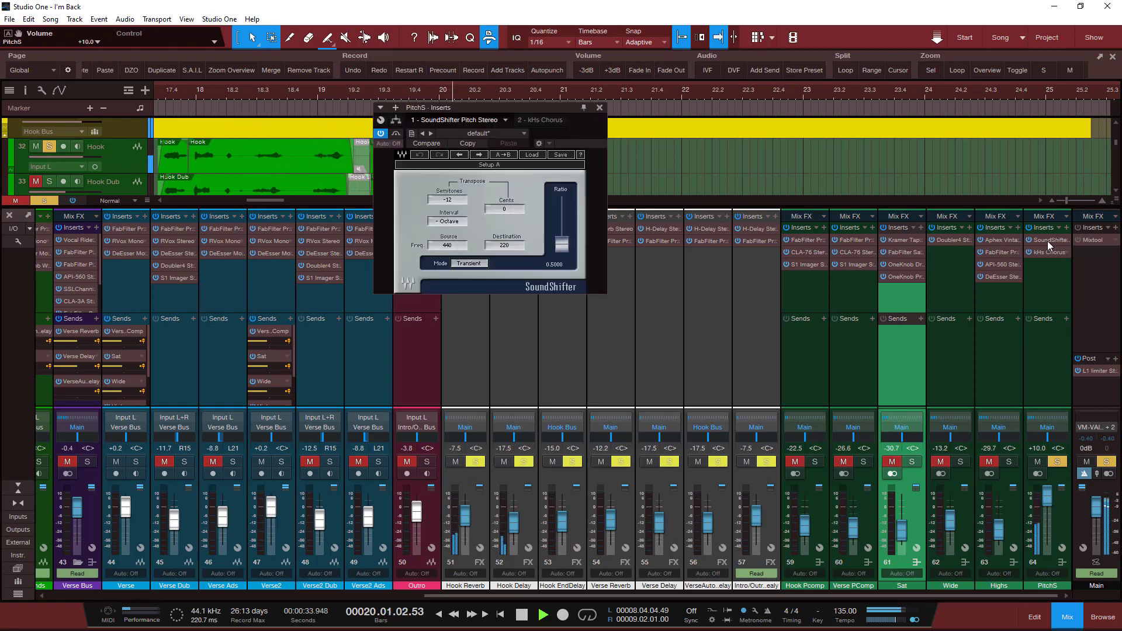
{"action": "left_click", "coordinate": [601, 109]}
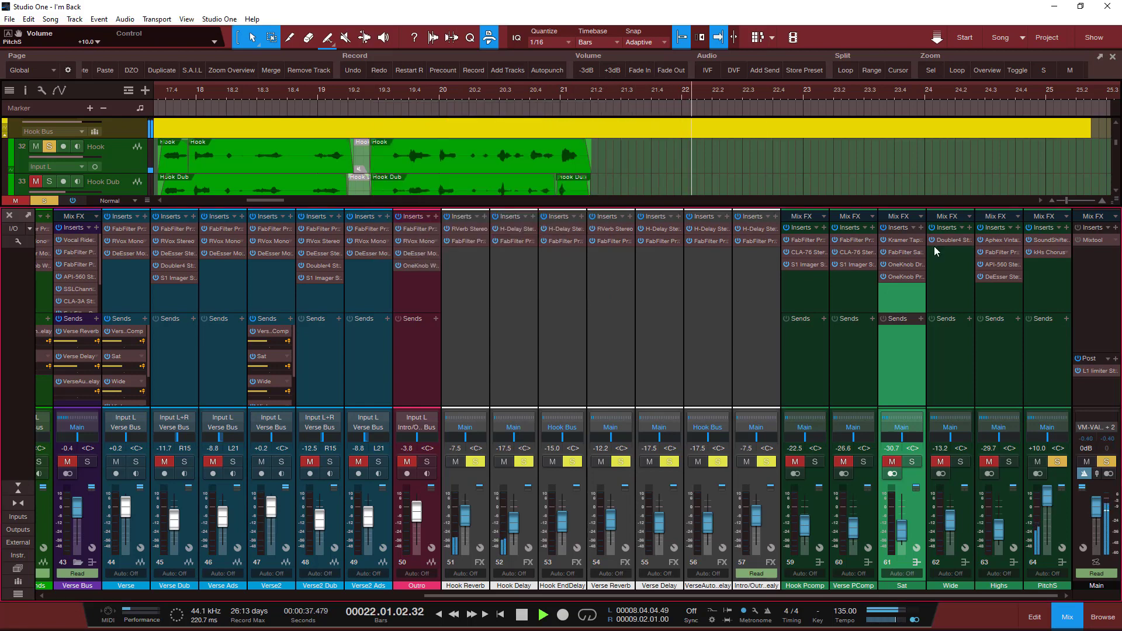
{"action": "left_click", "coordinate": [1047, 252]}
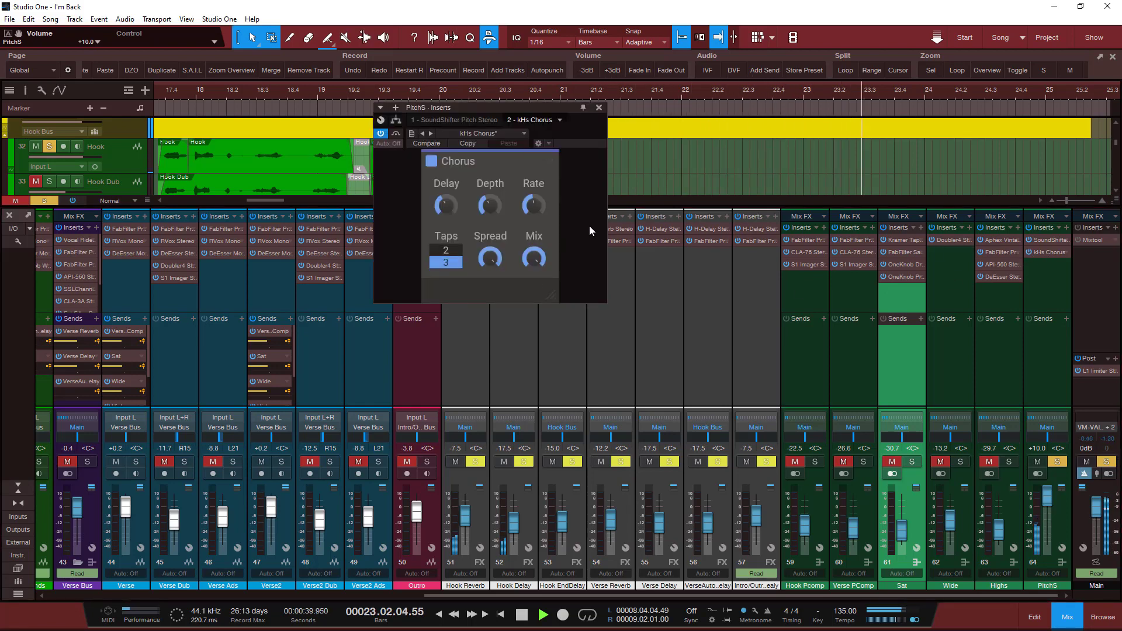
{"action": "left_click", "coordinate": [599, 108]}
{"action": "key", "text": "space"}
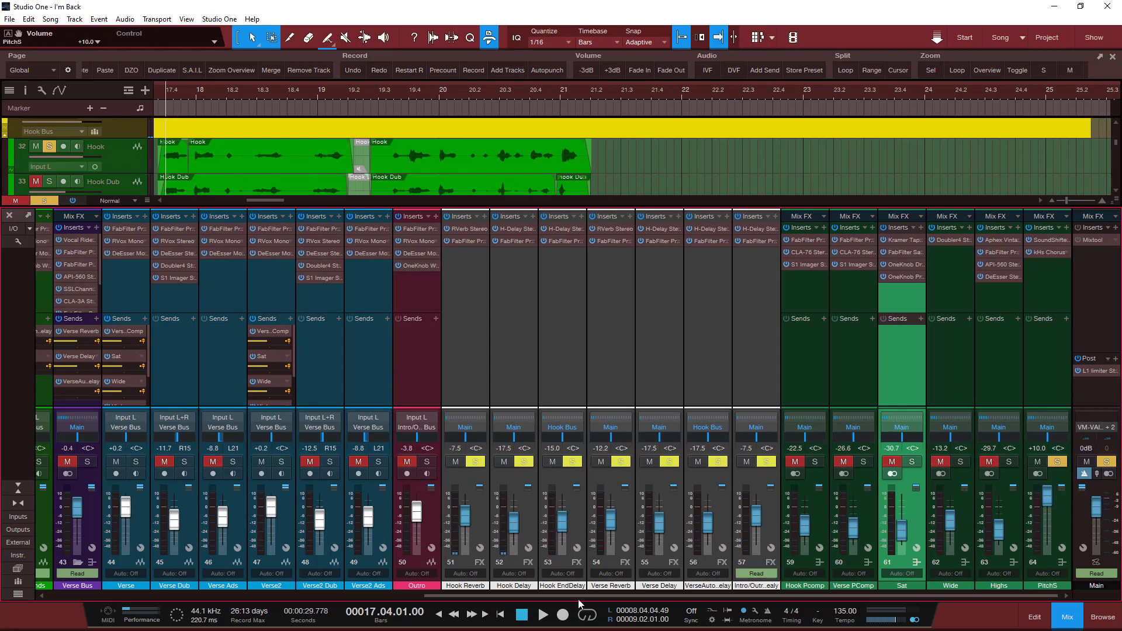
Step: Review the FabFilter Pro-Q 3 curve on the Hook Bus and the SoundShifter settings on the PitchS channel
{"action": "left_click_drag", "start_coordinate": [581, 595], "coordinate": [277, 595]}
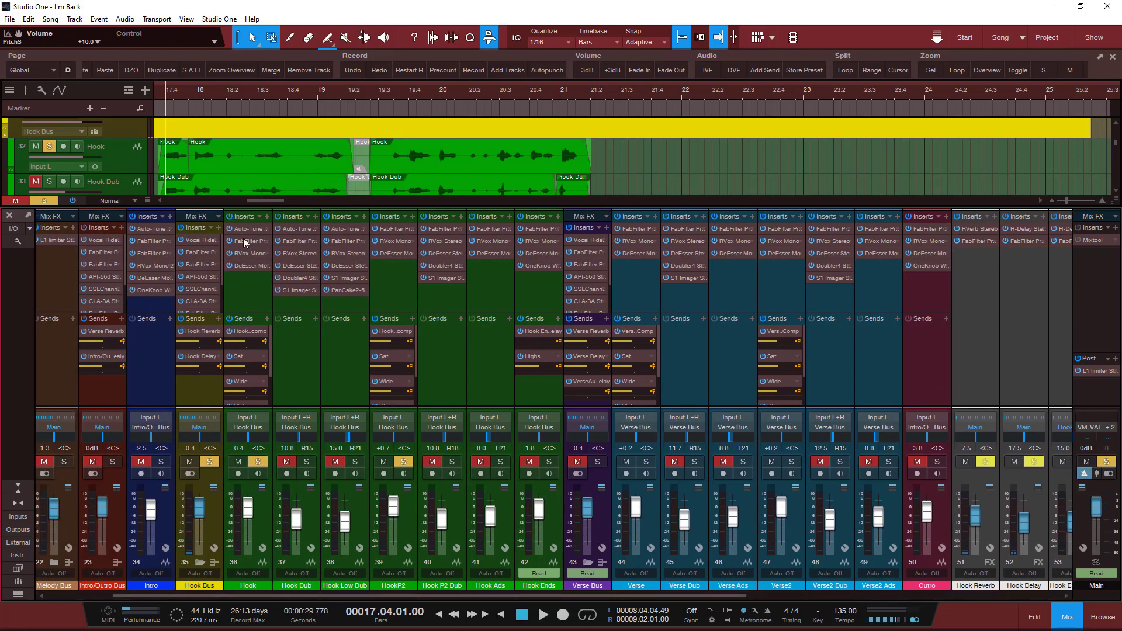
{"action": "left_click", "coordinate": [200, 254]}
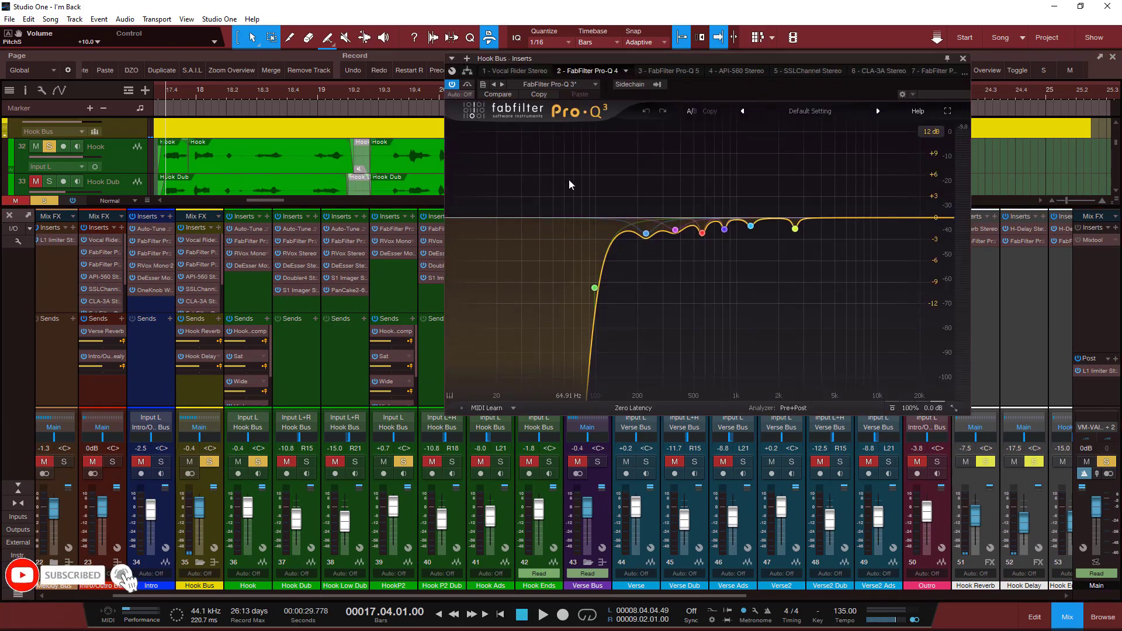
{"action": "left_click", "coordinate": [963, 58]}
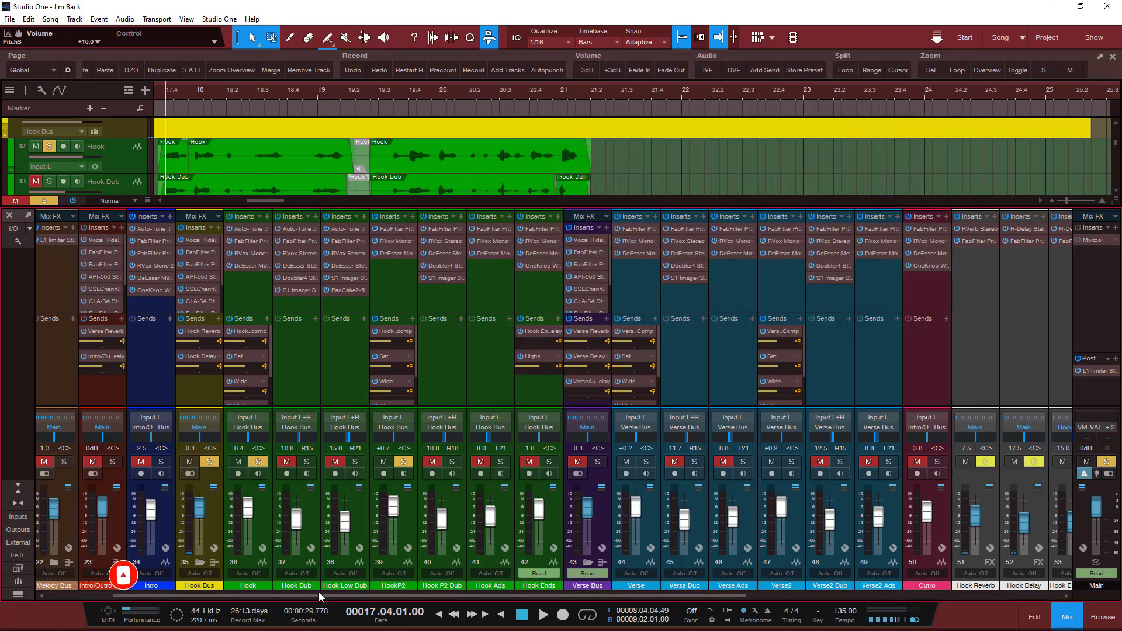
{"action": "left_click_drag", "start_coordinate": [317, 591], "coordinate": [899, 559]}
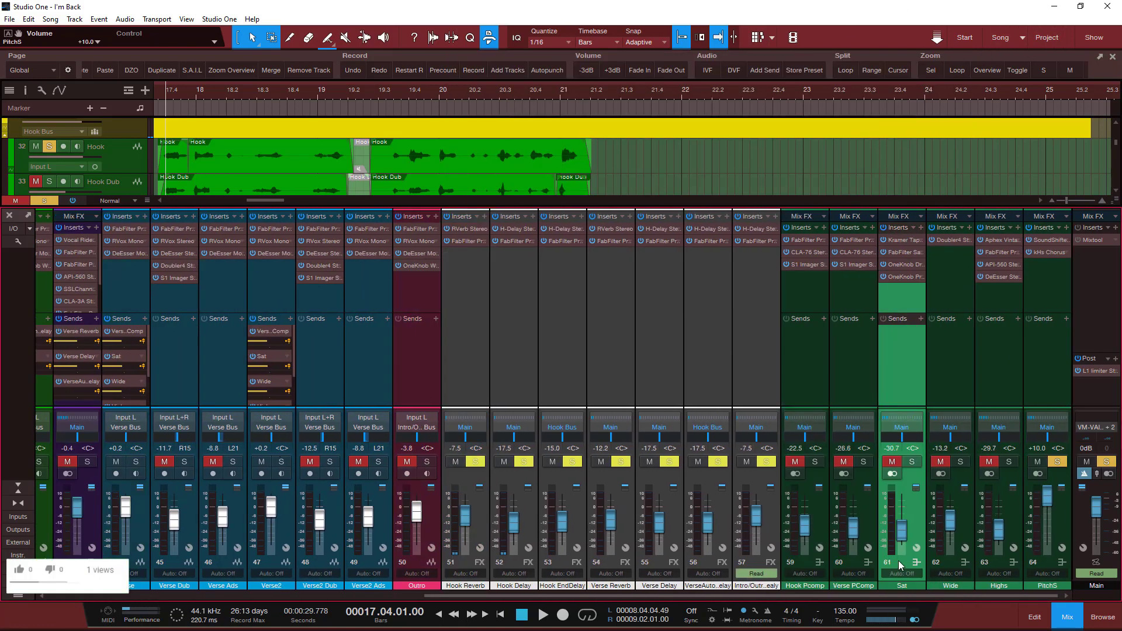
{"action": "left_click", "coordinate": [1037, 240]}
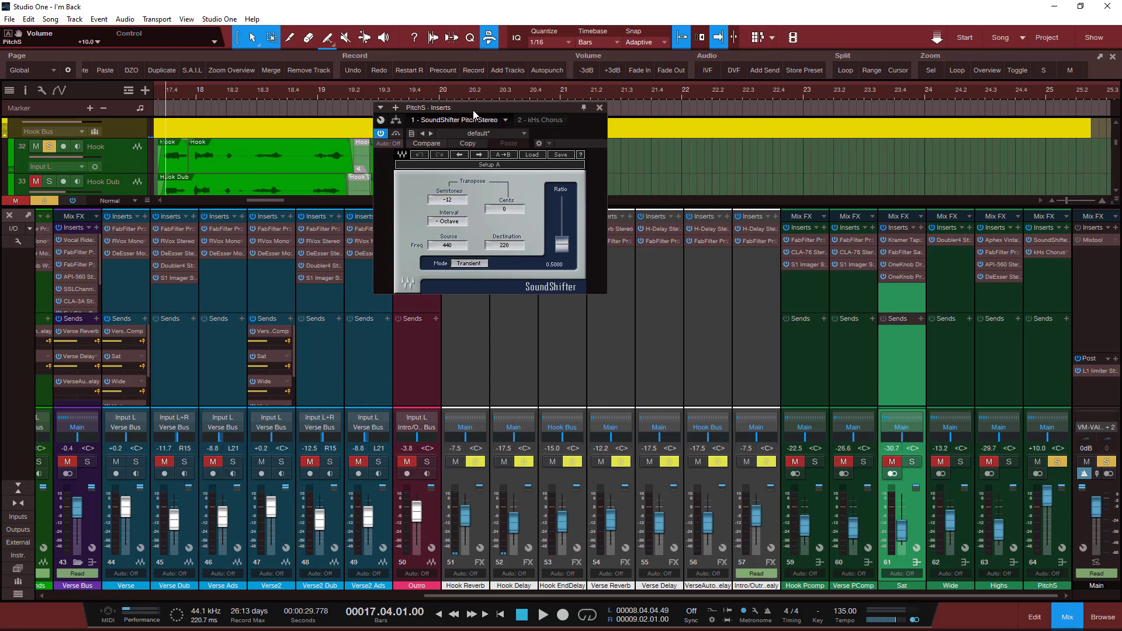
{"action": "left_click", "coordinate": [600, 108]}
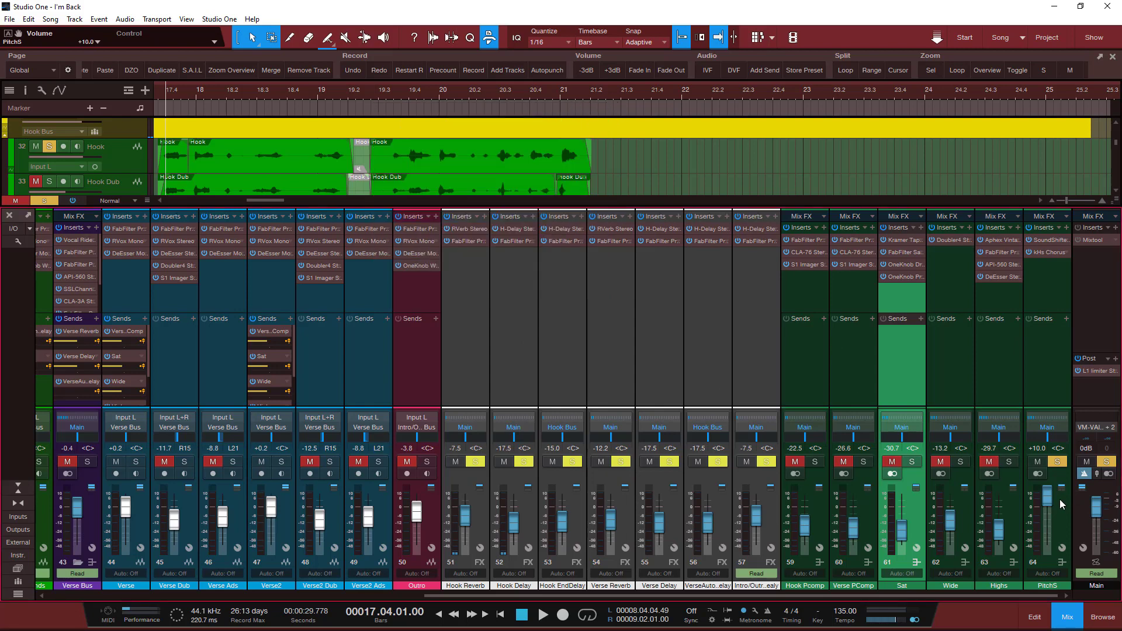
Step: Lower the PitchS channel to -31.7 dB during playback and unsolo it
{"action": "key", "text": "space"}
{"action": "left_click_drag", "start_coordinate": [1047, 496], "coordinate": [1048, 524]}
{"action": "key", "text": "space"}
{"action": "left_click", "coordinate": [1058, 461]}
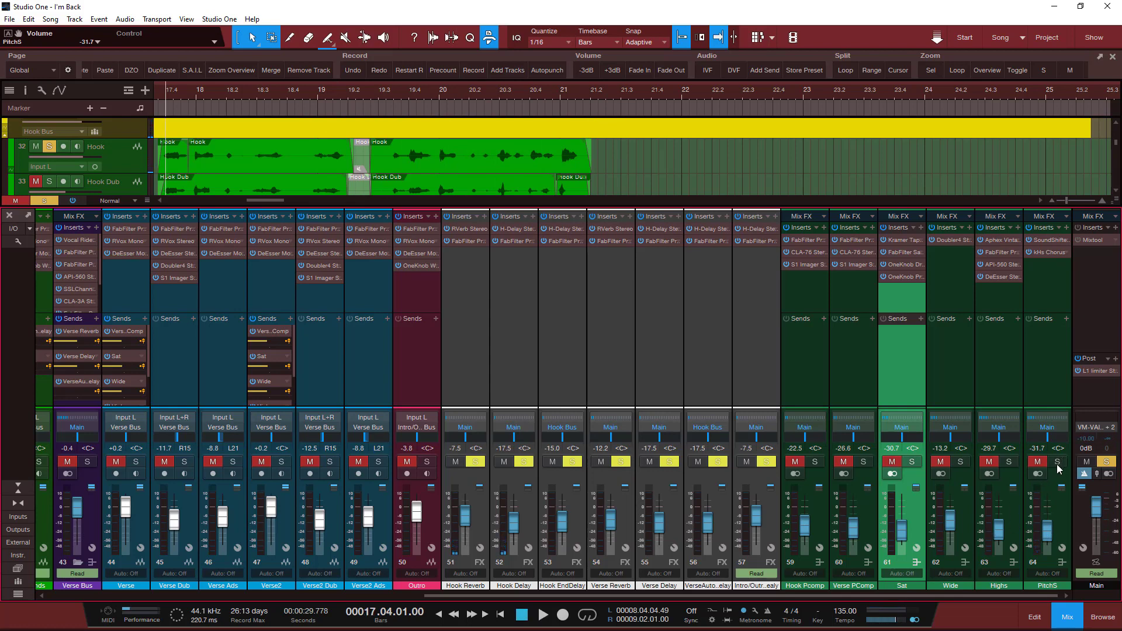
Step: Clear all solos and mutes across the mix
{"action": "left_click", "coordinate": [44, 201]}
{"action": "key", "text": "space"}
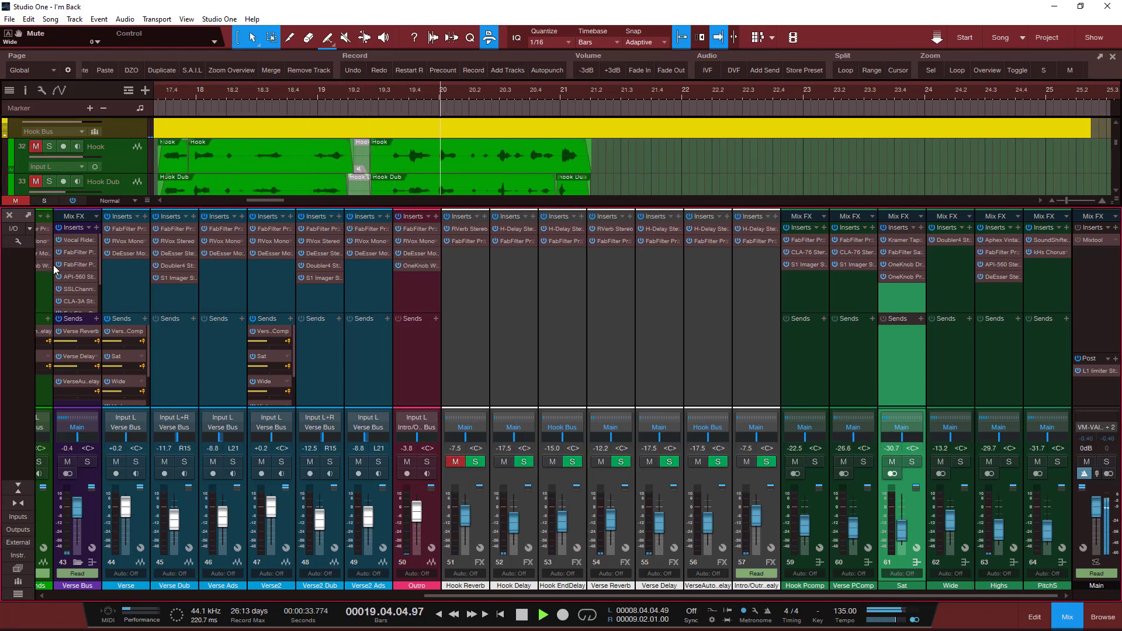
{"action": "key", "text": "space"}
{"action": "left_click", "coordinate": [15, 201]}
{"action": "left_click", "coordinate": [44, 201]}
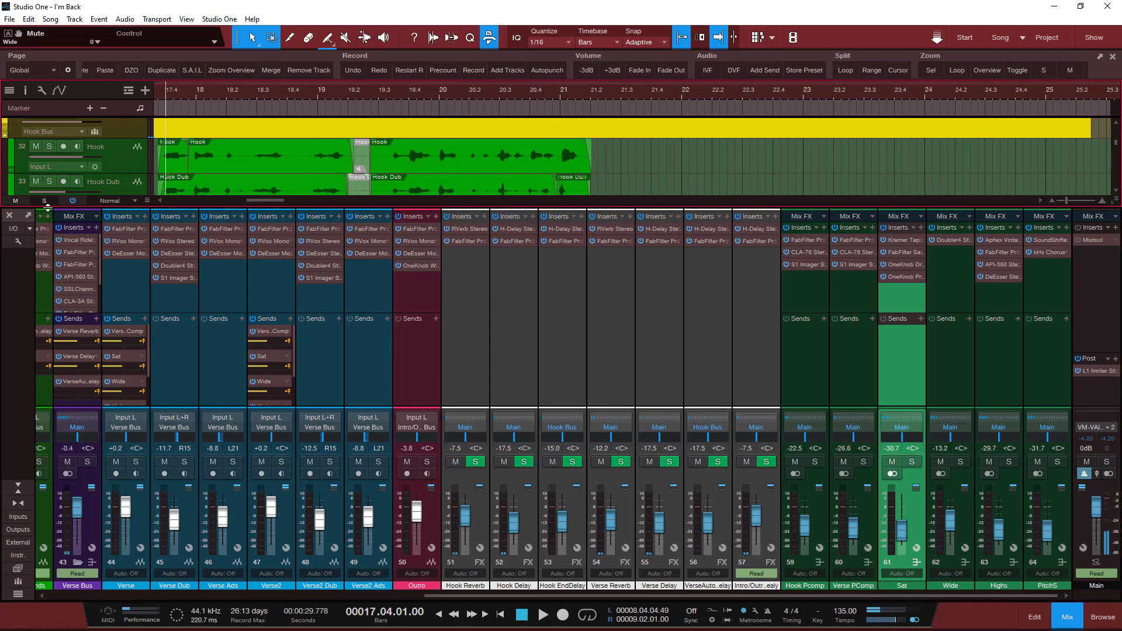
Step: Play the full mix of the hook while raising PitchS to +10 dB and bringing it back to -31.7 dB
{"action": "key", "text": "space"}
{"action": "left_click_drag", "start_coordinate": [1046, 536], "coordinate": [1046, 496]}
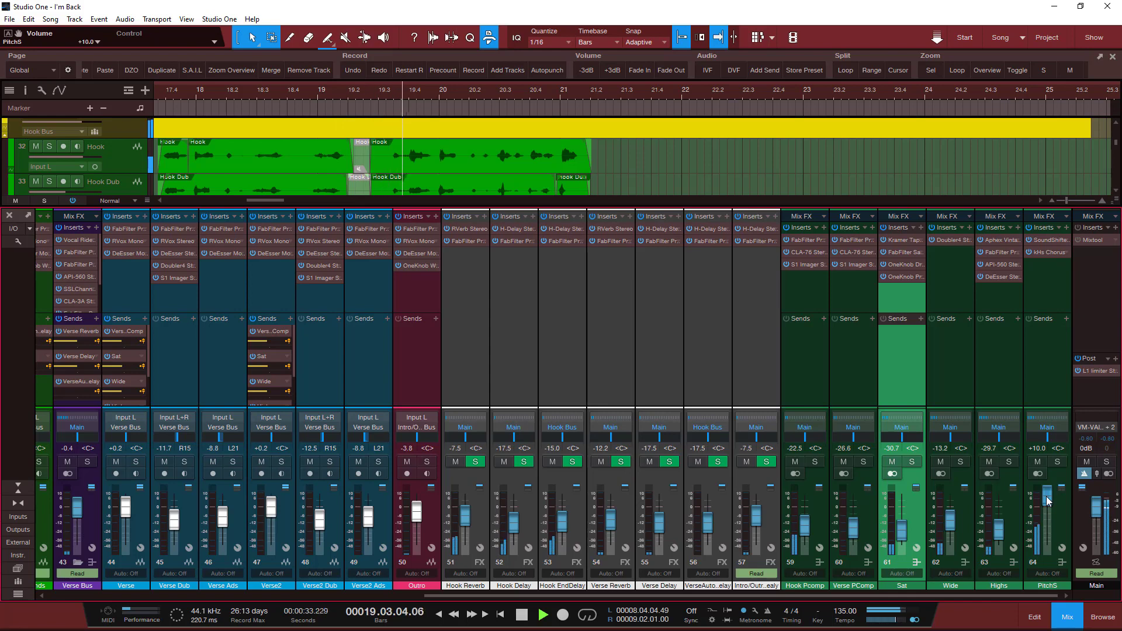
{"action": "left_click_drag", "start_coordinate": [1046, 496], "coordinate": [1035, 538]}
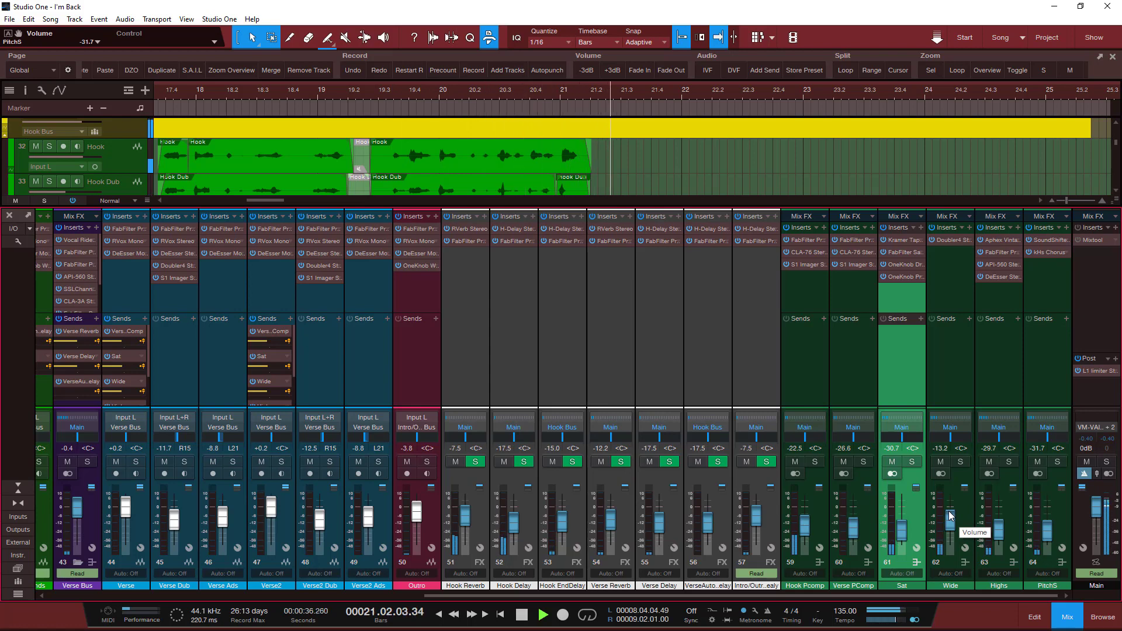
{"action": "key", "text": "space"}
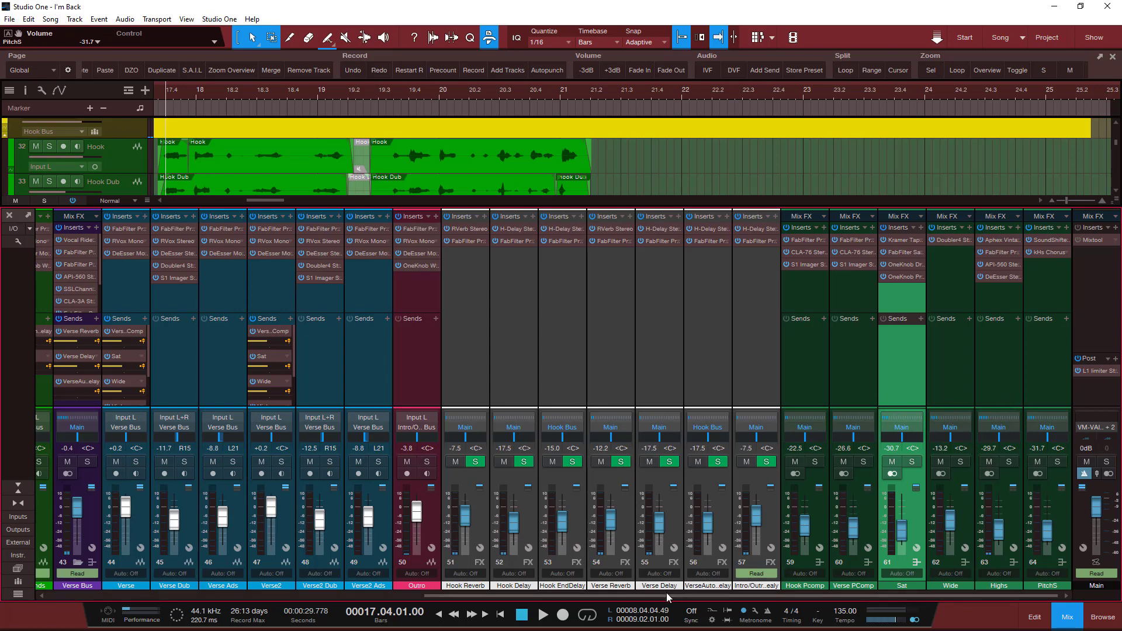
{"action": "left_click_drag", "start_coordinate": [666, 593], "coordinate": [485, 613]}
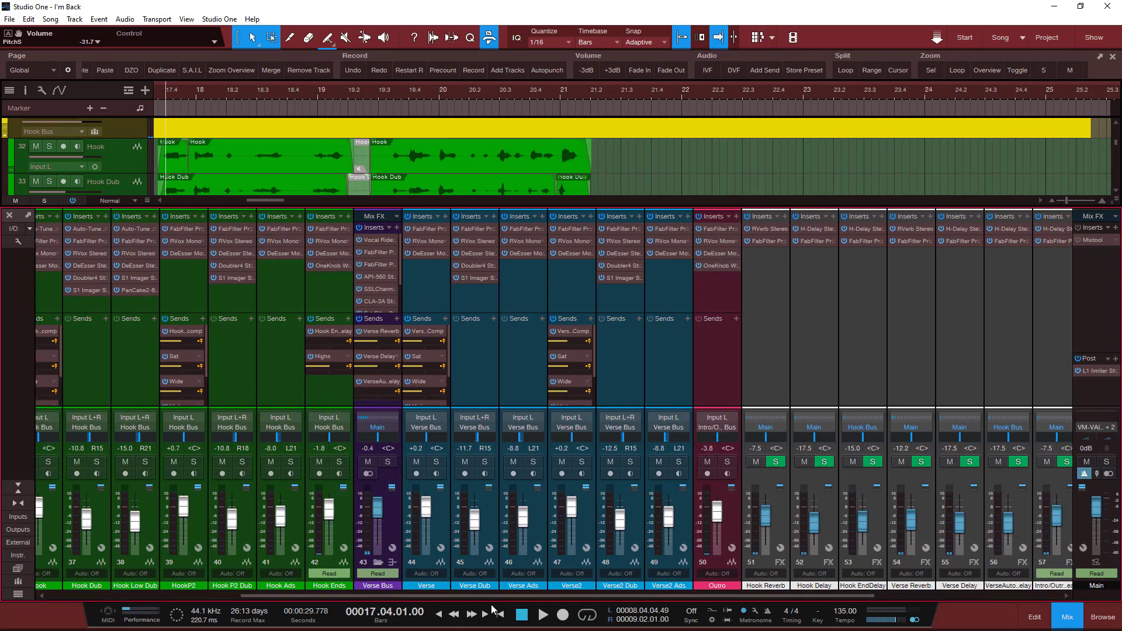